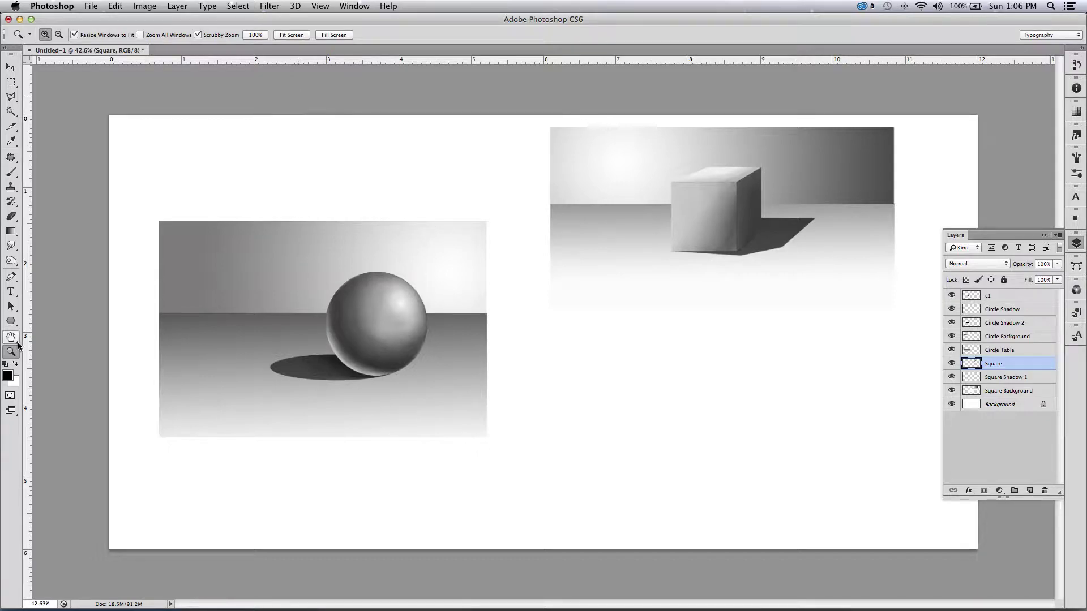
drag(276, 316, 297, 295)
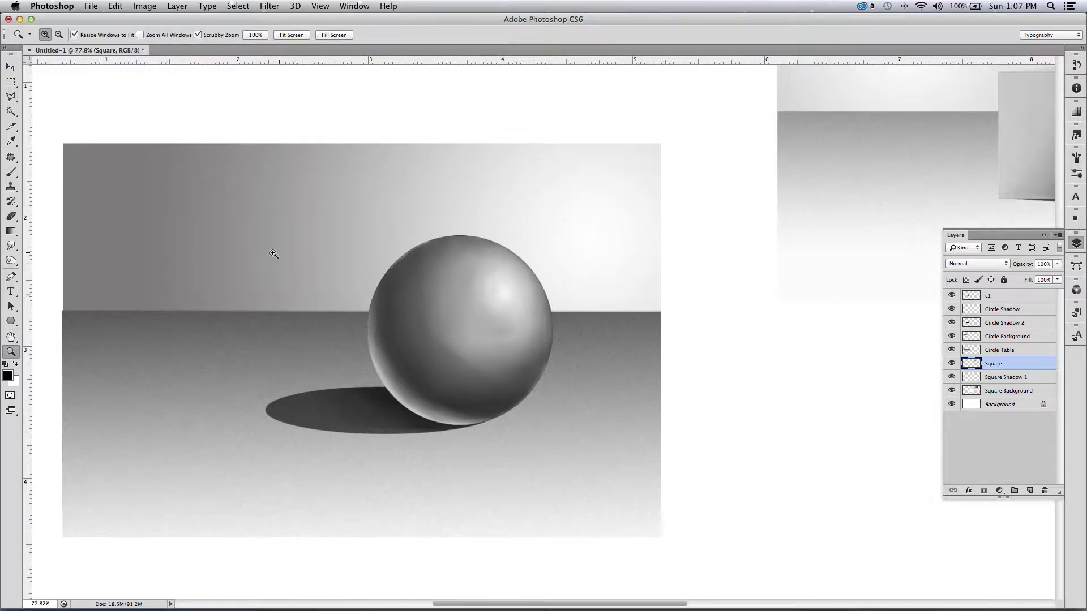
drag(351, 354, 323, 347)
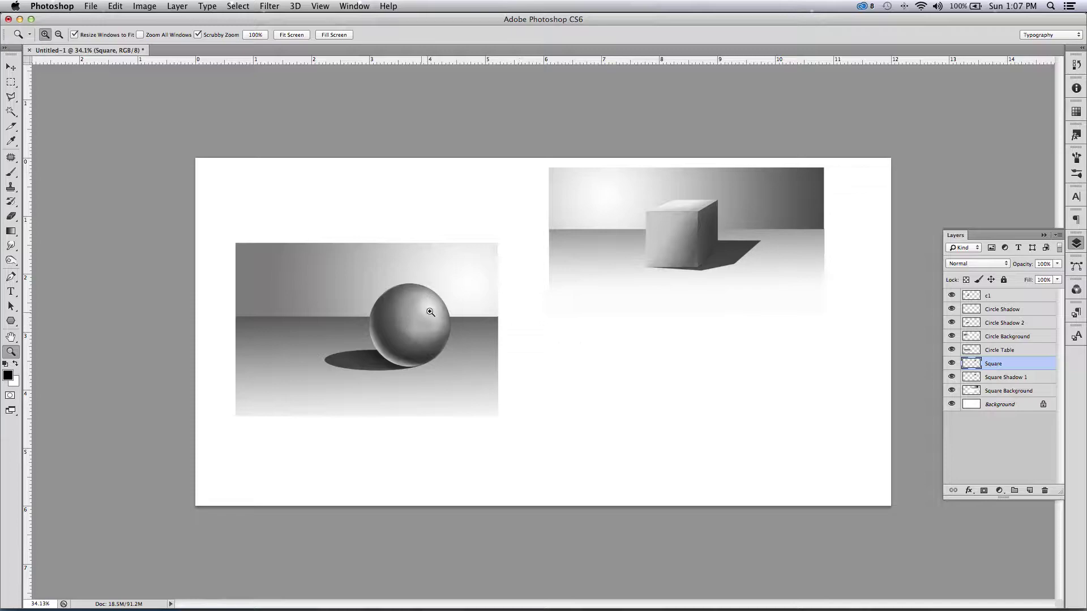
mouse_move(390, 332)
mouse_down()
mouse_move(434, 343)
mouse_move(406, 332)
mouse_up()
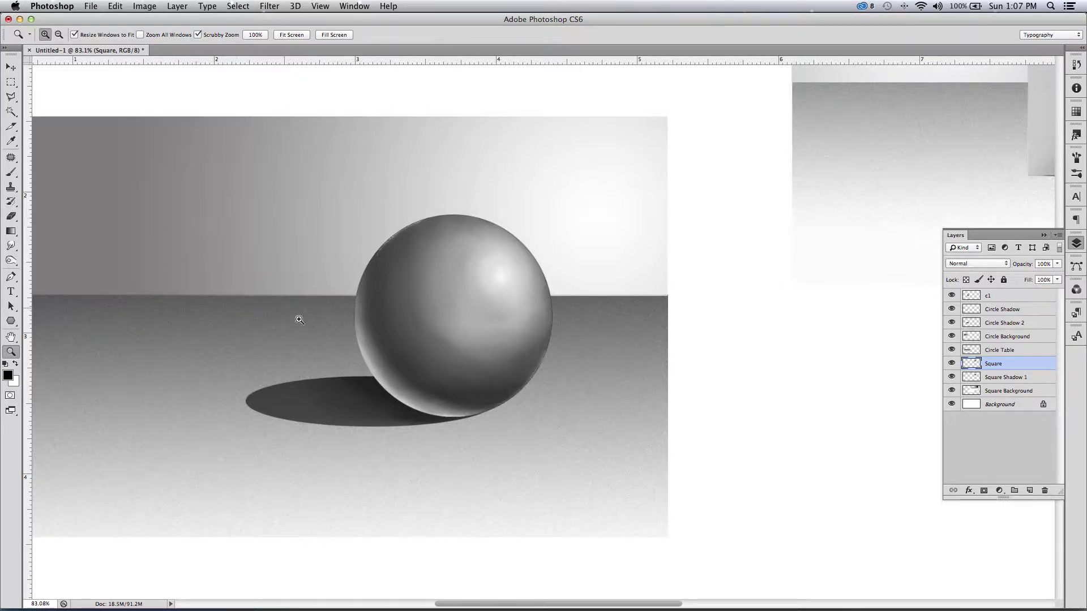
- Add a new layer above c1 and name it Pyramid
drag(369, 336, 195, 339)
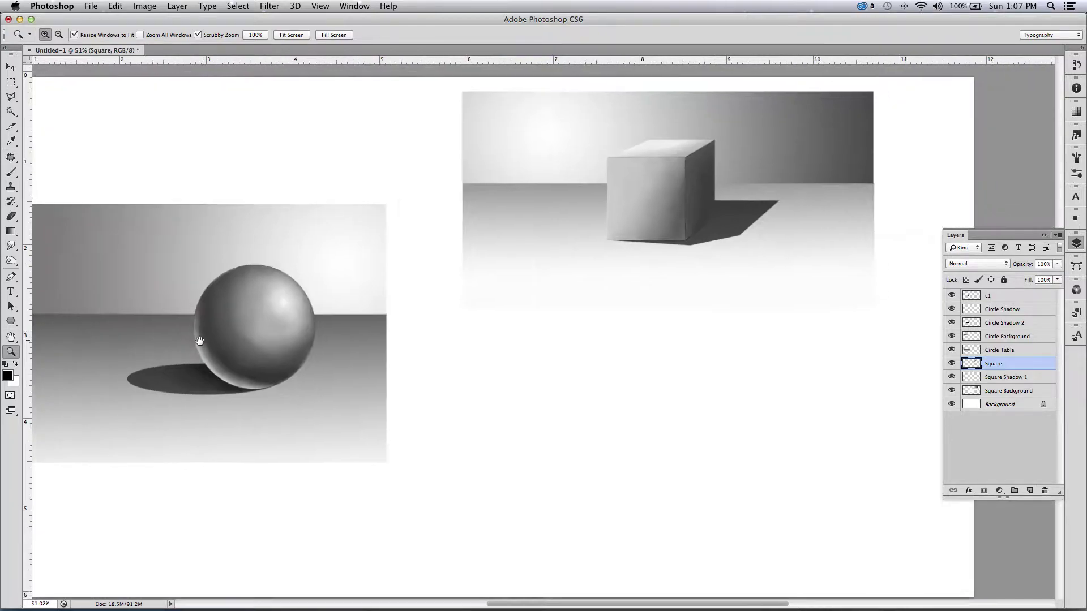
drag(437, 369, 284, 347)
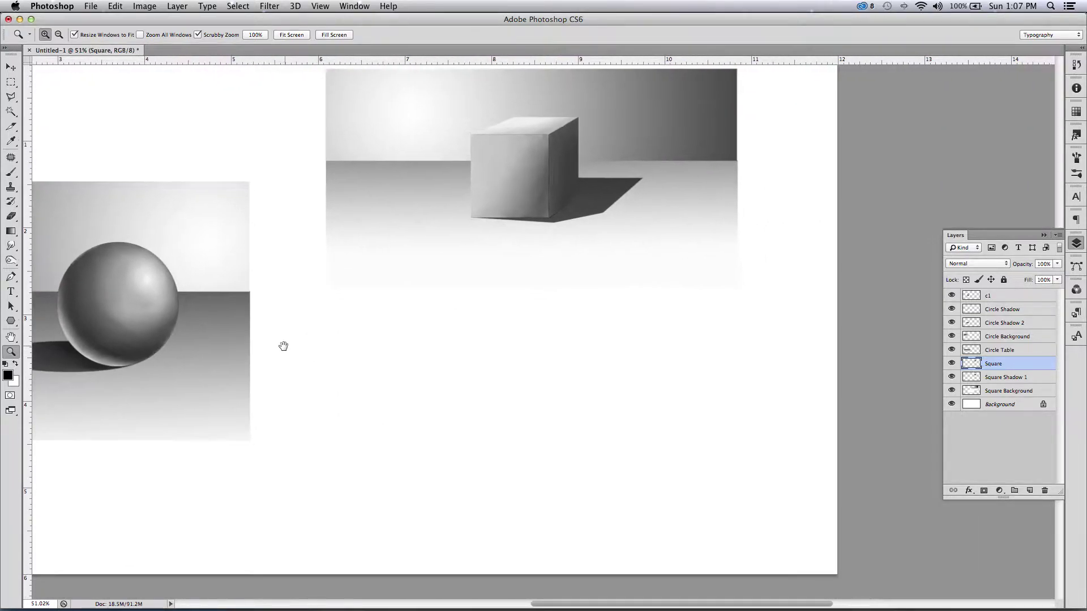
click(995, 295)
click(1029, 491)
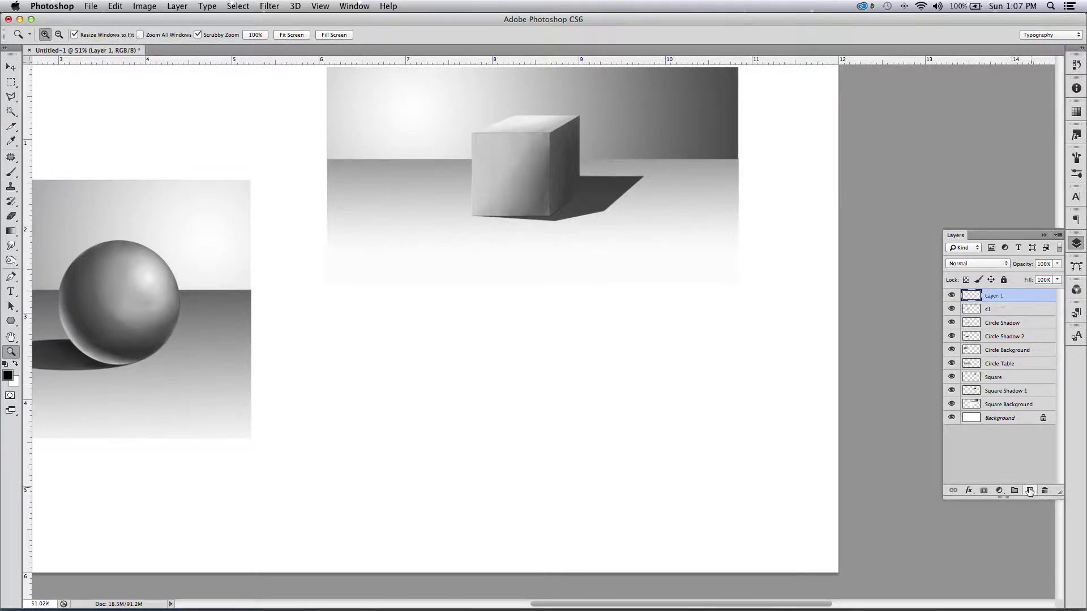
double_click(995, 295)
text(Pyramid)
key(Return)
- Outline the pyramid's first face as a tall triangular Polygonal Lasso selection in the blank area below the cube
click(11, 97)
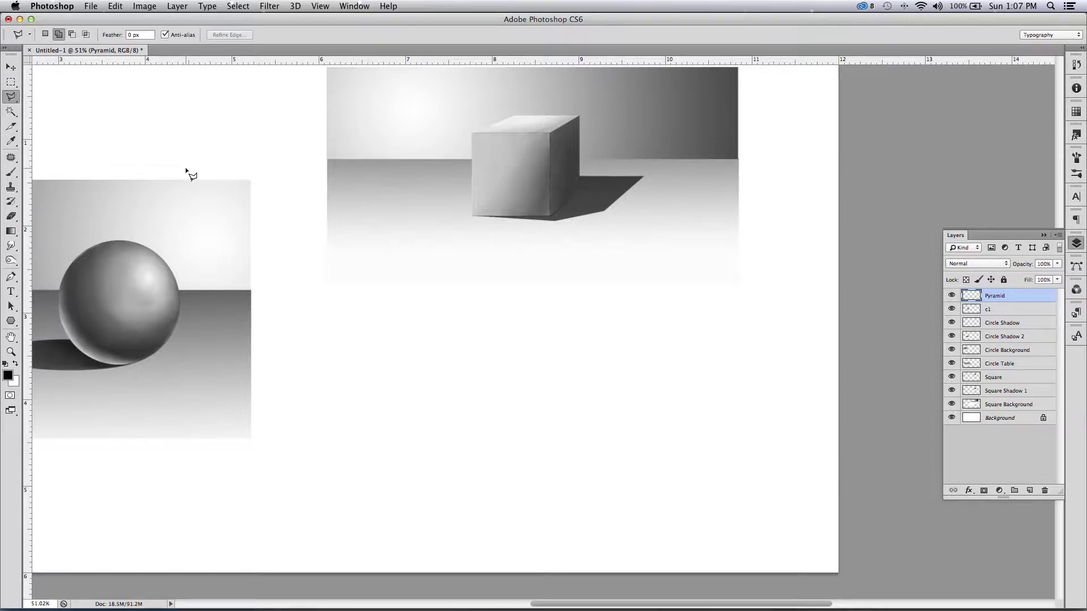
click(477, 466)
click(517, 331)
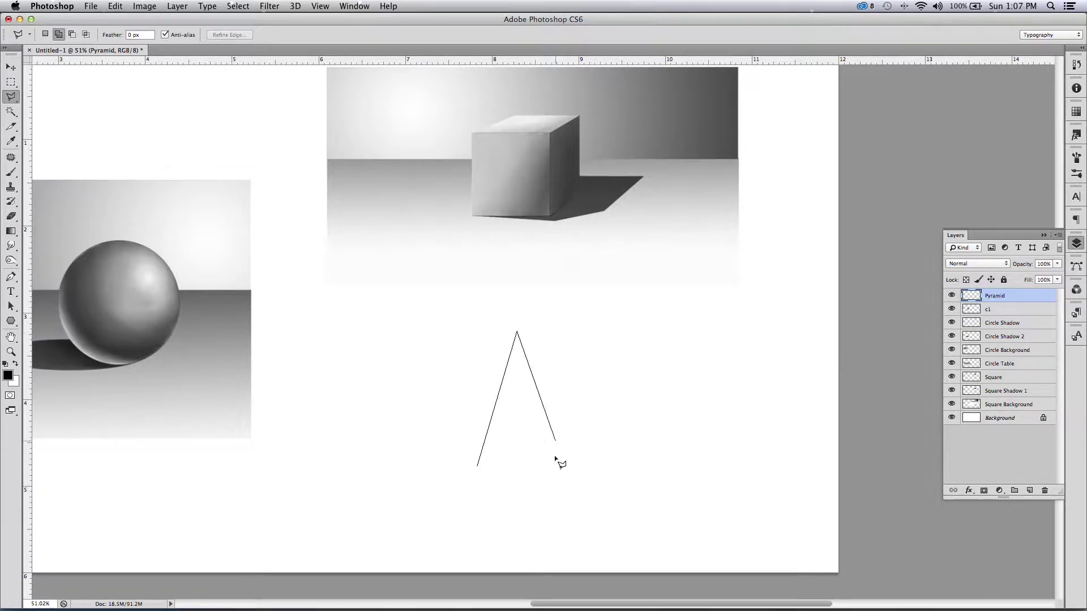
click(574, 503)
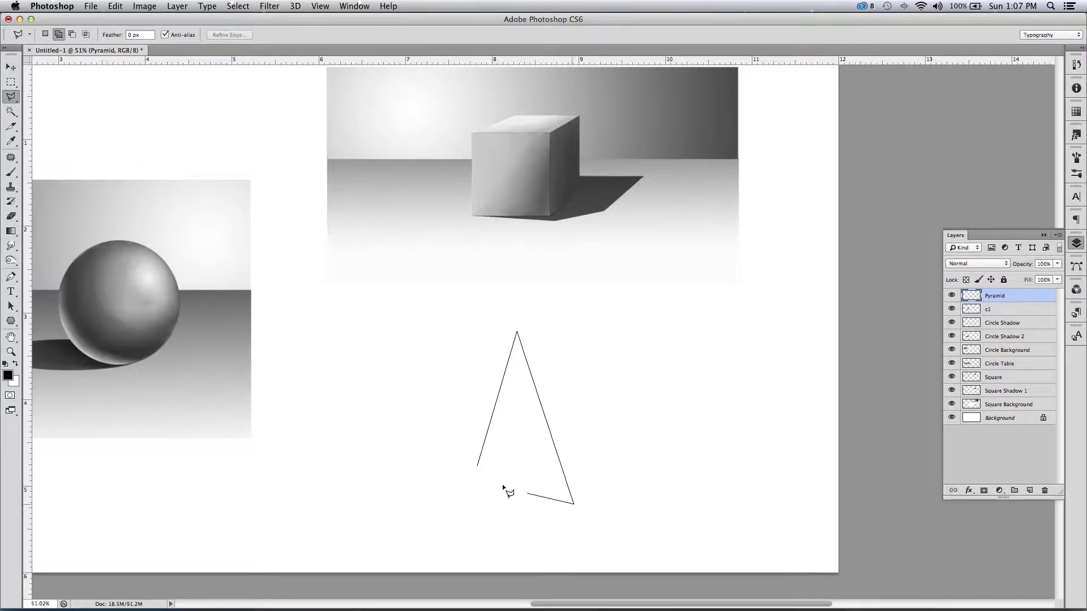
click(478, 469)
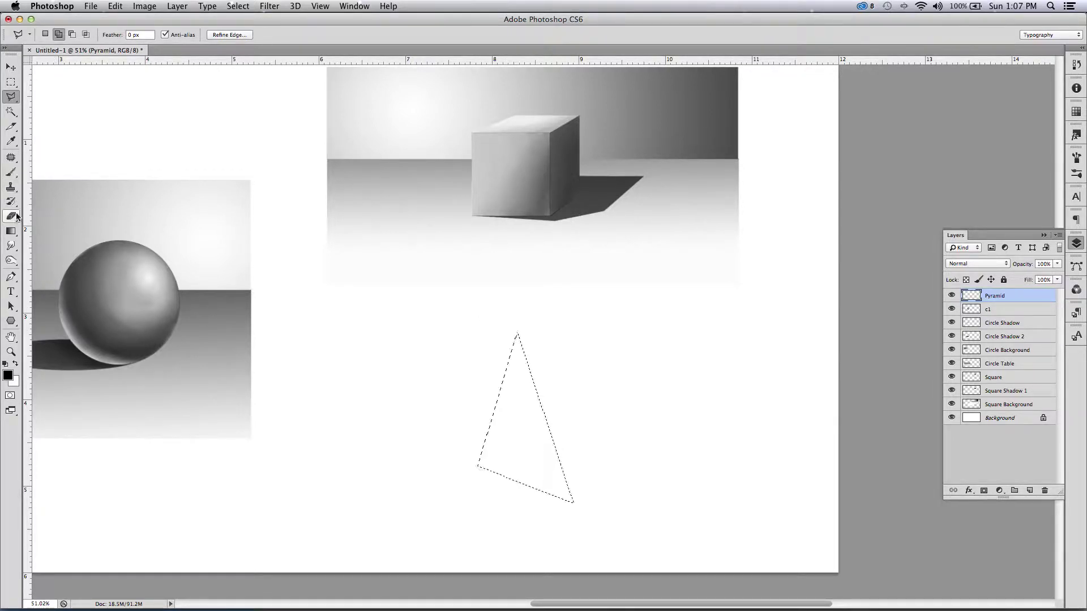
- Switch to the Brush tool, enlarge its tip to 30 px and review the brush's Transfer settings
click(12, 172)
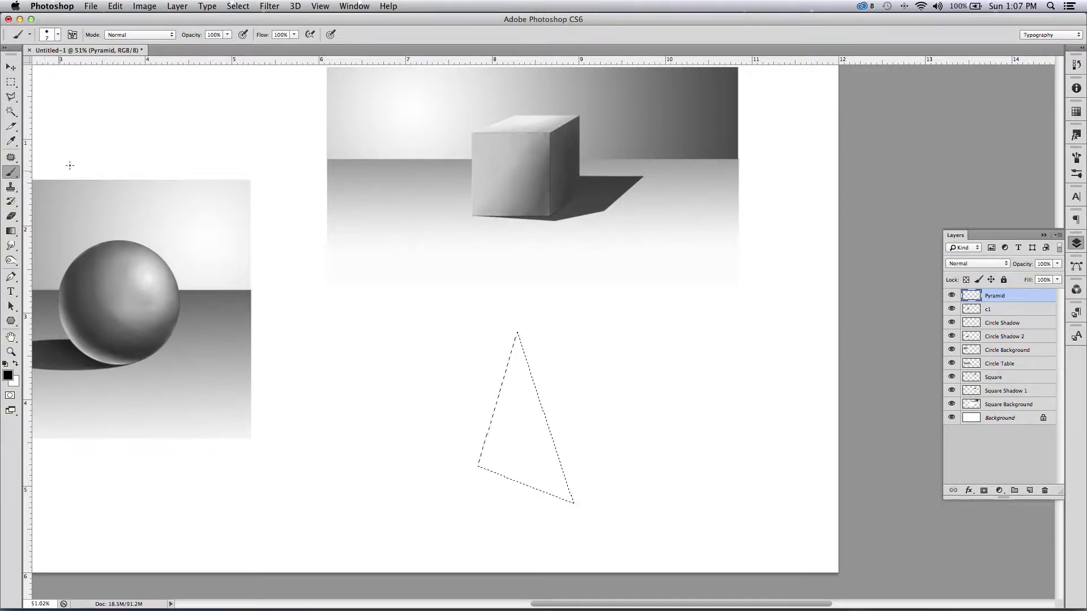
key(bracketright)
key(bracketright)
key(bracketright)
key(bracketright)
key(bracketright)
click(1076, 173)
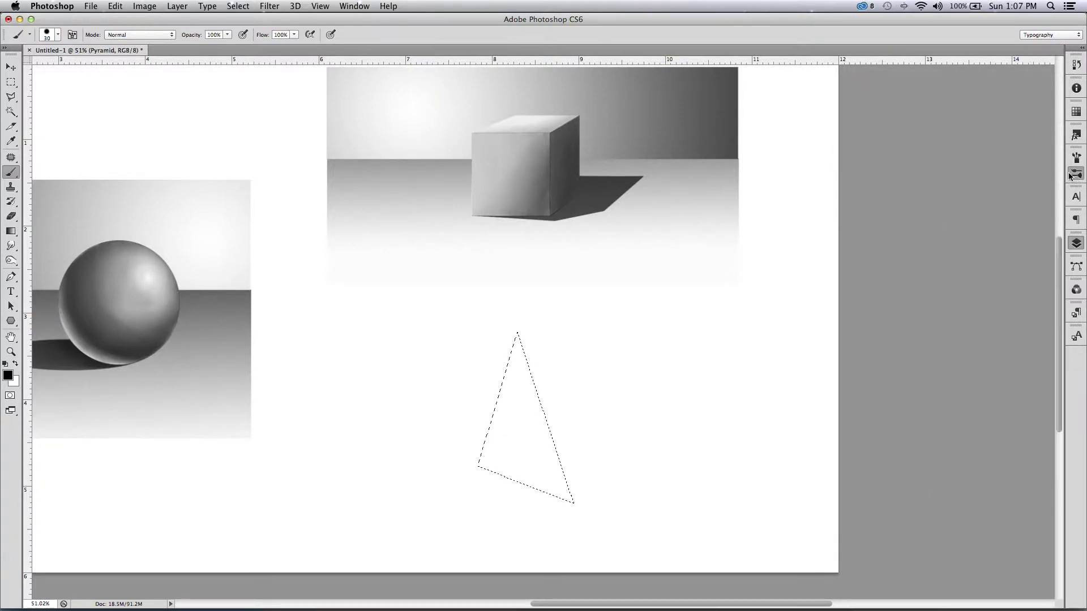
click(1075, 159)
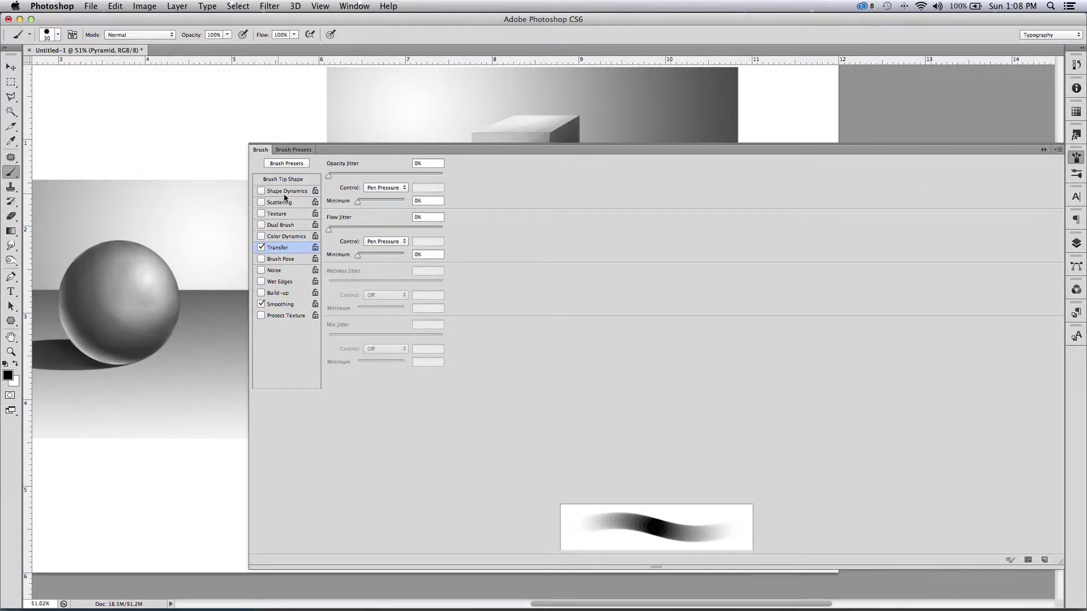
click(1075, 159)
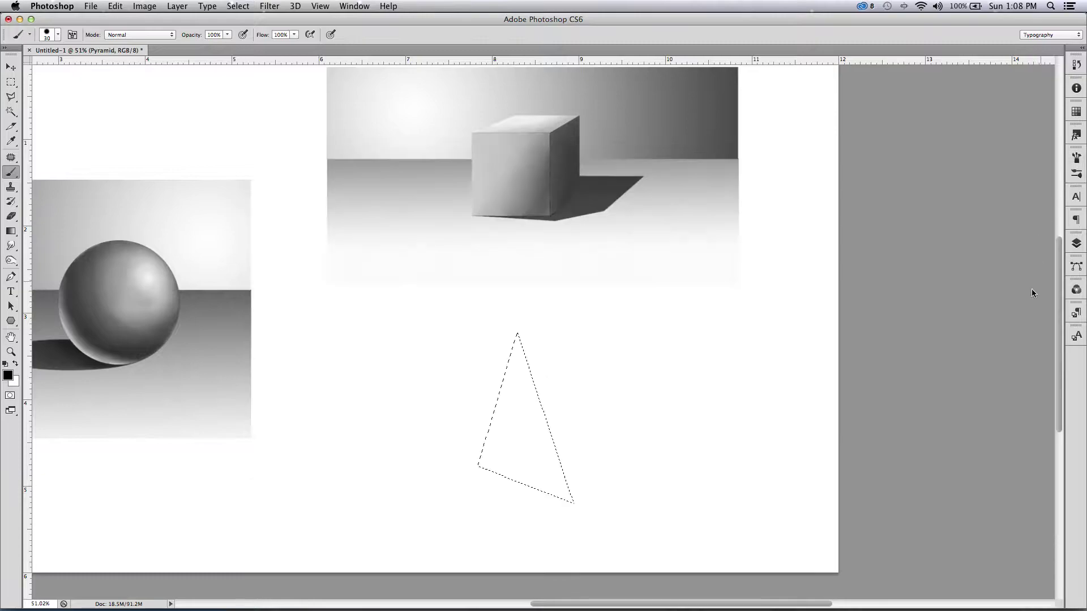
- Enlarge the brush to 70 px and paint the whole triangular selection dark grey
key(bracketright)
key(bracketright)
key(bracketright)
key(bracketright)
key(bracketright)
key(bracketright)
mouse_move(516, 338)
mouse_down()
mouse_move(476, 470)
mouse_move(508, 347)
mouse_move(496, 440)
mouse_move(514, 392)
mouse_move(526, 426)
mouse_move(529, 396)
mouse_move(537, 461)
mouse_move(532, 396)
mouse_move(554, 493)
mouse_move(542, 413)
mouse_move(568, 504)
mouse_up()
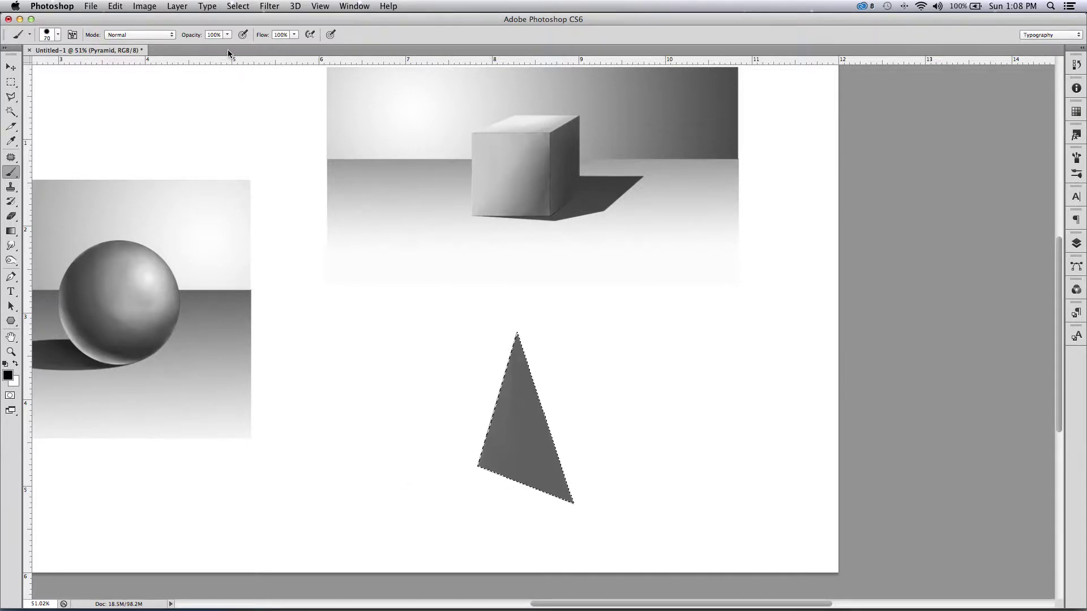
- Lower the brush opacity to 28% and darken the triangle with additional strokes
drag(227, 36, 201, 46)
key(ctrl+super+Escape)
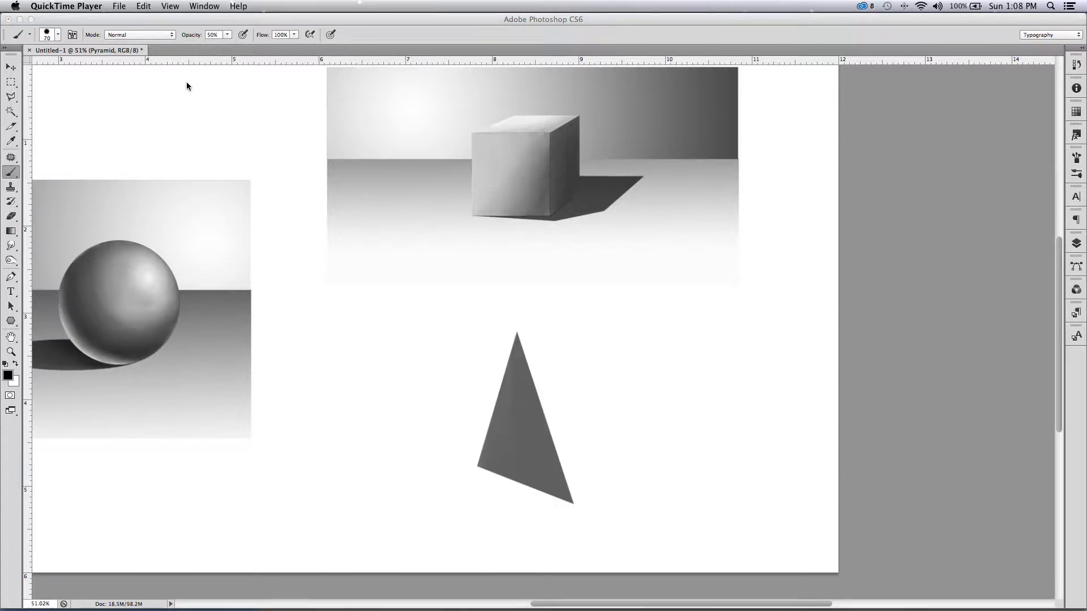
click(218, 50)
click(217, 50)
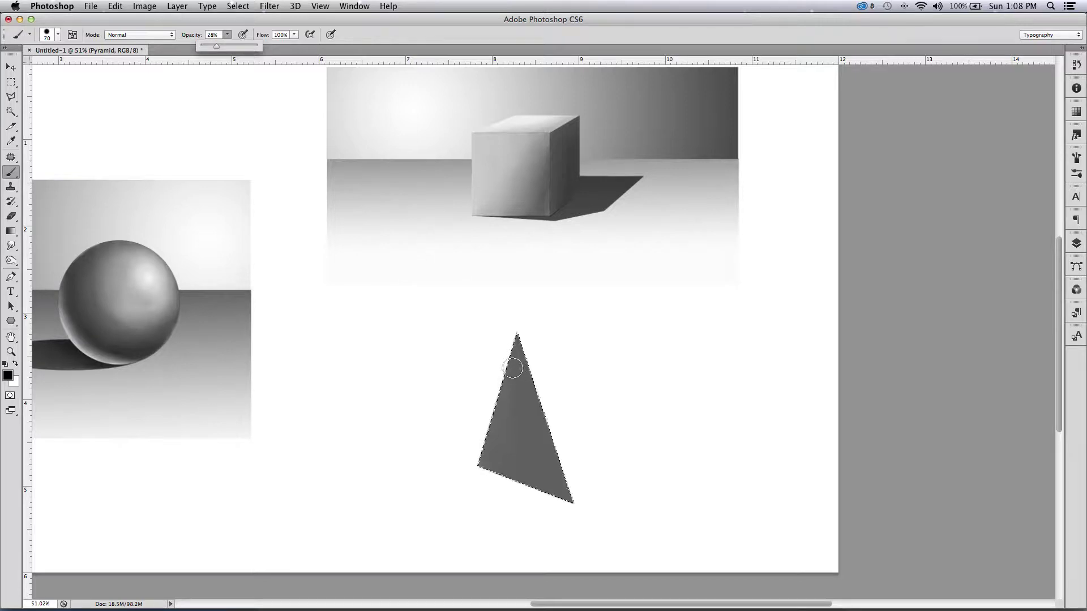
drag(511, 332, 570, 513)
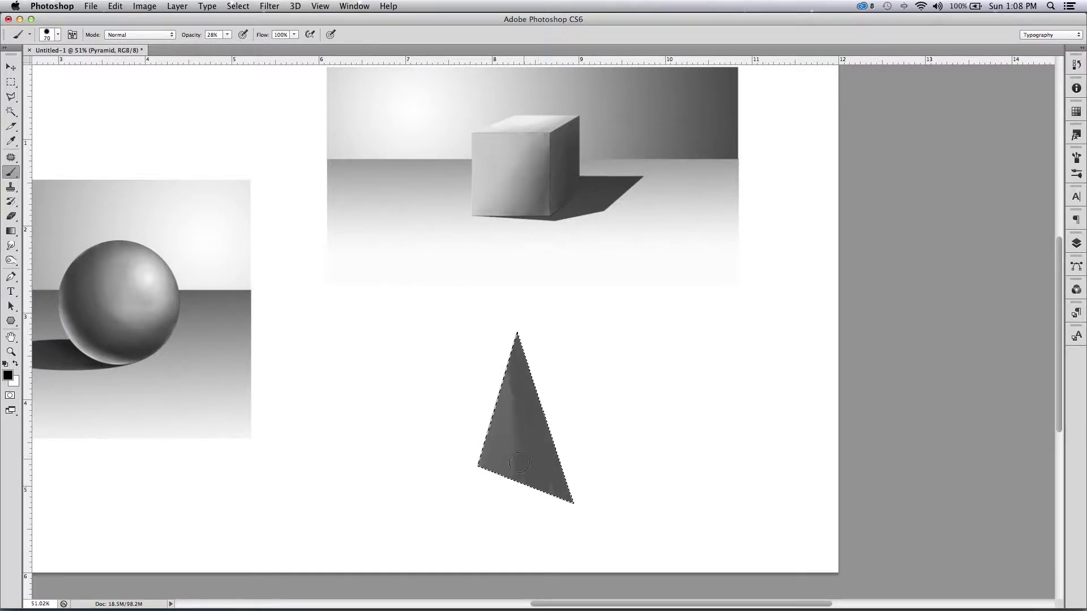
mouse_move(503, 405)
mouse_down()
mouse_move(478, 469)
mouse_move(552, 486)
mouse_up()
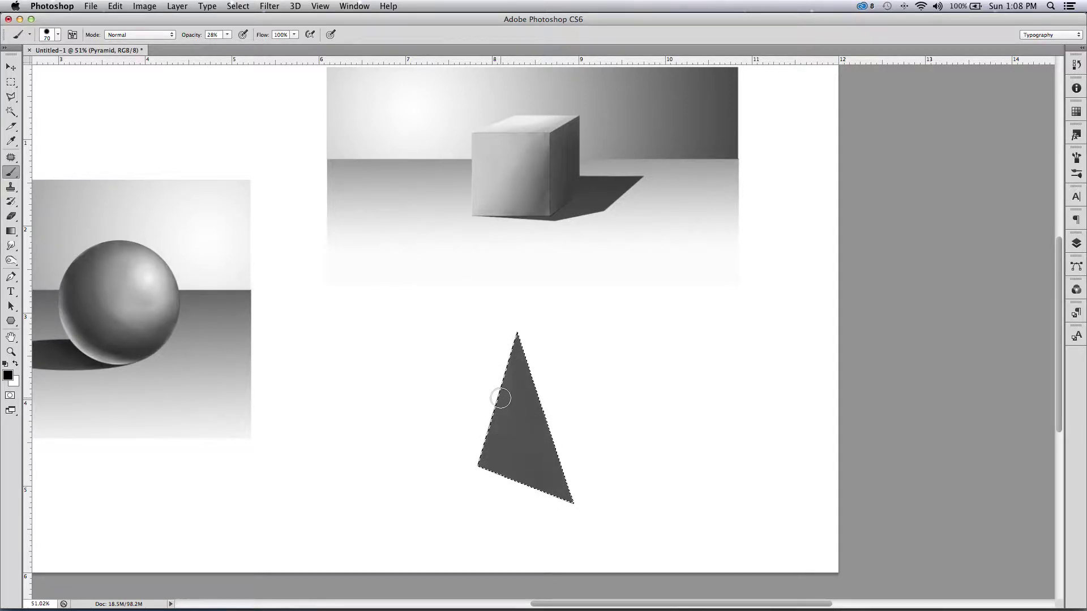
- Fill the triangle with a linear black-to-white gradient running from a dark apex to a light lower-left corner
click(11, 231)
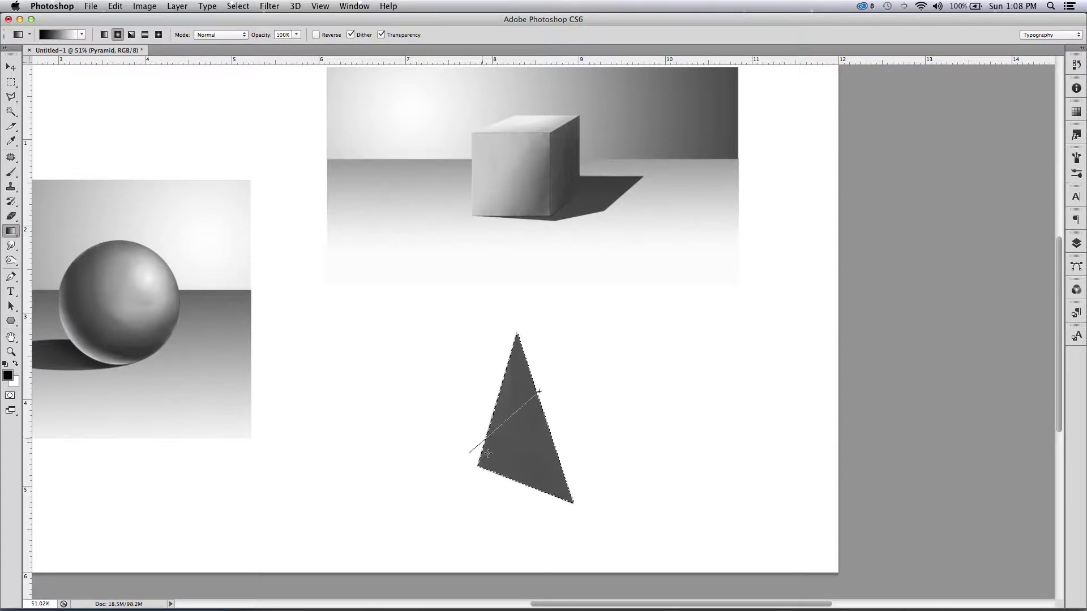
click(103, 34)
click(144, 35)
drag(503, 436, 544, 386)
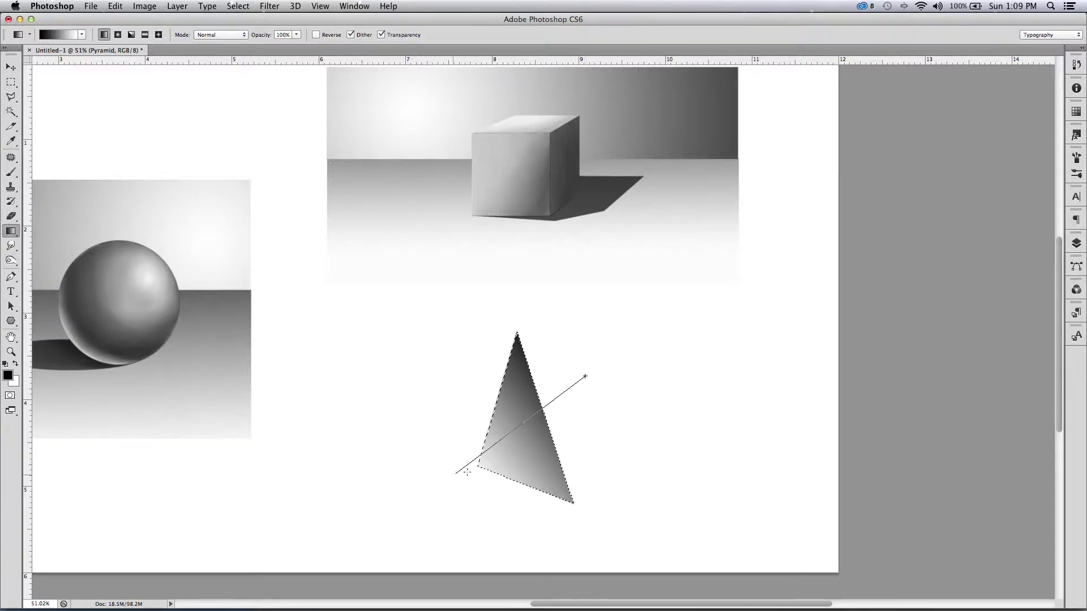
- Brush darker shading at 28% opacity over the gradient through the middle and right side of the triangle
click(11, 172)
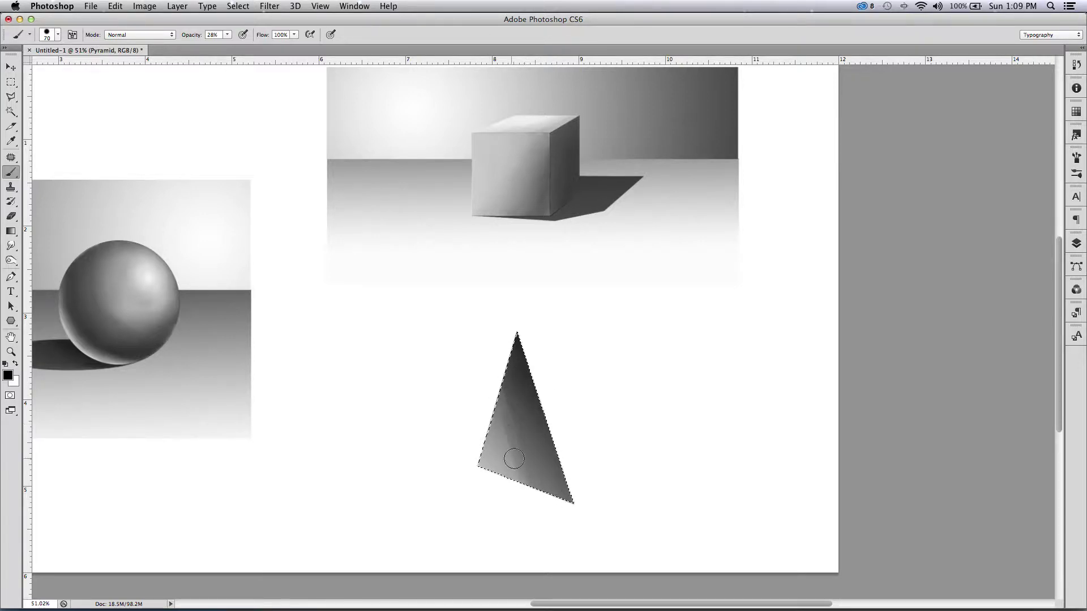
key(x)
key(x)
drag(516, 391, 513, 398)
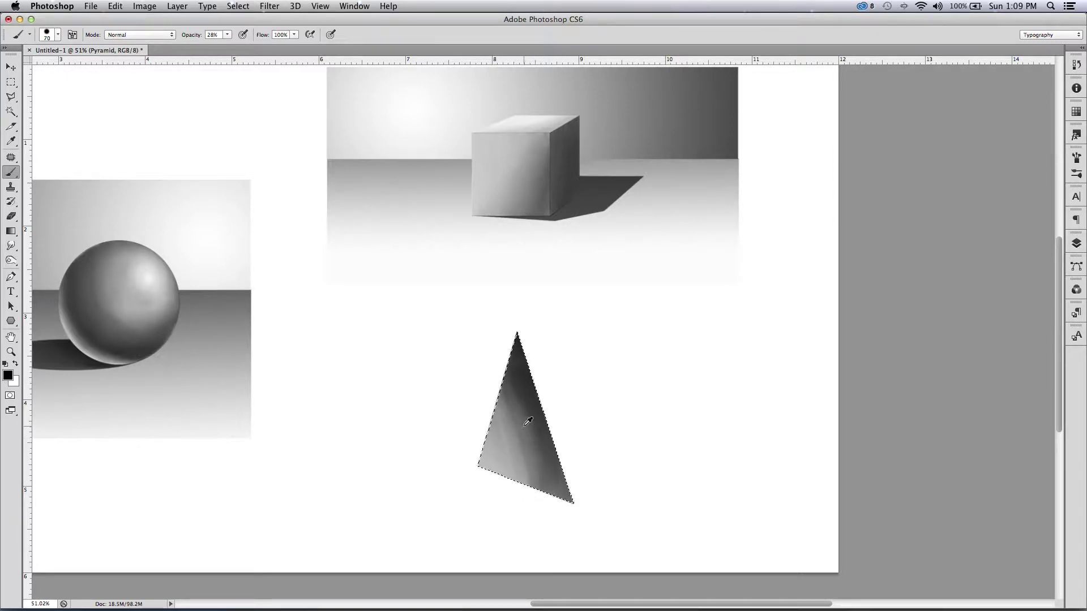
drag(527, 414, 526, 410)
- Switch to the Smudge tool, enlarge its tip to 40 px and open the brush's Scattering settings
click(11, 247)
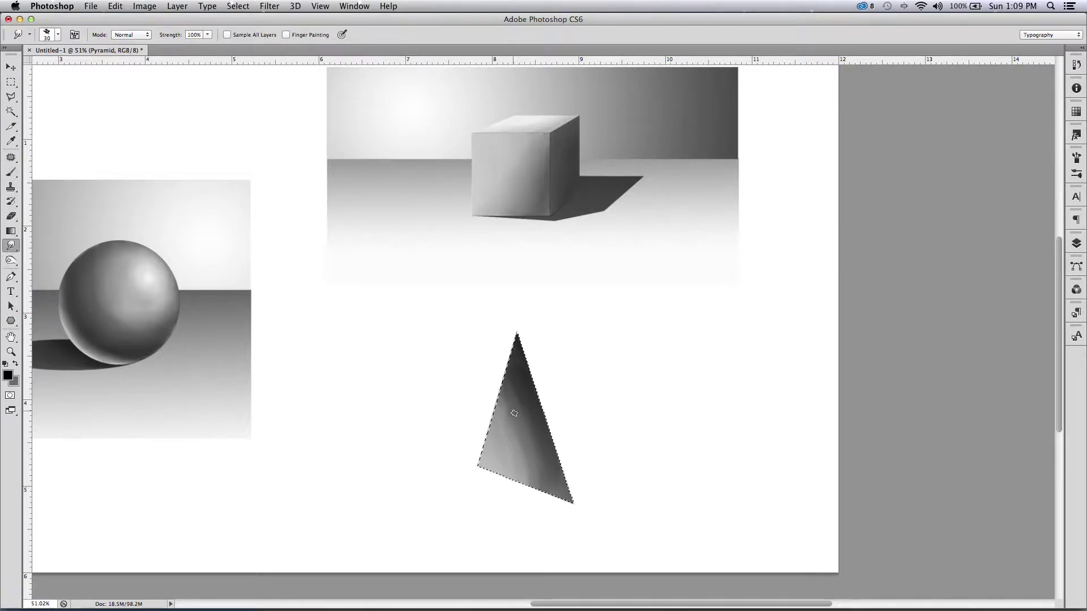
key(bracketright)
click(1075, 174)
click(1074, 174)
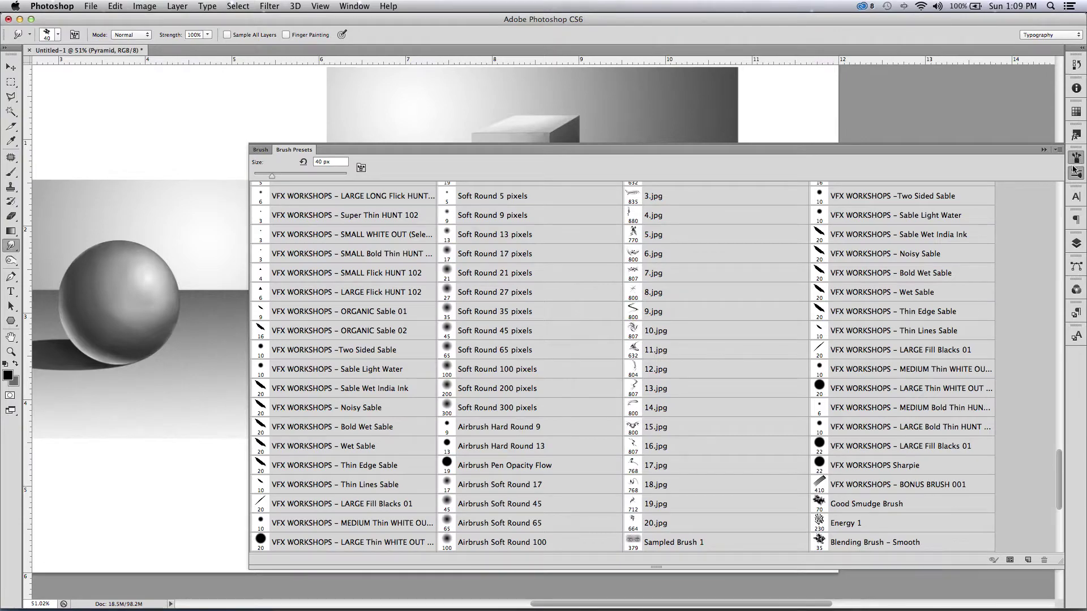
click(1076, 157)
click(300, 202)
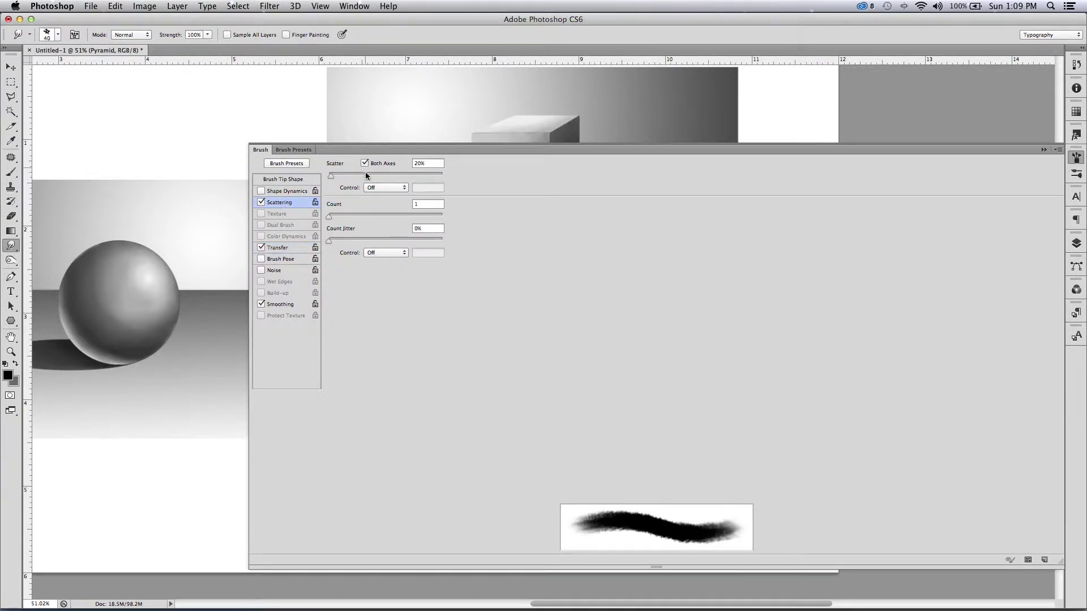
click(385, 188)
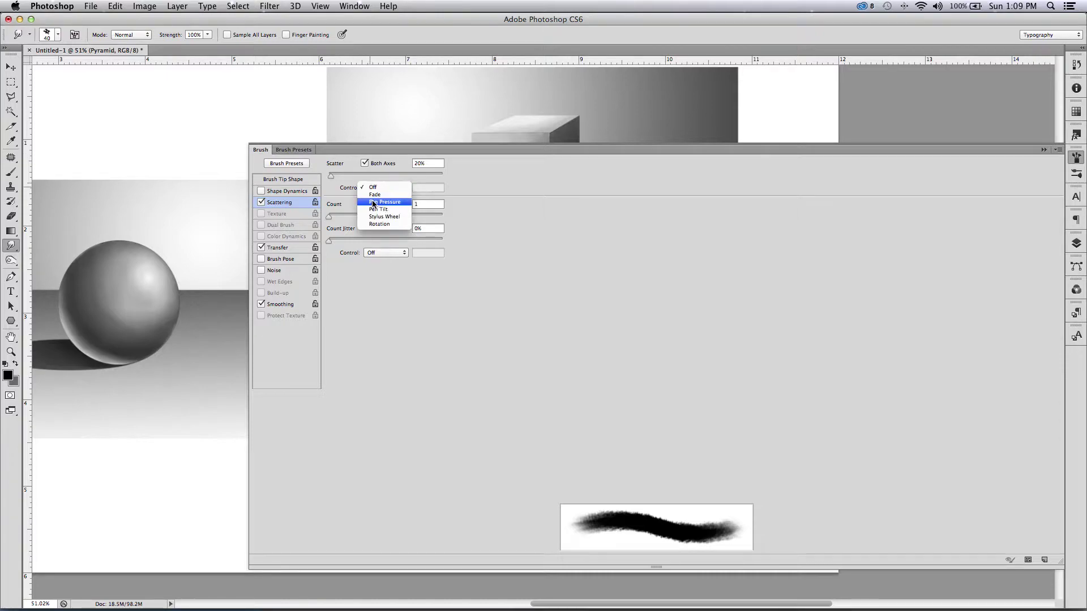
click(372, 208)
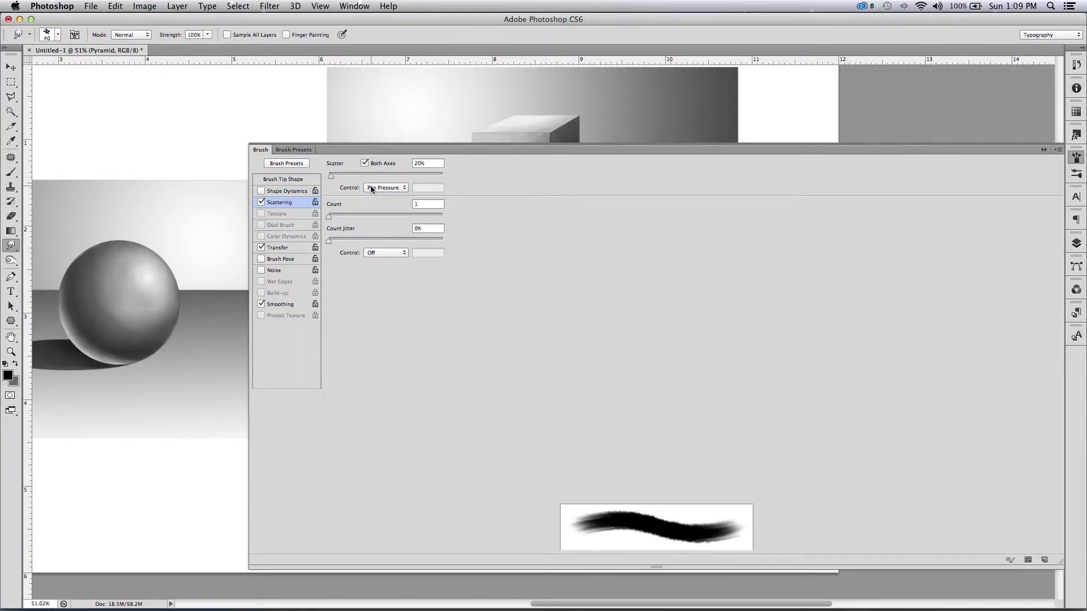
click(372, 189)
click(371, 171)
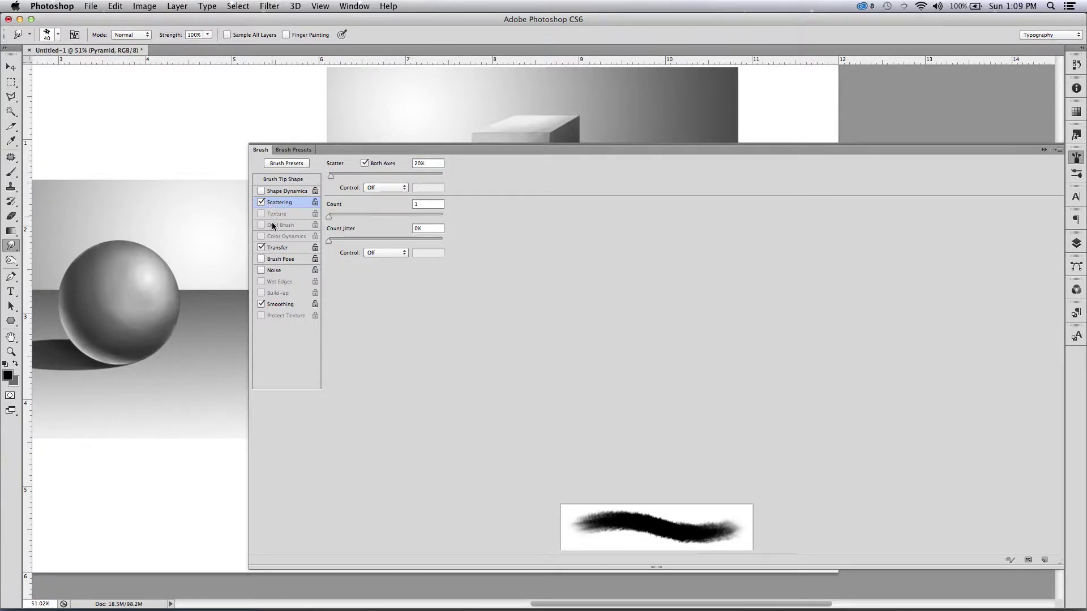
- Check the smudge brush's Transfer settings, close the brush settings and blend the triangle's shading into smooth tones
click(273, 250)
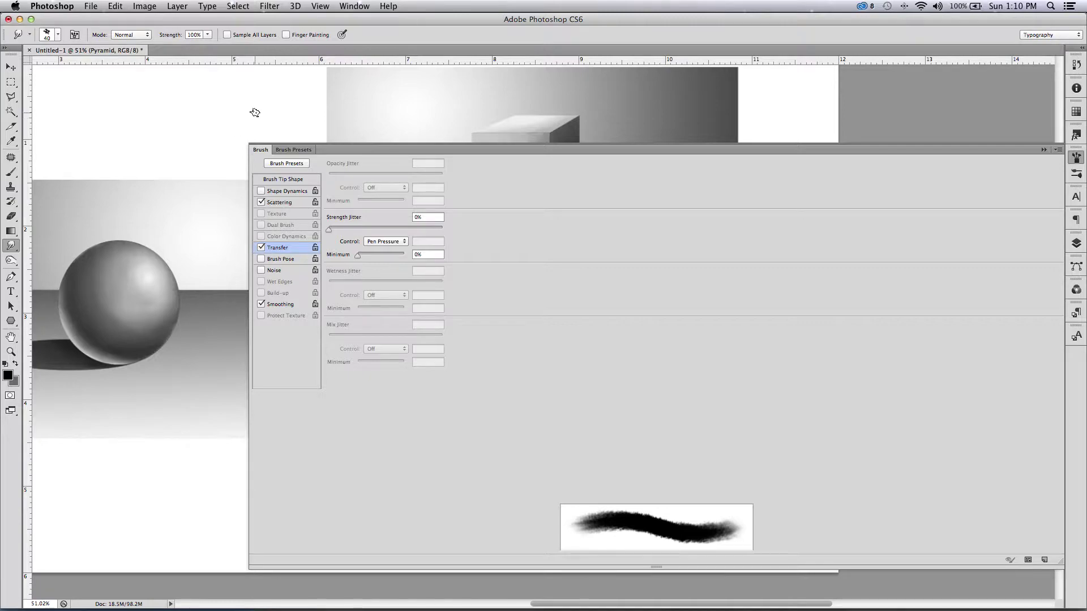
click(1077, 157)
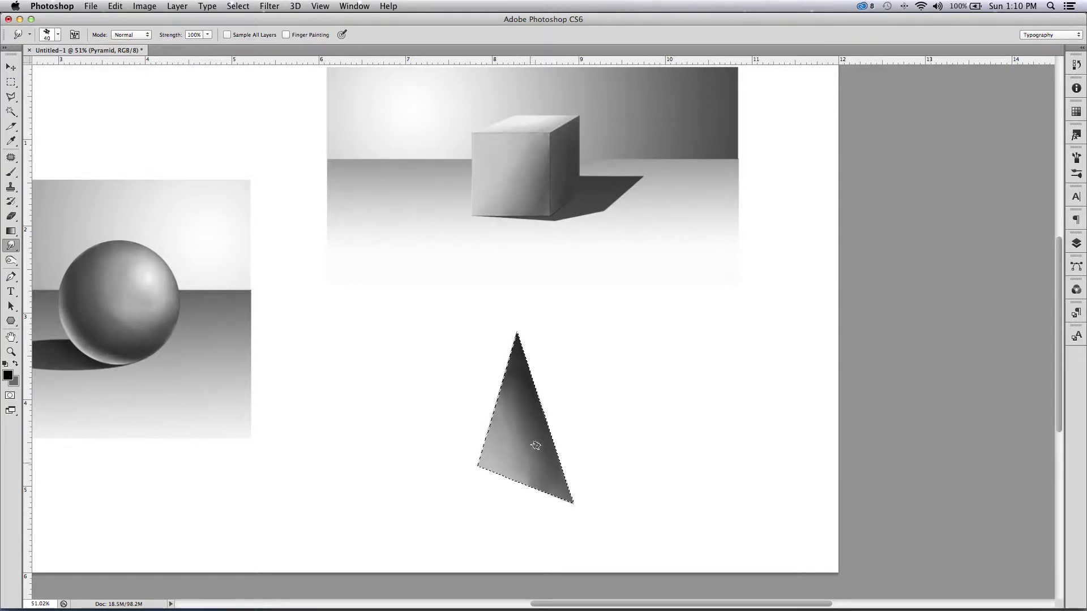
mouse_move(511, 395)
mouse_down()
mouse_move(512, 372)
mouse_move(506, 417)
mouse_move(476, 361)
mouse_move(515, 390)
mouse_up()
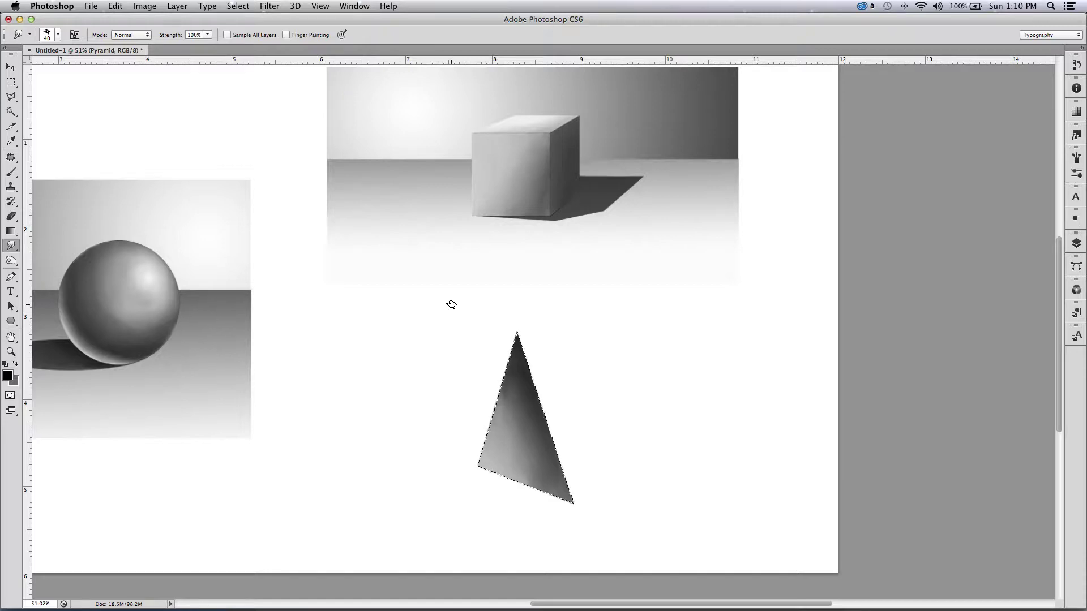
- Deselect the triangle and toggle the Pyramid layer's visibility off and on
key(super+d)
click(1077, 243)
click(952, 296)
click(952, 296)
- Distort the triangle on the Pyramid layer, leaning its apex to the right and raising its lower-left corner
click(115, 6)
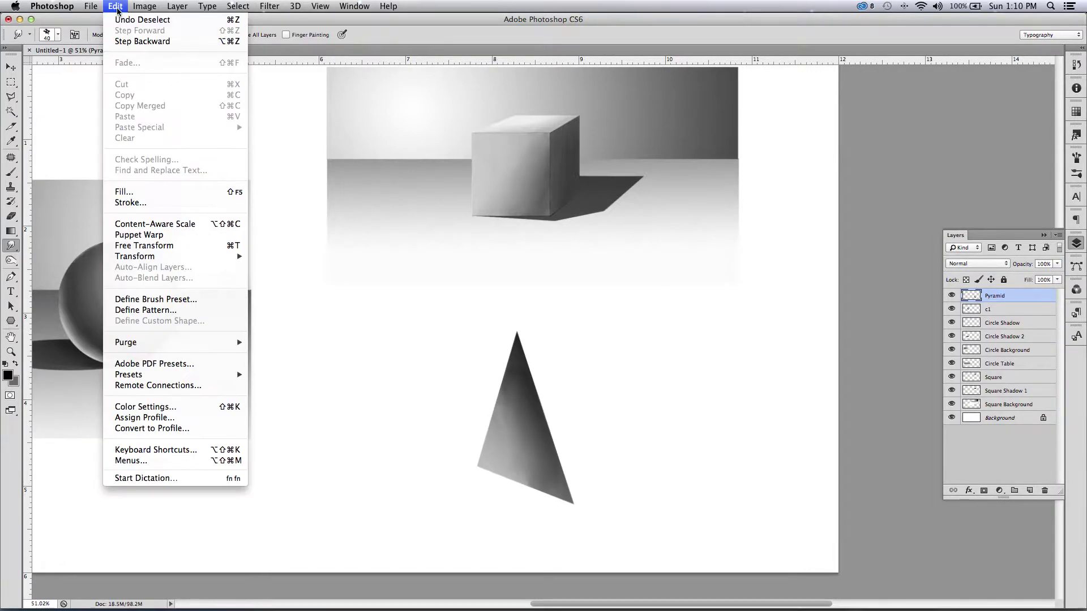
mouse_move(136, 258)
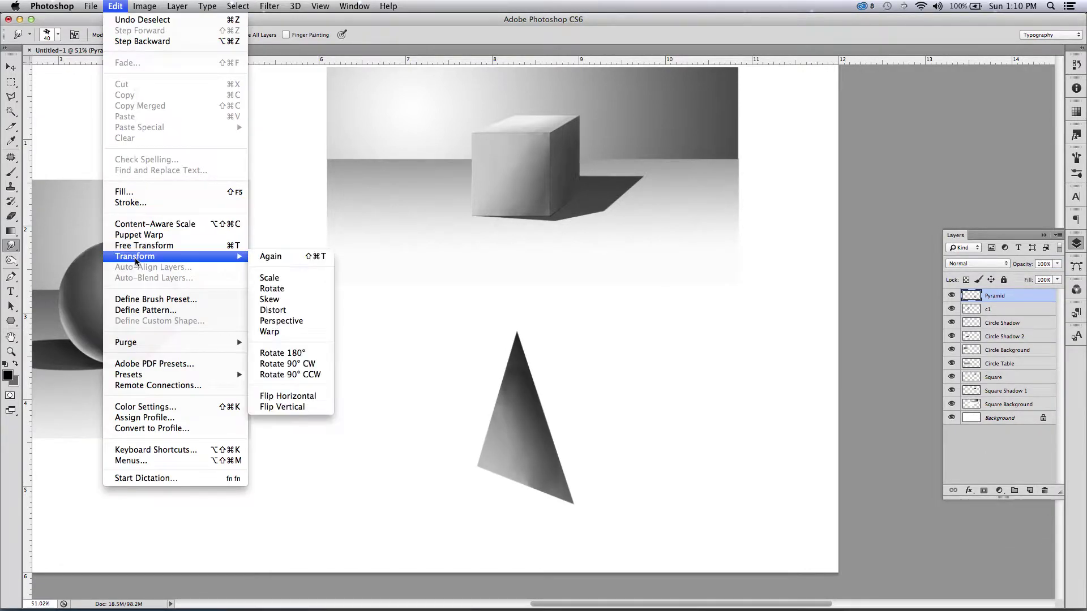
click(269, 299)
mouse_move(526, 329)
mouse_down()
mouse_move(548, 329)
mouse_move(538, 325)
mouse_up()
drag(477, 505, 520, 508)
drag(540, 326, 552, 323)
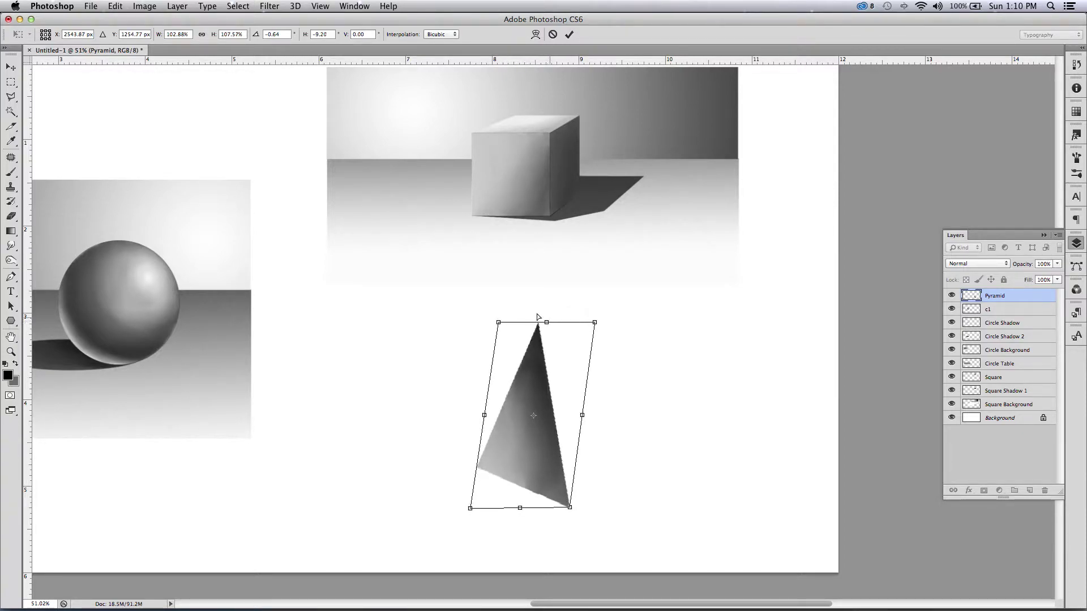
drag(471, 508, 470, 496)
key(Return)
key(r)
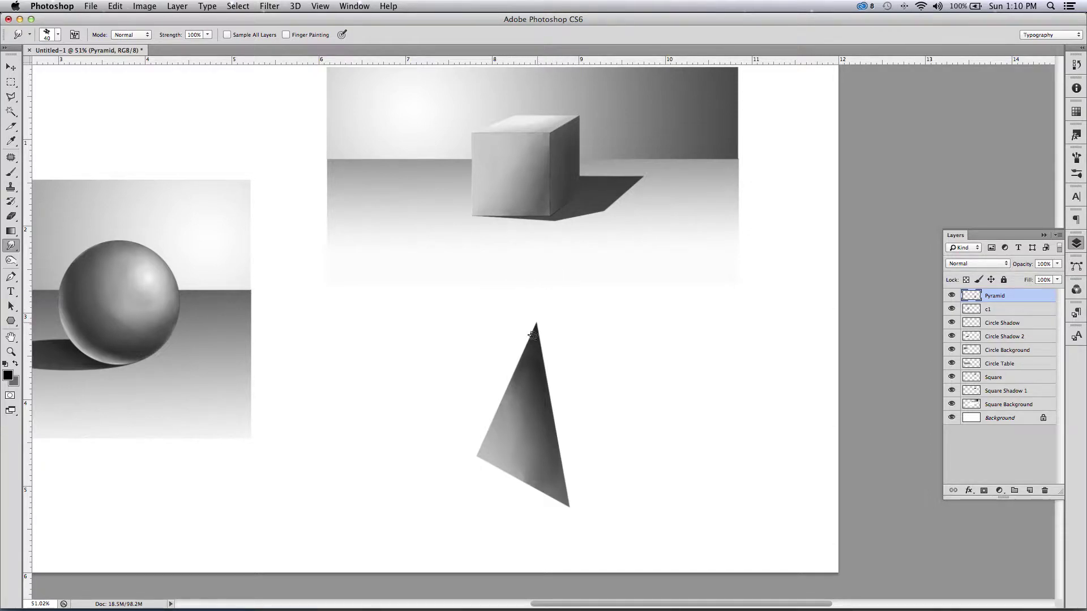
click(11, 172)
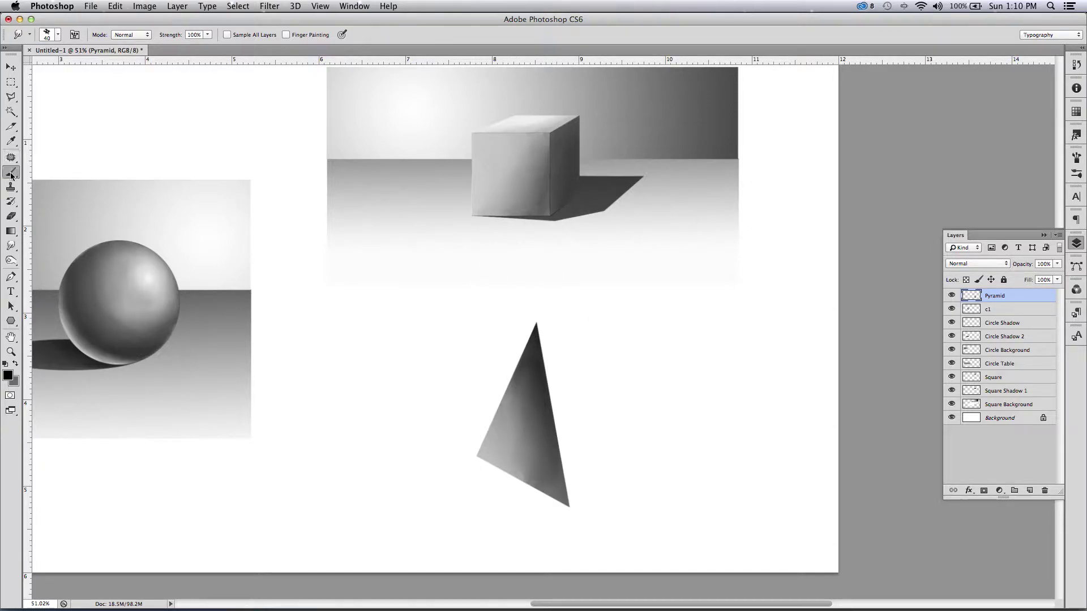
key(bracketleft)
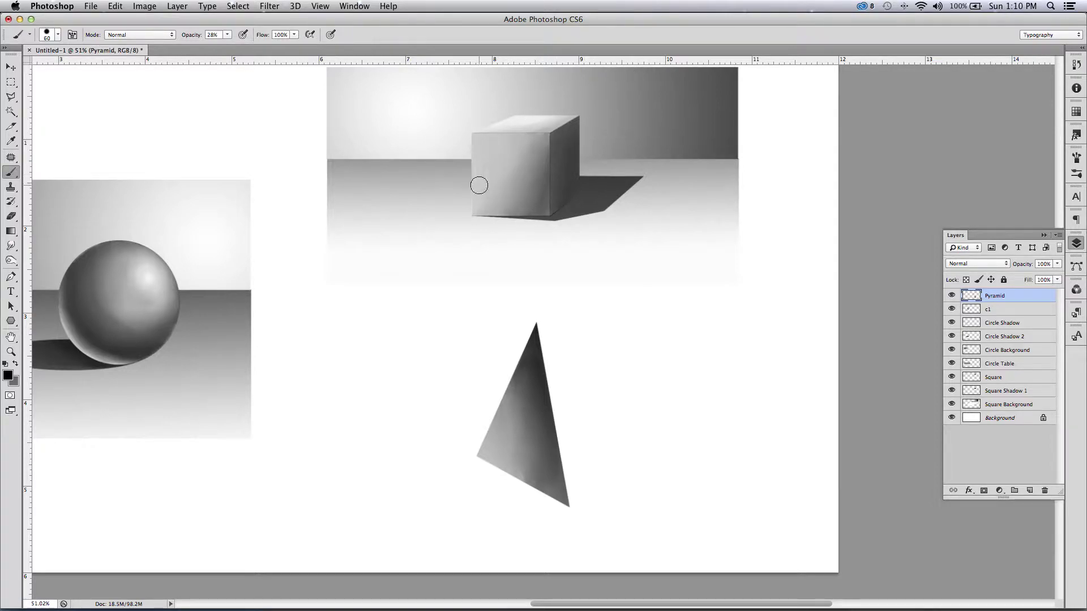
key(bracketleft)
key(bracketleft)
key(bracketleft)
key(bracketleft)
mouse_move(433, 299)
mouse_down()
mouse_move(385, 340)
mouse_move(354, 313)
mouse_up()
key(super+z)
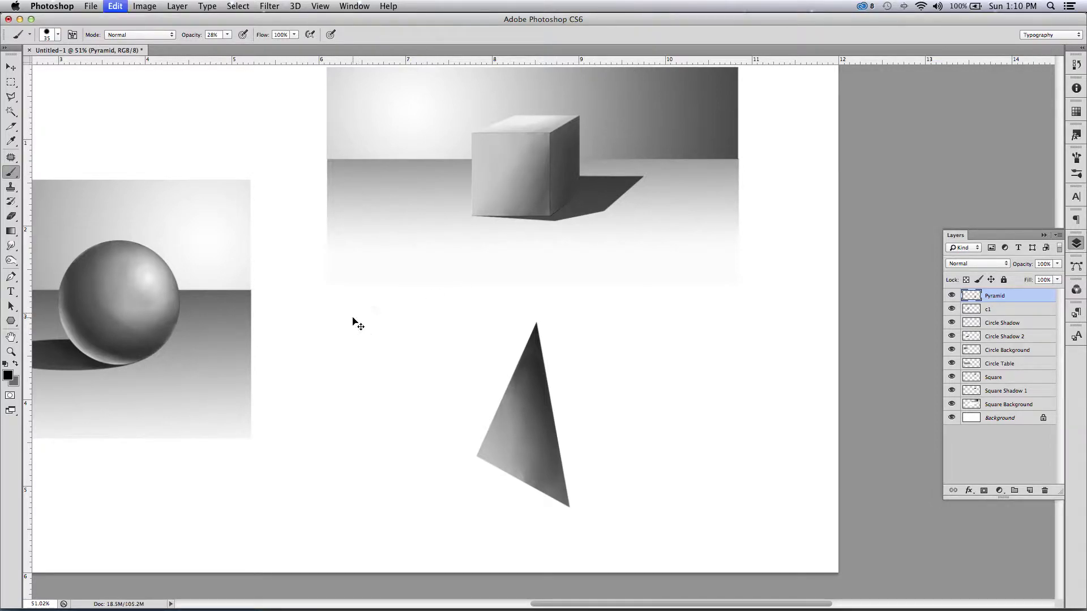
- Sketch black pyramid guide lines over the cube with a 6 px brush at 100% opacity
click(227, 35)
drag(226, 55, 280, 62)
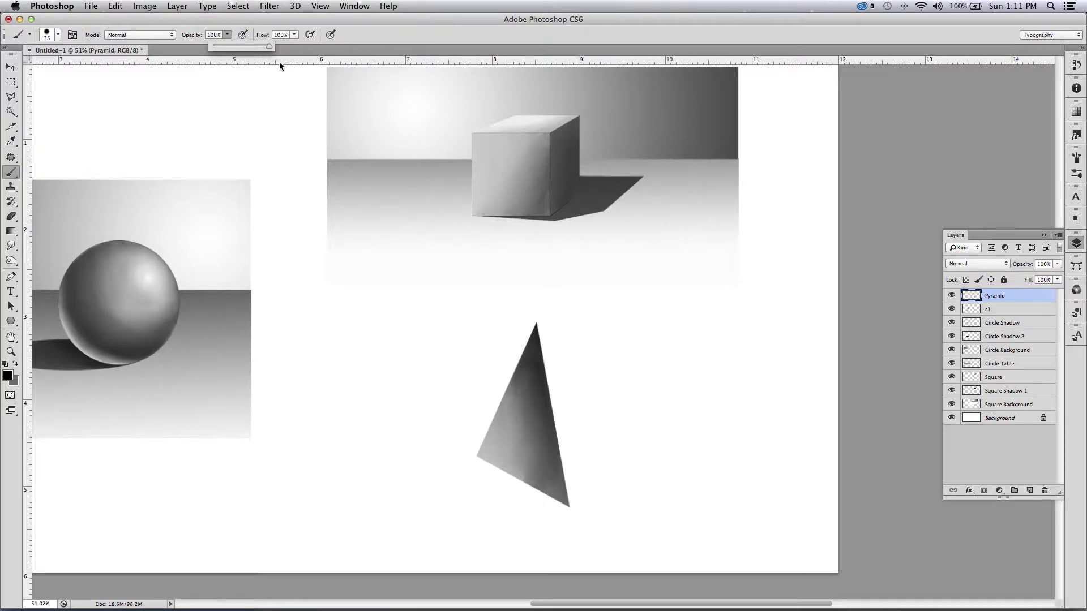
key(bracketleft)
key(bracketleft)
key(bracketleft)
key(bracketleft)
key(bracketleft)
mouse_move(578, 116)
mouse_down()
mouse_move(482, 135)
mouse_move(549, 130)
mouse_move(479, 222)
mouse_up()
mouse_move(533, 123)
mouse_down()
mouse_move(543, 209)
mouse_move(584, 202)
mouse_up()
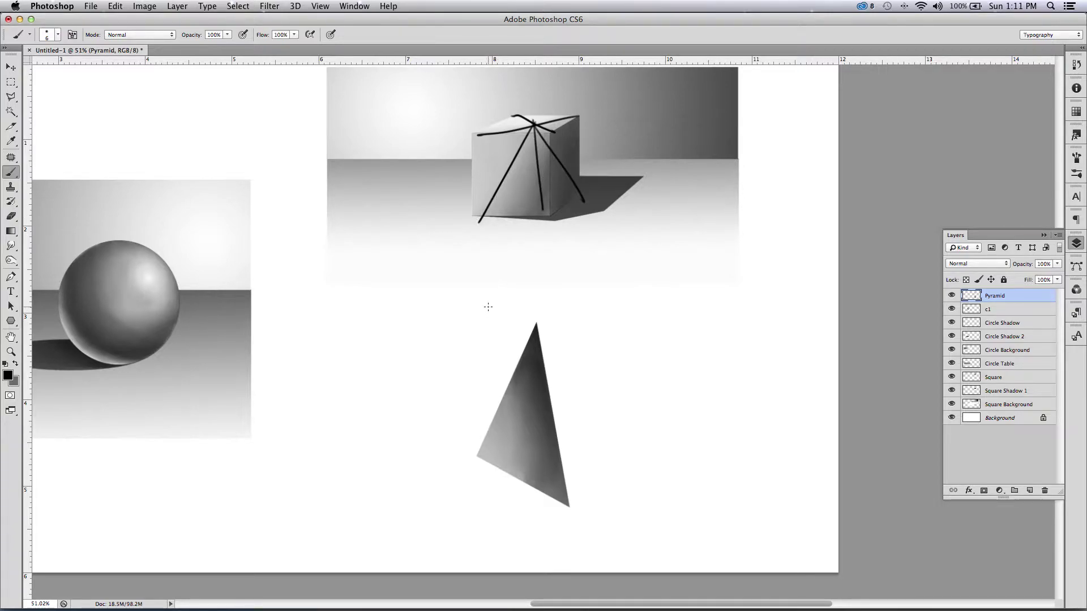
- Undo all the guide-line strokes drawn over the cube
key(alt+super+z)
key(alt+super+z)
key(alt+super+z)
key(alt+super+z)
key(alt+super+z)
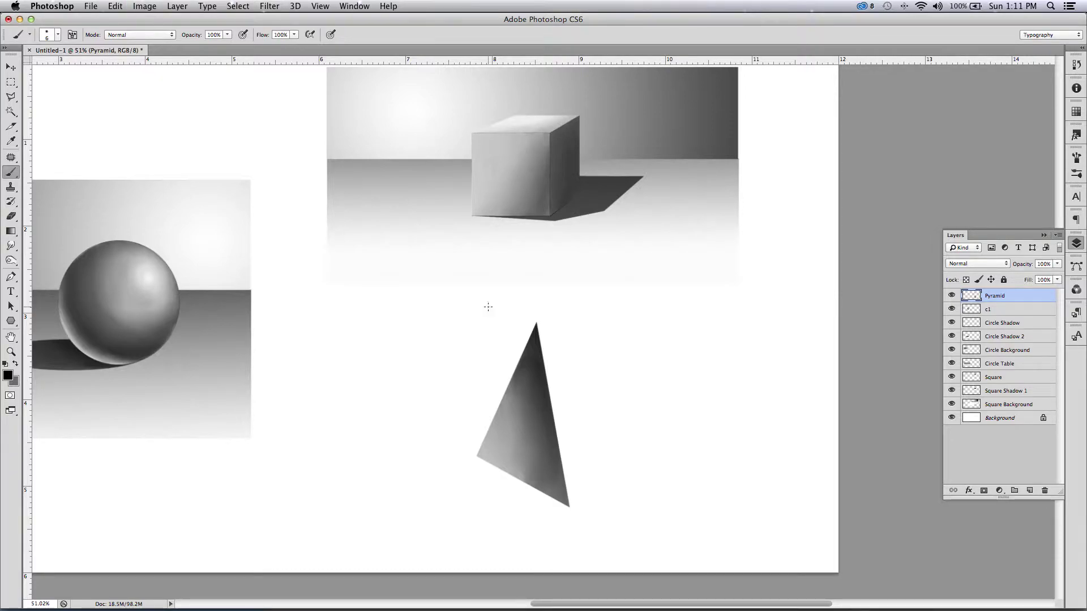
- Toggle the Pyramid layer's visibility off and on, and add a new layer above it named Pyramid 2
click(952, 296)
click(952, 295)
click(1030, 491)
double_click(995, 297)
text(Pyramid 2)
key(Return)
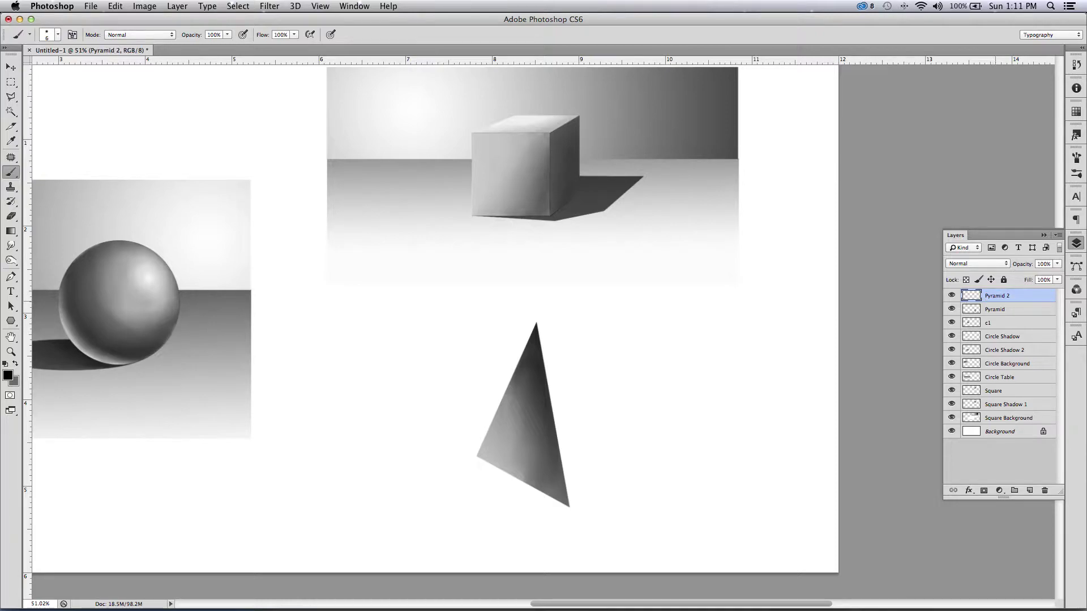
- Outline the pyramid's right face with the Polygonal Lasso, running from the apex along the existing triangle's right edge and out to the right
click(11, 97)
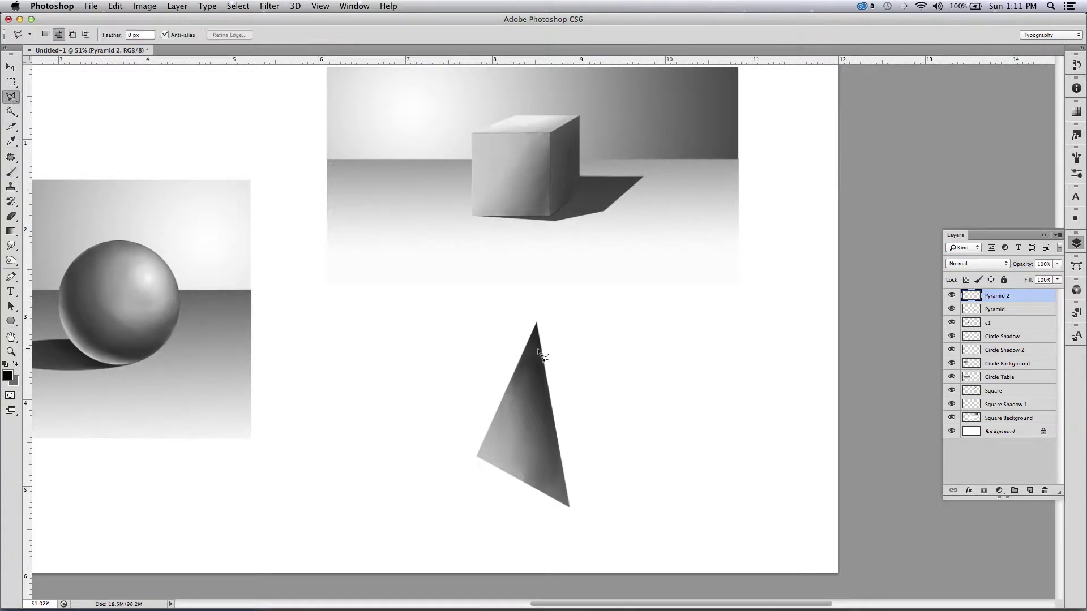
click(537, 326)
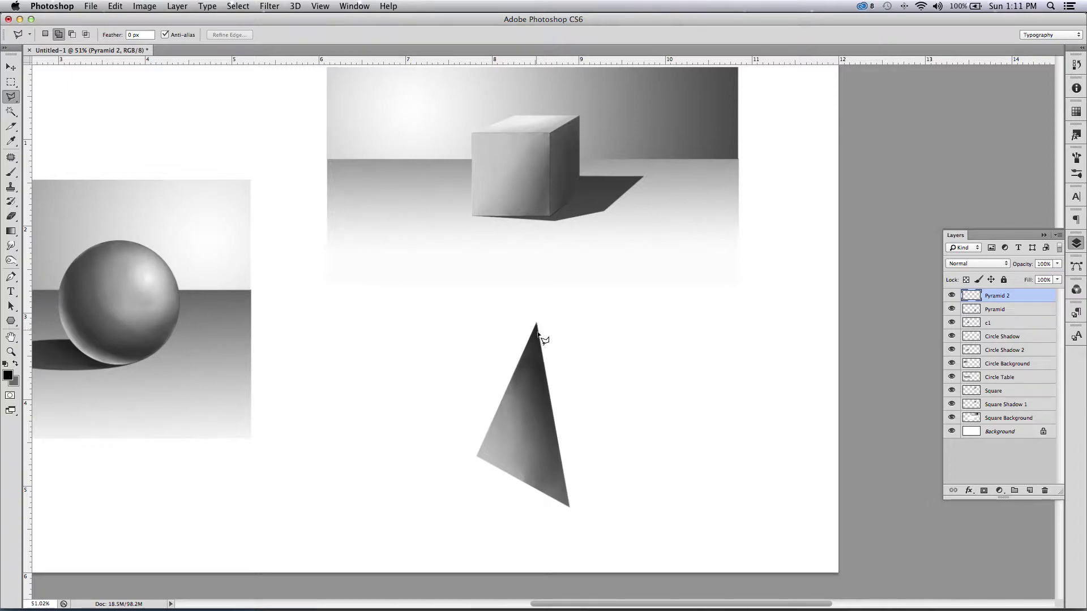
click(570, 507)
click(634, 446)
click(536, 327)
- Cover the selected right face with grey using a 70 px brush at 30% opacity
click(11, 172)
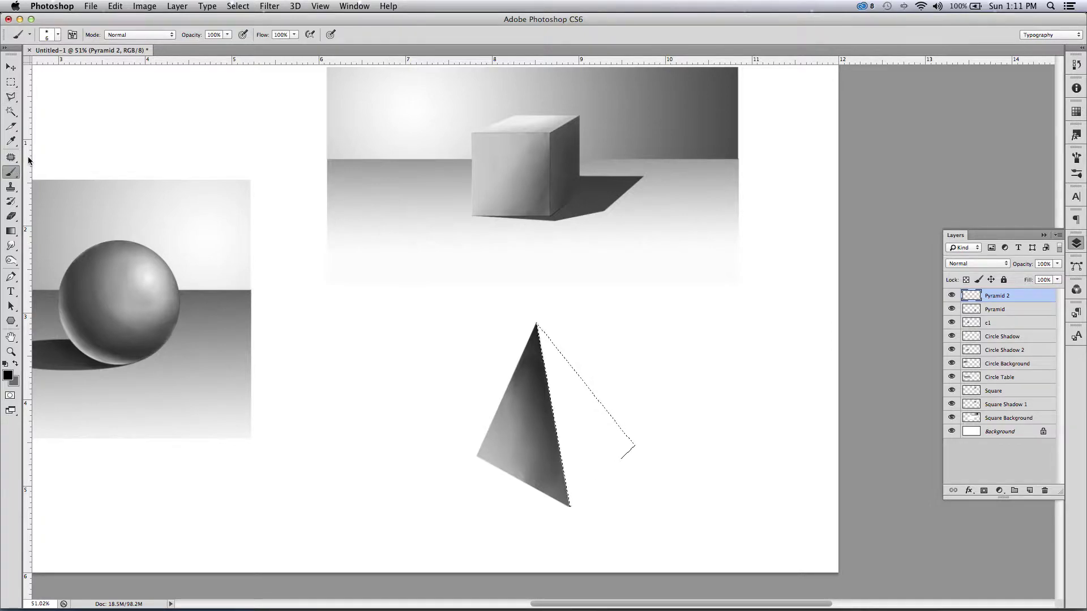
drag(227, 35, 184, 51)
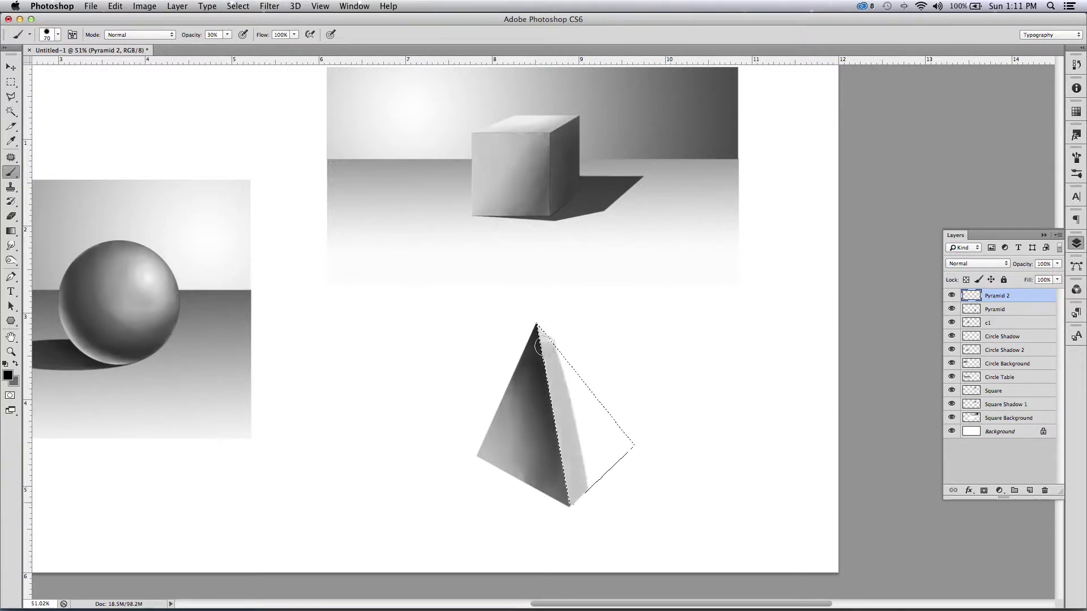
drag(602, 457, 580, 376)
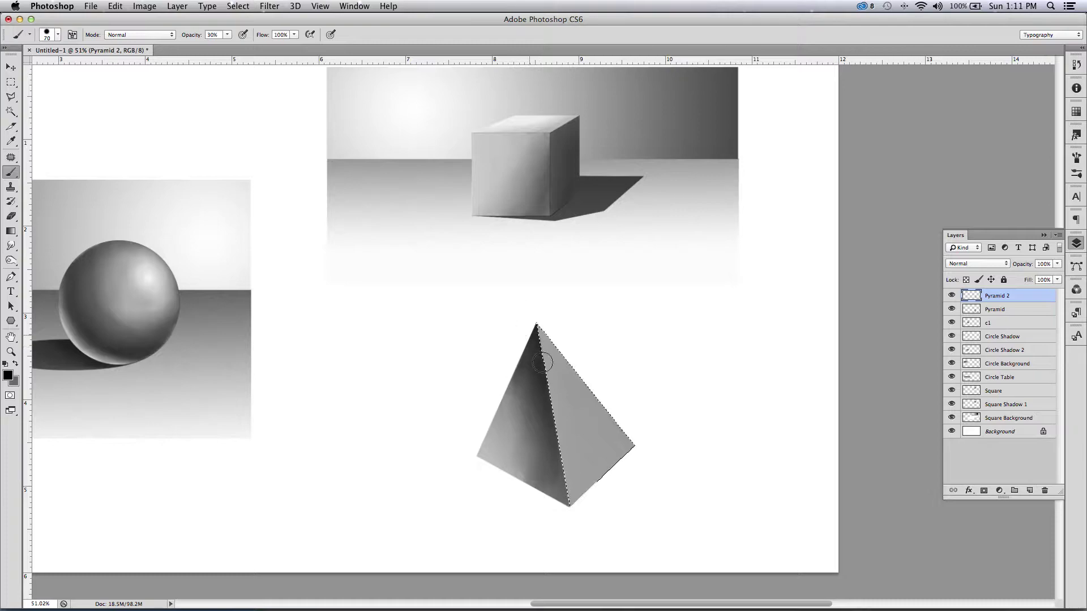
drag(553, 398, 558, 383)
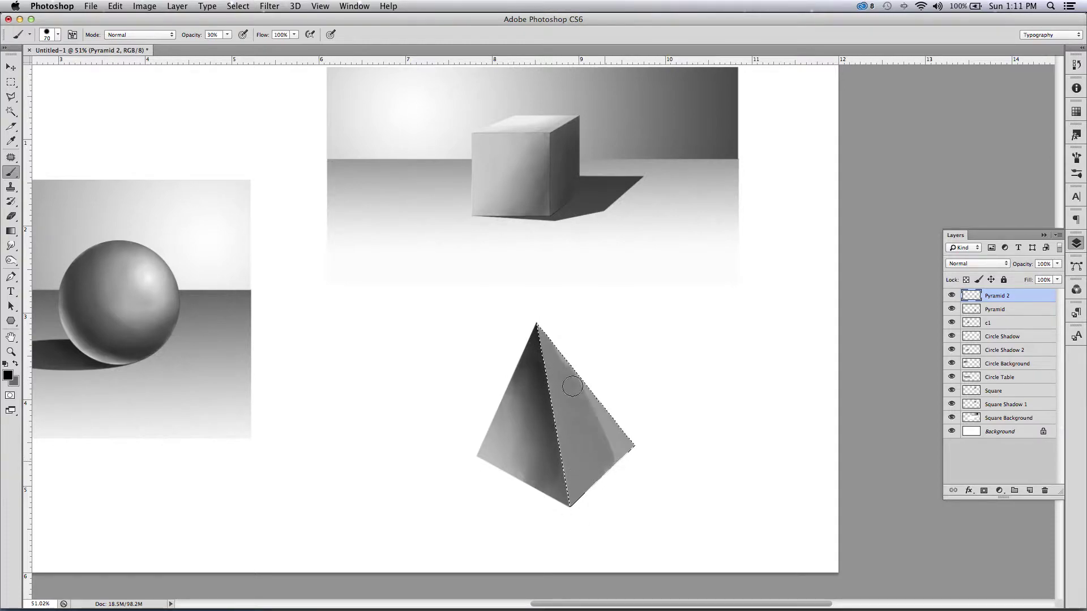
- Build up darker shading on the right face with a 50 px brush, concentrating on the edge shared with the first face
key(bracketleft)
key(bracketleft)
drag(577, 501, 545, 372)
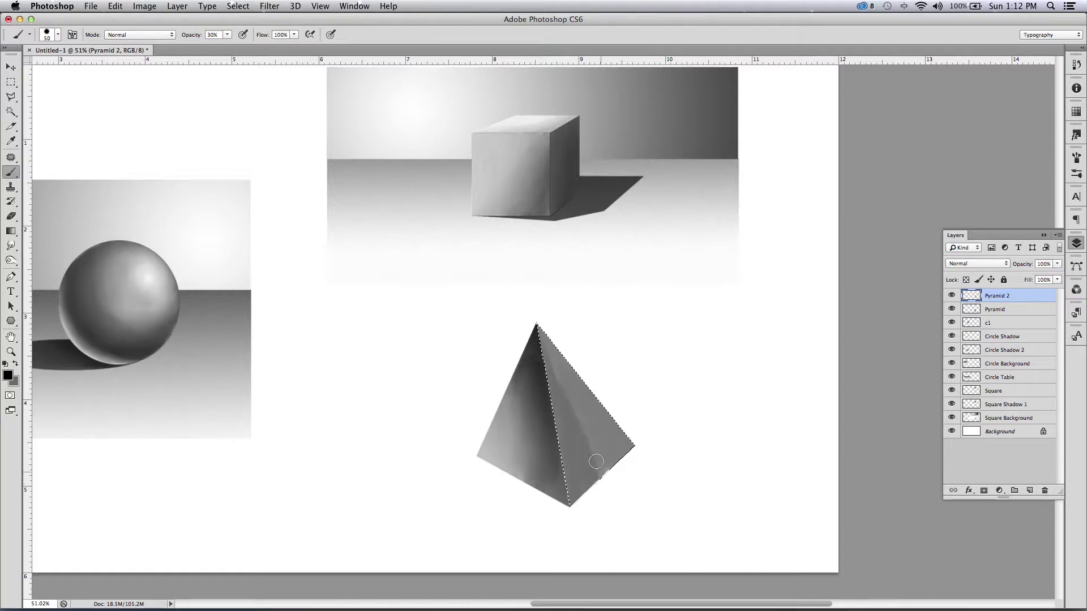
drag(599, 468, 593, 432)
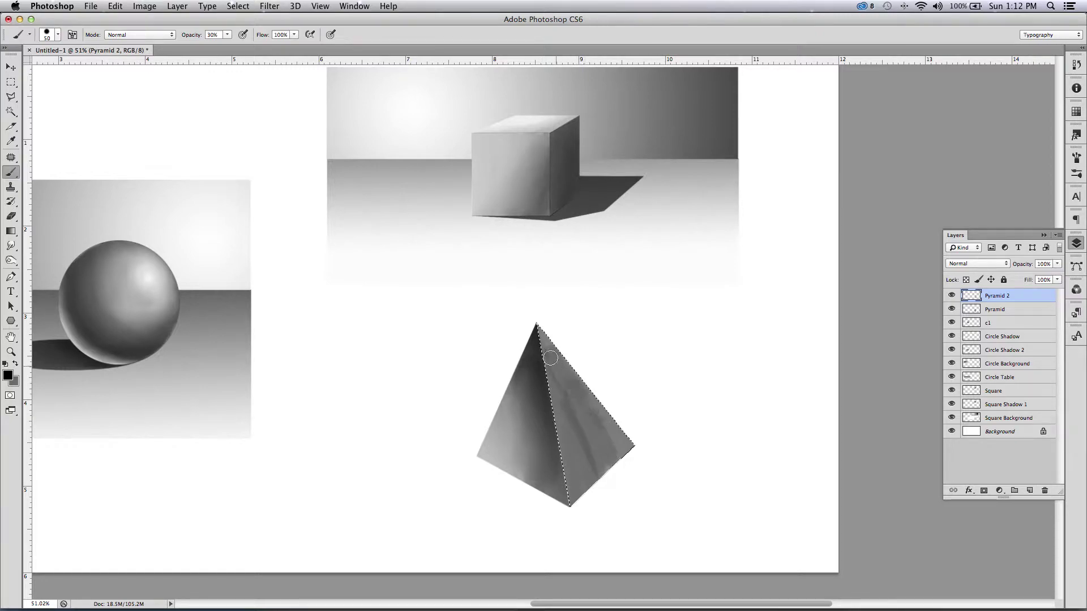
drag(583, 476, 560, 422)
drag(550, 372, 566, 487)
drag(589, 442, 572, 502)
key(bracketright)
key(bracketright)
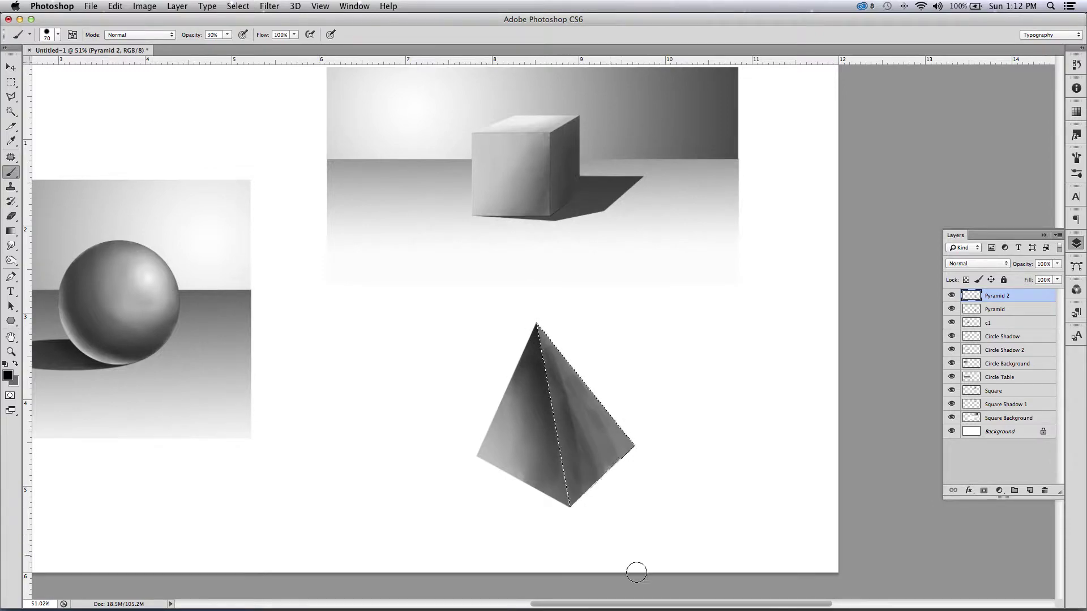
- Blend the right face's brush strokes into smooth tones using the Smudge tool with a 40 px tip
click(11, 245)
key(bracketleft)
drag(589, 432, 553, 355)
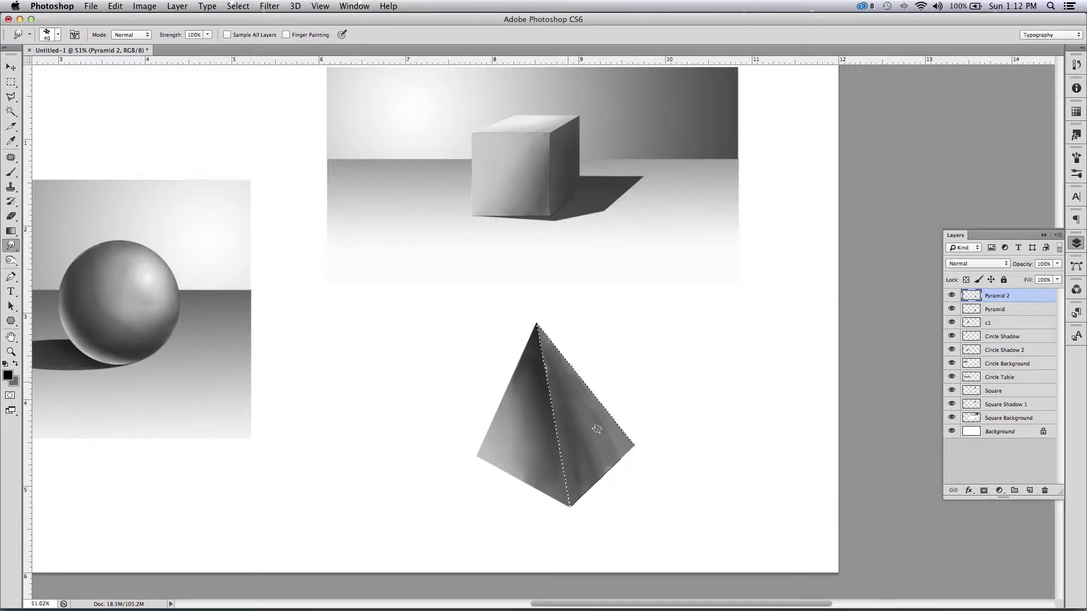
mouse_move(603, 464)
mouse_down()
mouse_move(581, 450)
mouse_move(571, 467)
mouse_move(582, 485)
mouse_move(611, 459)
mouse_move(589, 488)
mouse_move(614, 459)
mouse_move(600, 452)
mouse_move(586, 488)
mouse_move(603, 441)
mouse_move(601, 482)
mouse_move(607, 439)
mouse_move(617, 477)
mouse_move(604, 440)
mouse_move(628, 469)
mouse_move(608, 435)
mouse_move(621, 471)
mouse_move(612, 490)
mouse_up()
drag(590, 456, 592, 481)
- Lighten the right face with white brush strokes at 30% opacity and smudge them smooth with a 50 px tip
key(b)
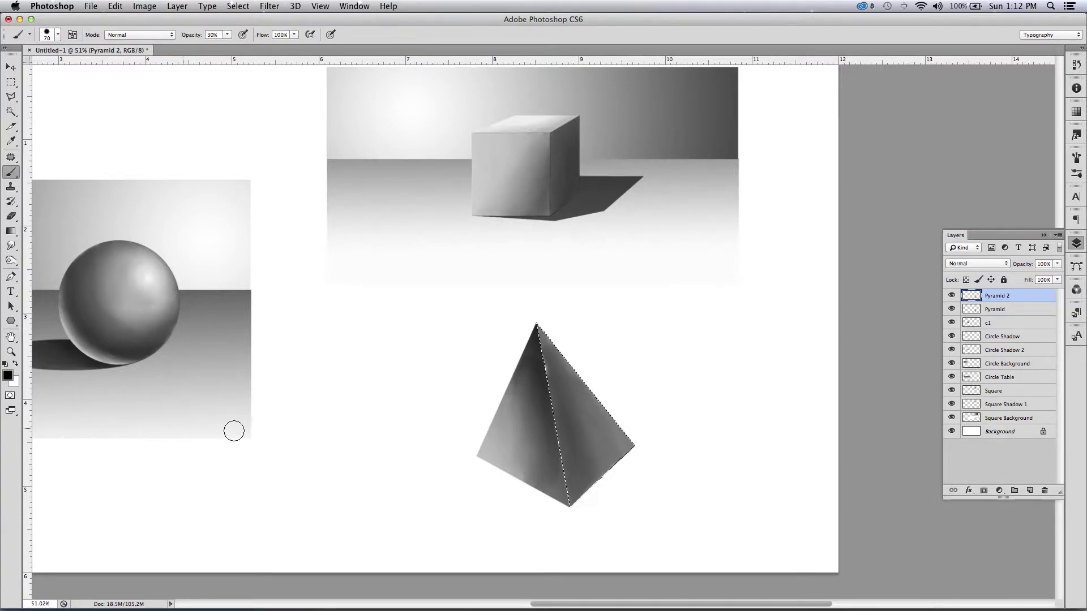
key(x)
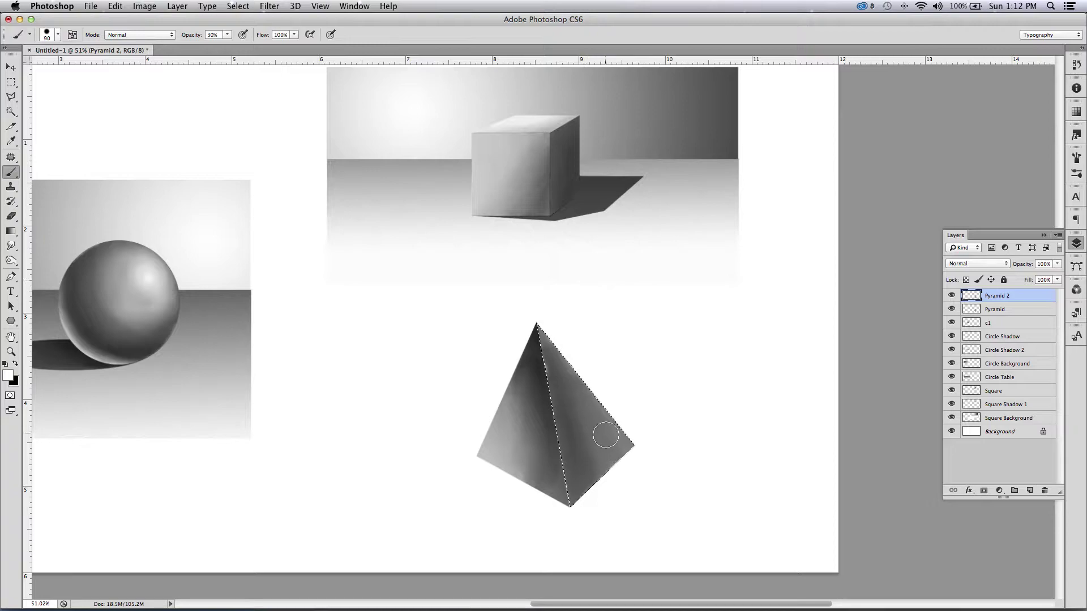
drag(579, 396, 568, 392)
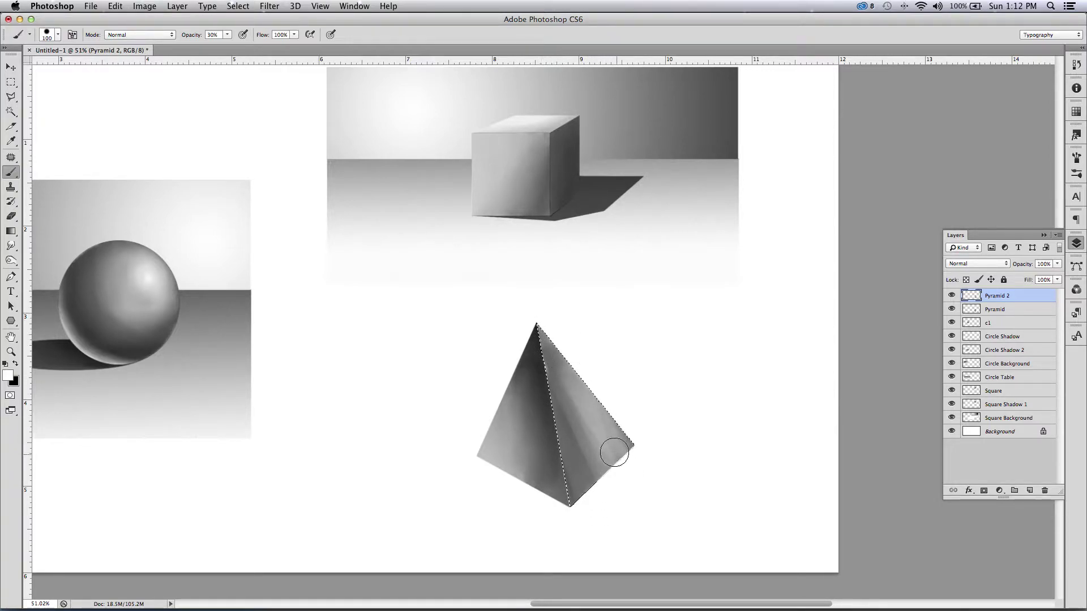
drag(580, 450, 567, 403)
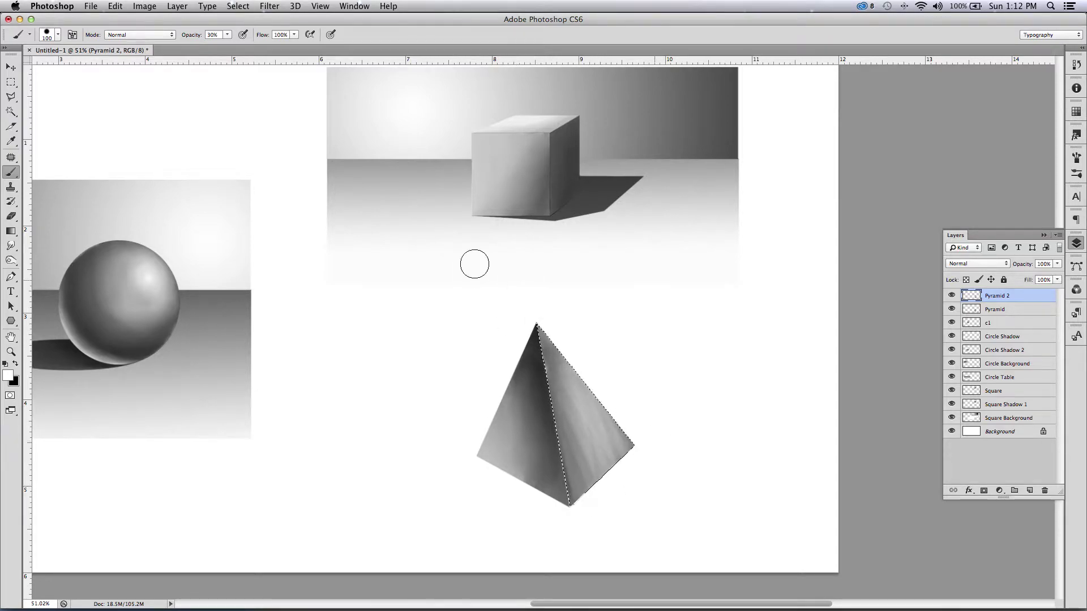
click(11, 245)
drag(577, 409, 594, 437)
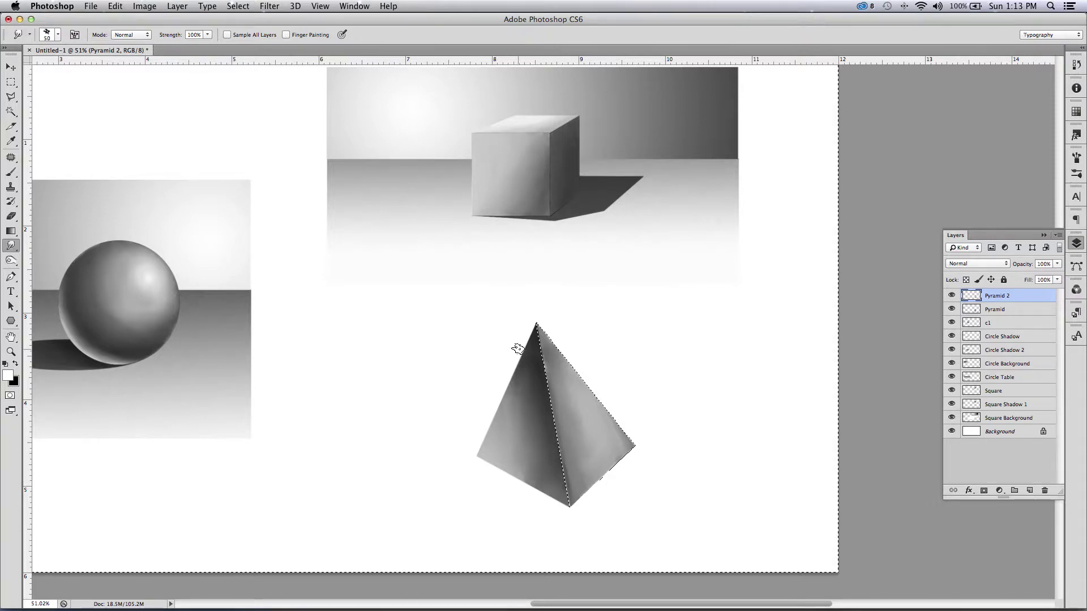
- Try smudging the first face along the central edge on the Pyramid layer, and undo the smudge strokes
click(995, 309)
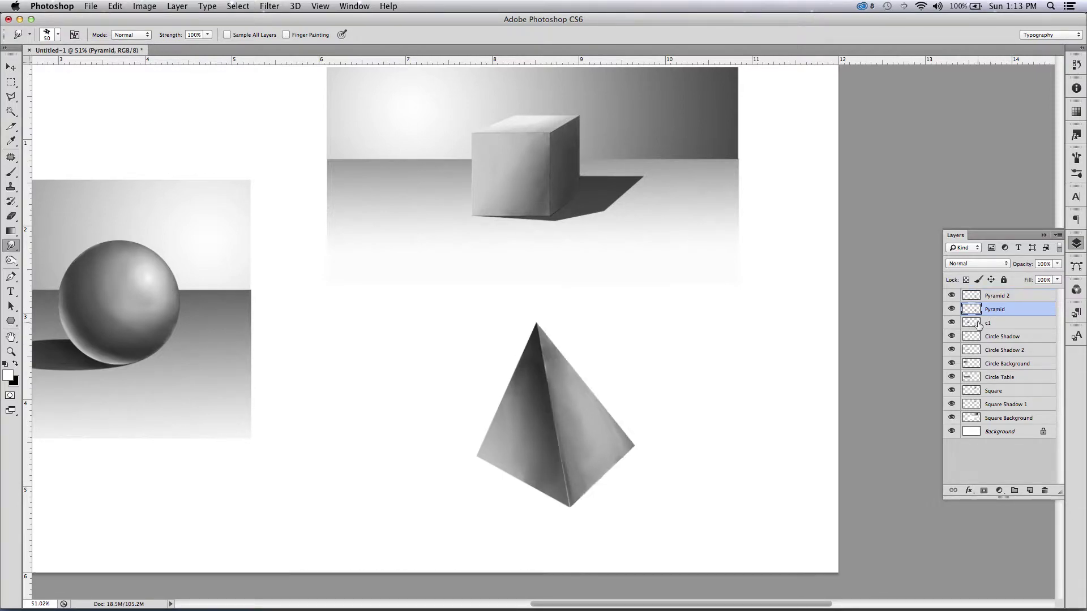
mouse_move(549, 435)
mouse_down()
mouse_move(538, 364)
mouse_move(546, 413)
mouse_up()
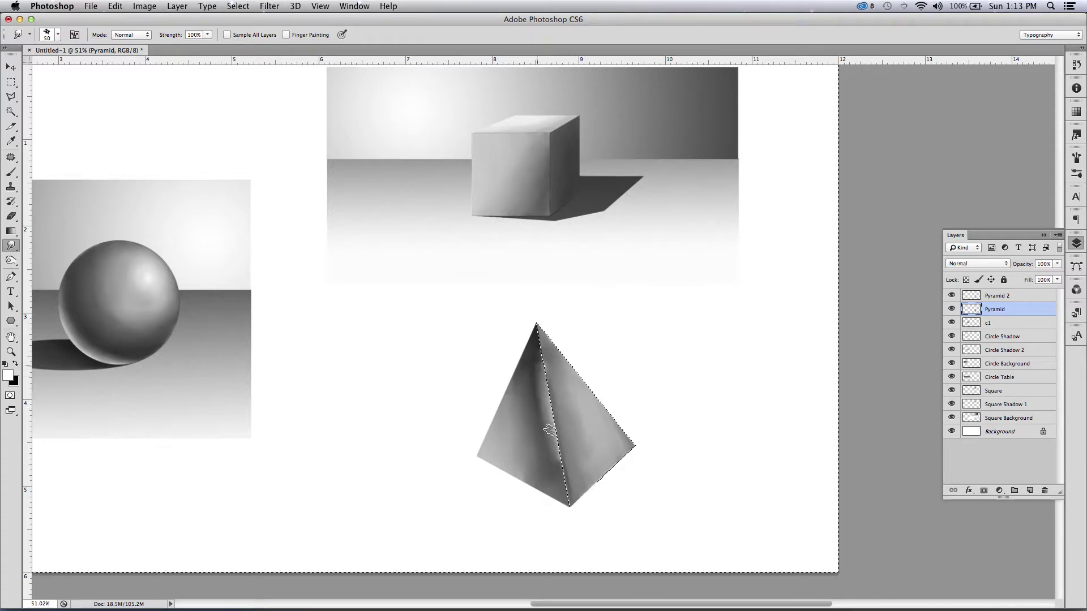
key(super+z)
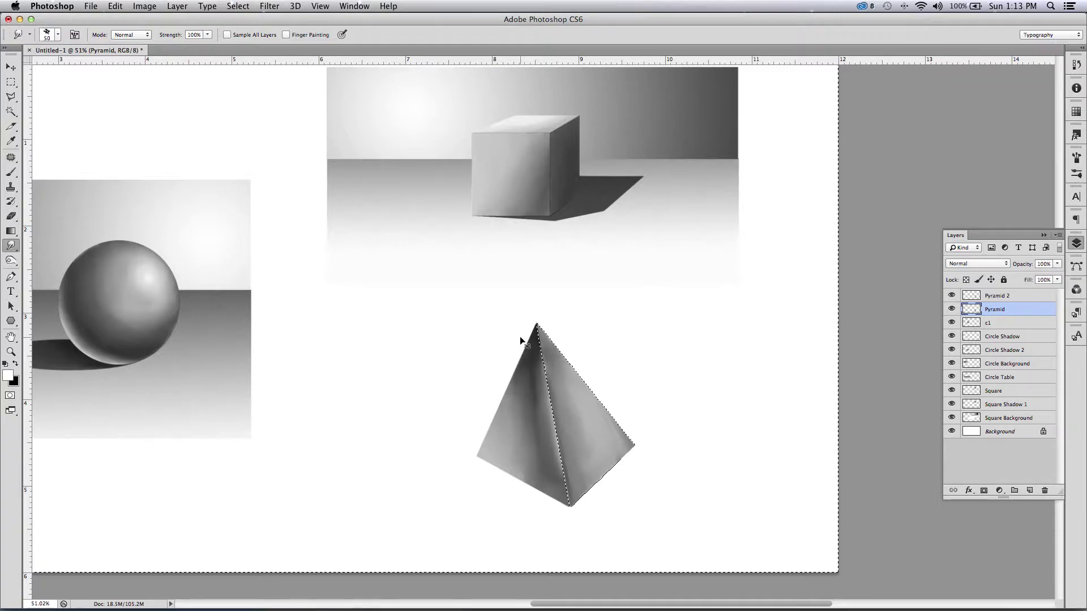
key(alt+super+z)
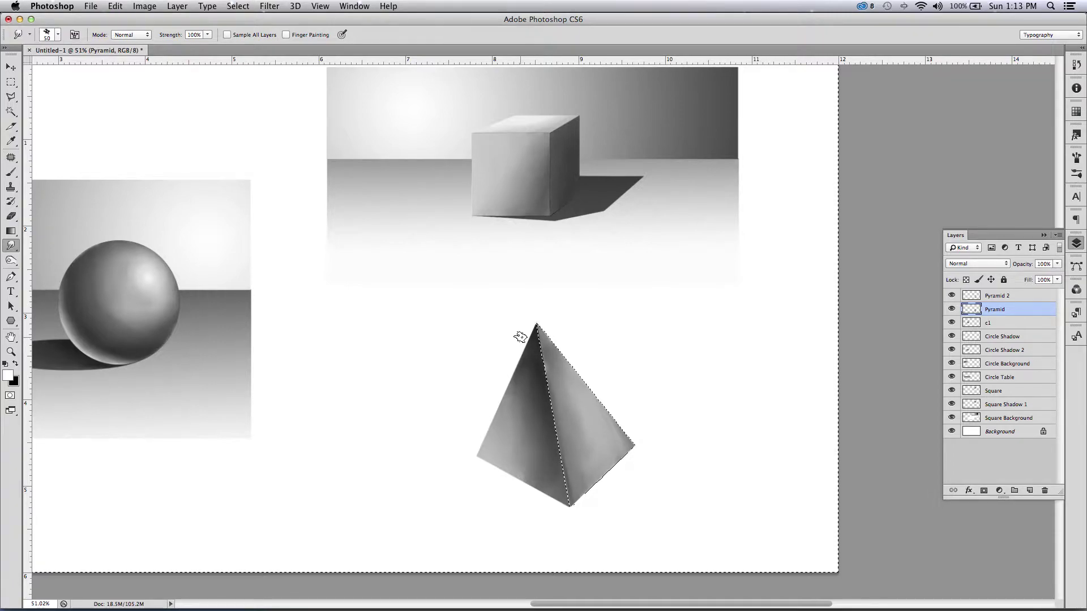
- Clear the selection and distort the Pyramid and Pyramid 2 layers together, shortening the shape and shifting its base to the left
key(super+d)
shift+click(985, 295)
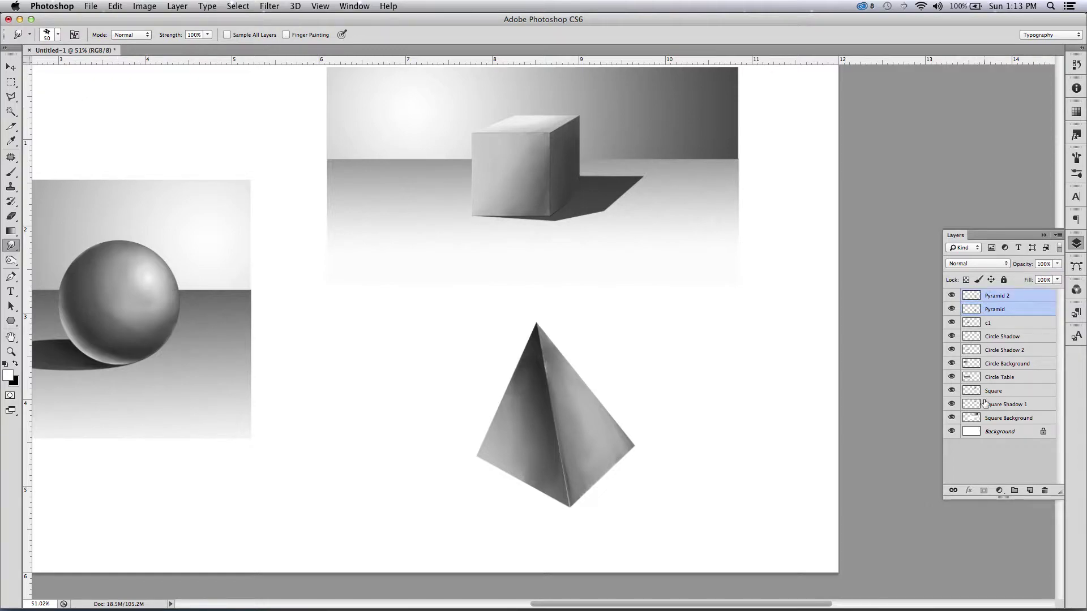
click(115, 7)
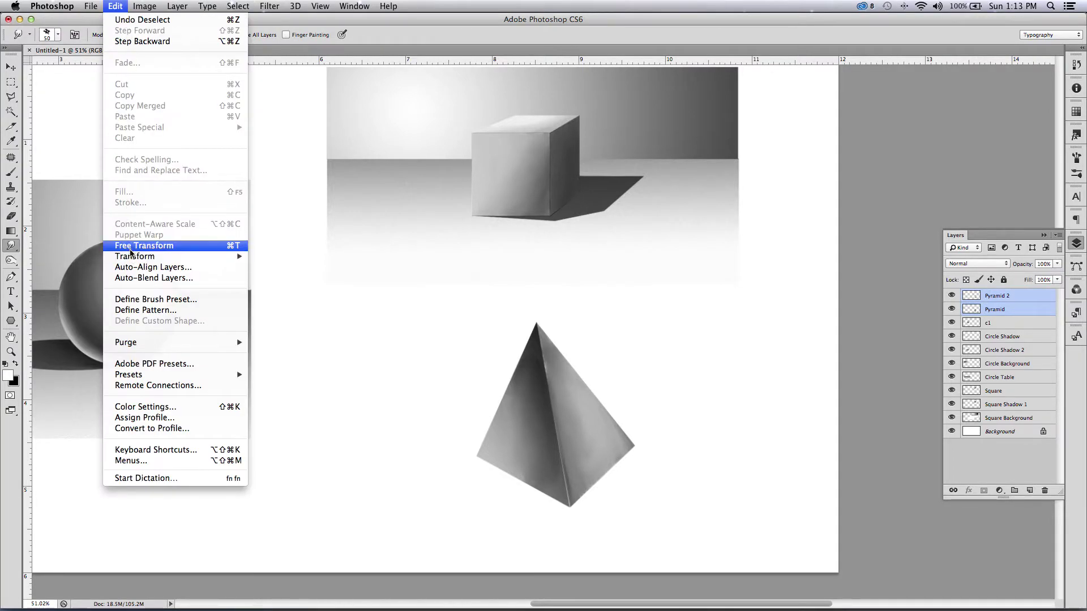
click(294, 310)
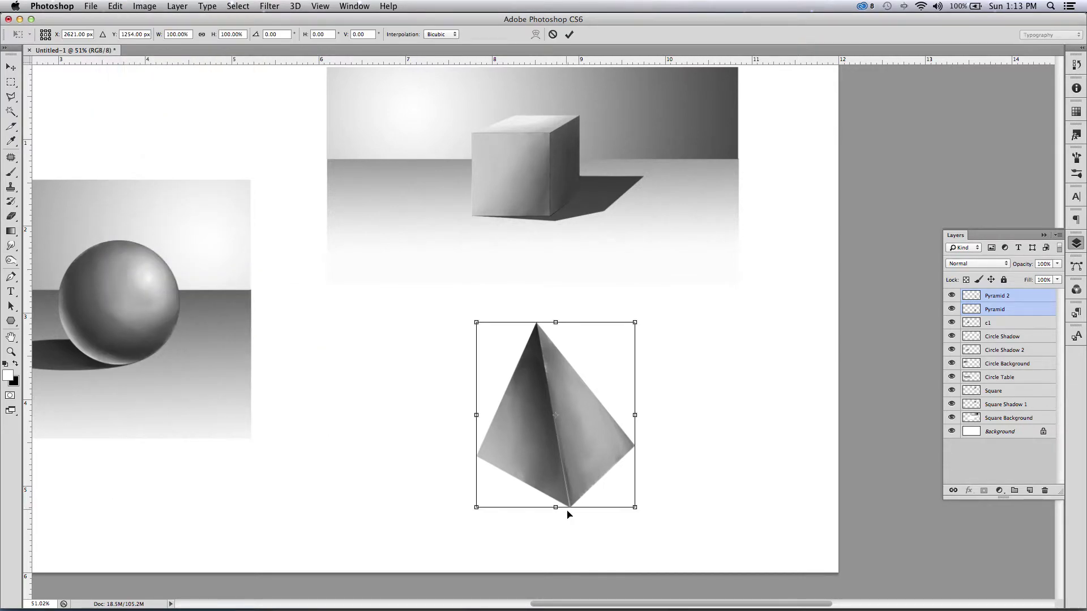
drag(554, 508, 539, 496)
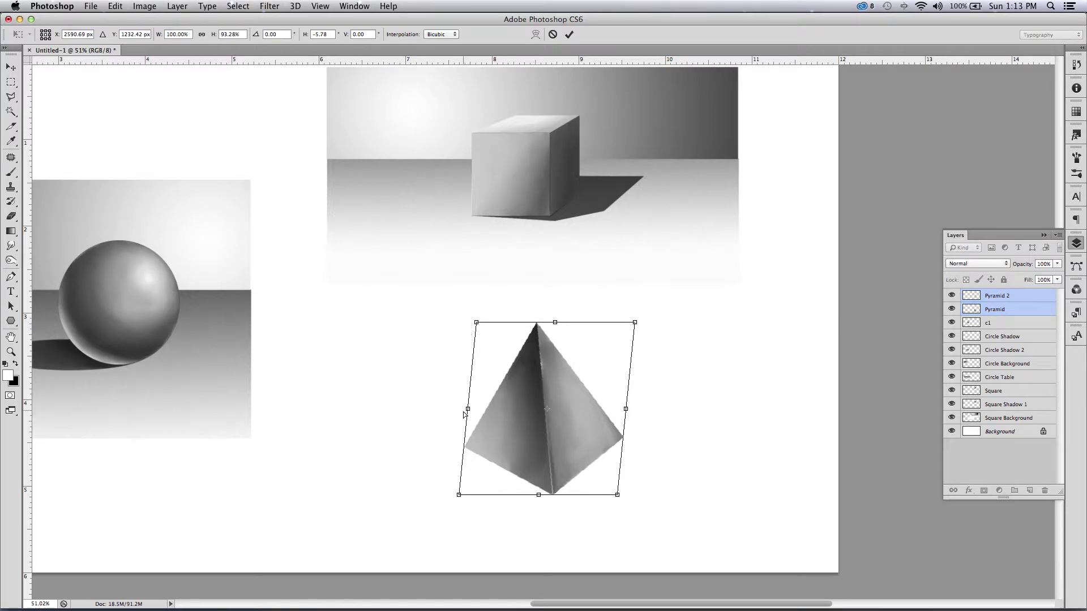
key(Return)
key(r)
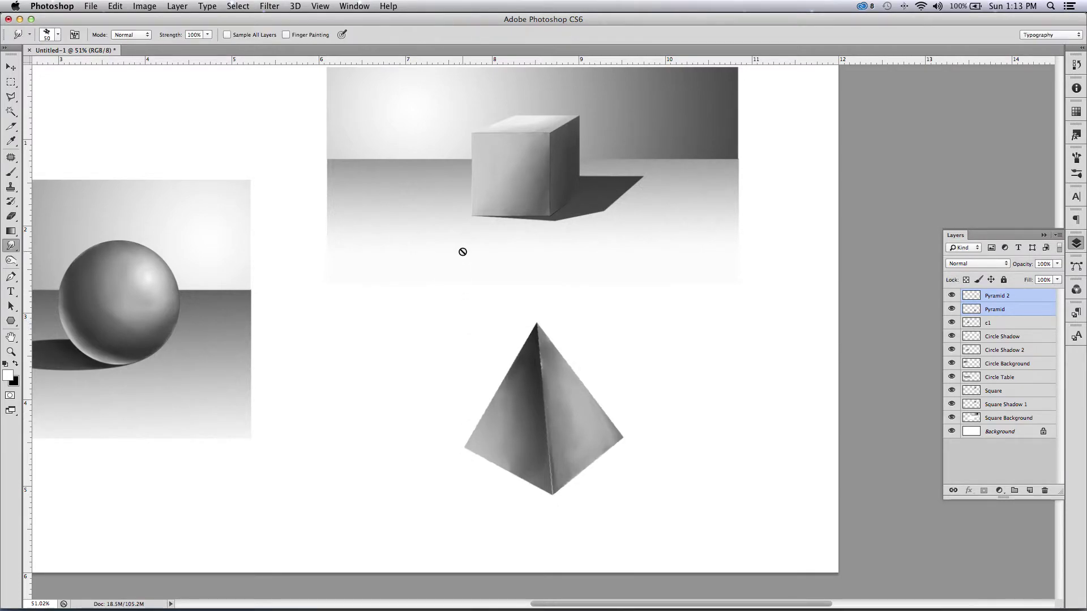
- Shift the pyramid slightly down and left, duplicate both its layers, and place the copies to the right of the original
click(11, 68)
drag(524, 388, 514, 407)
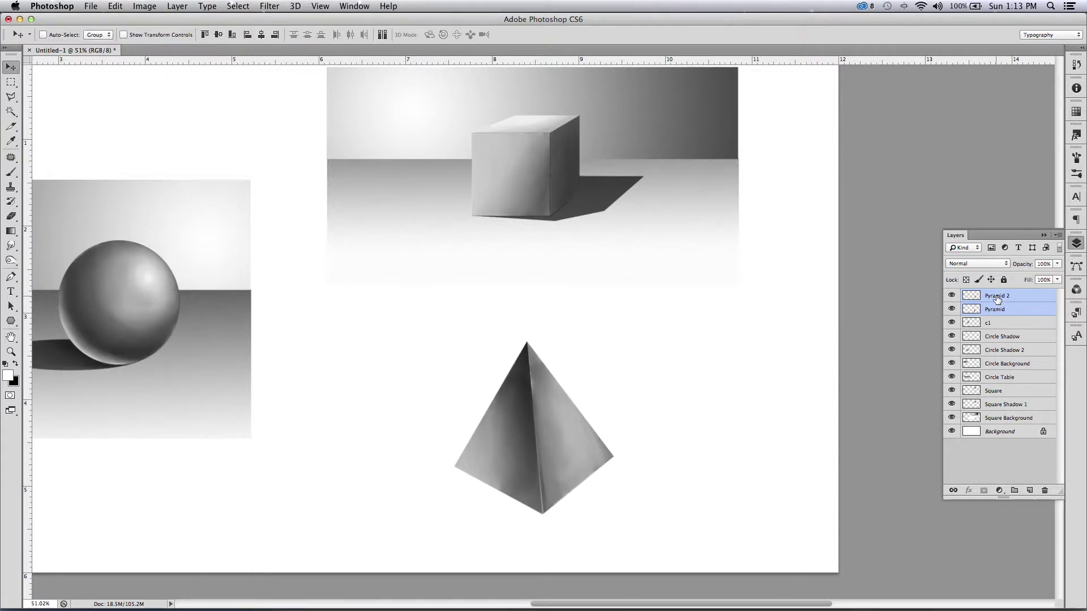
drag(1037, 466, 1029, 490)
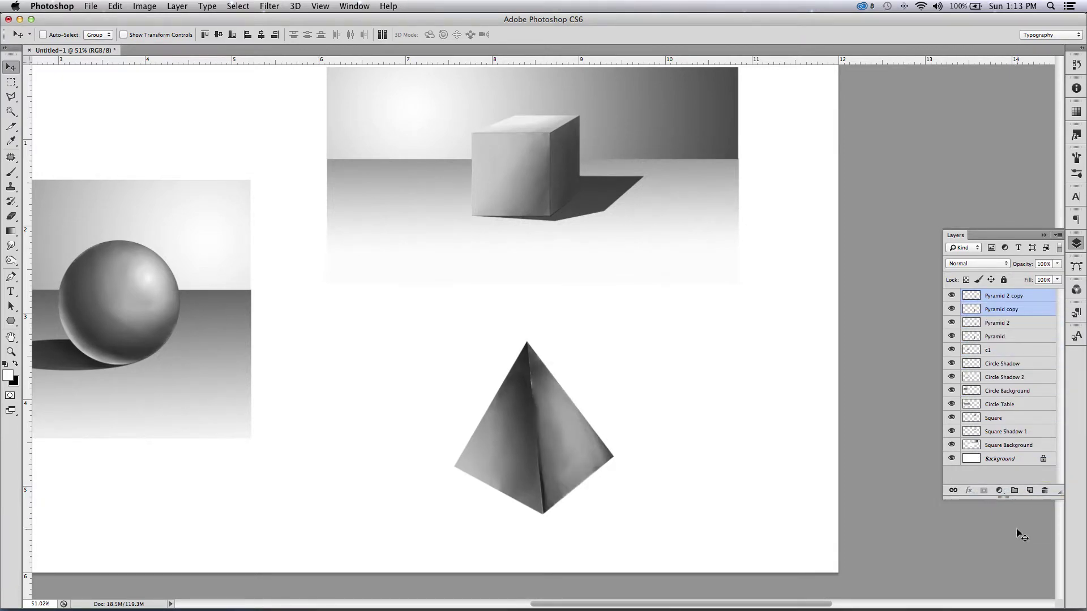
drag(507, 401, 673, 364)
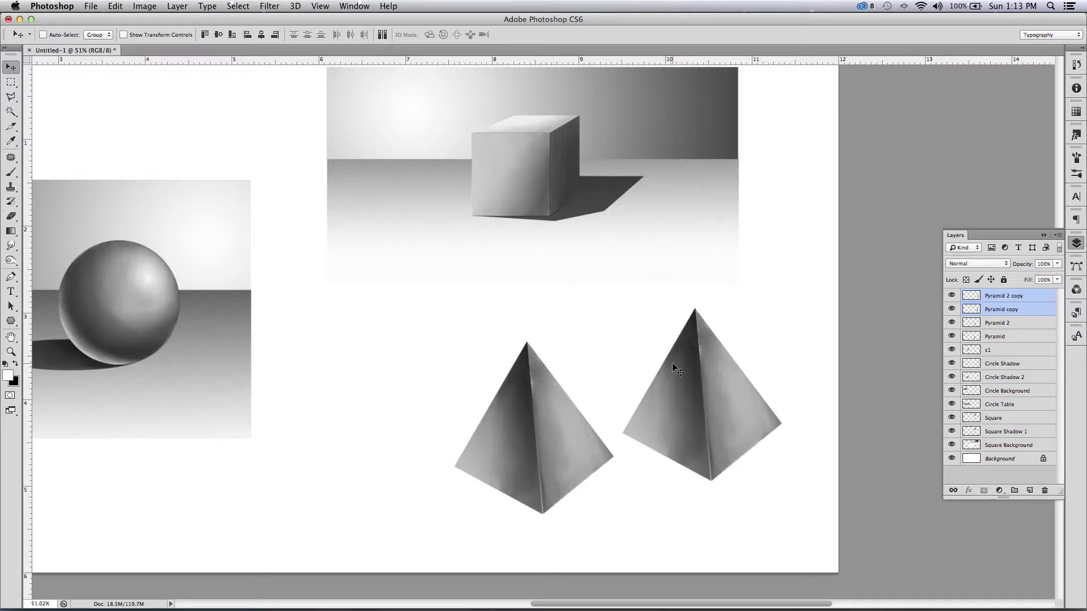
- Merge the Pyramid 2 copy and Pyramid copy layers into one layer
key(super+e)
click(952, 295)
click(952, 295)
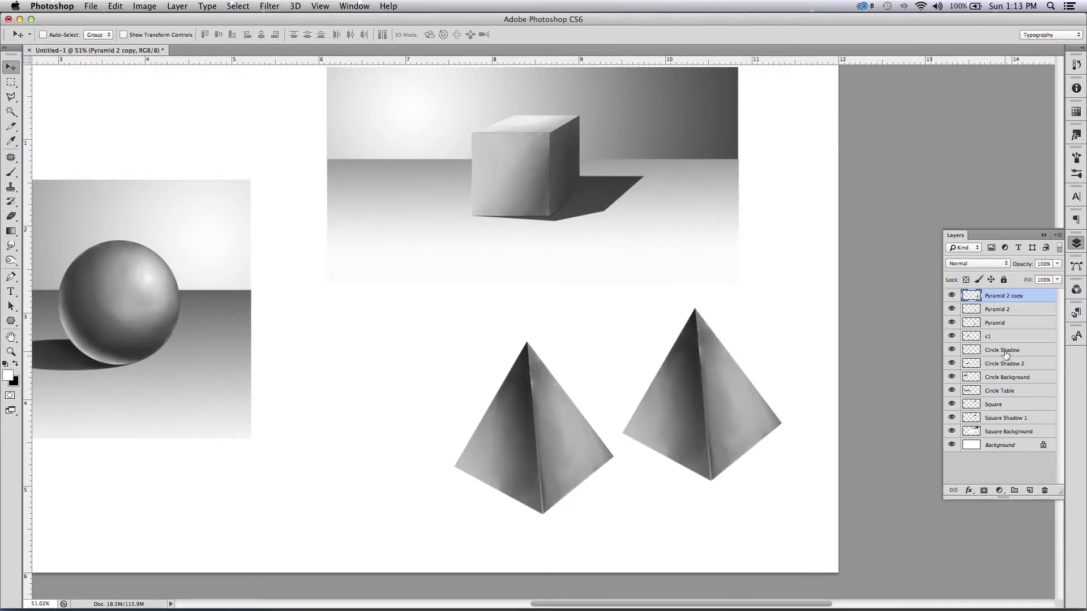
- Select the whole outline of the copied pyramid with the Polygonal Lasso, corner by corner
click(10, 96)
click(623, 432)
click(695, 309)
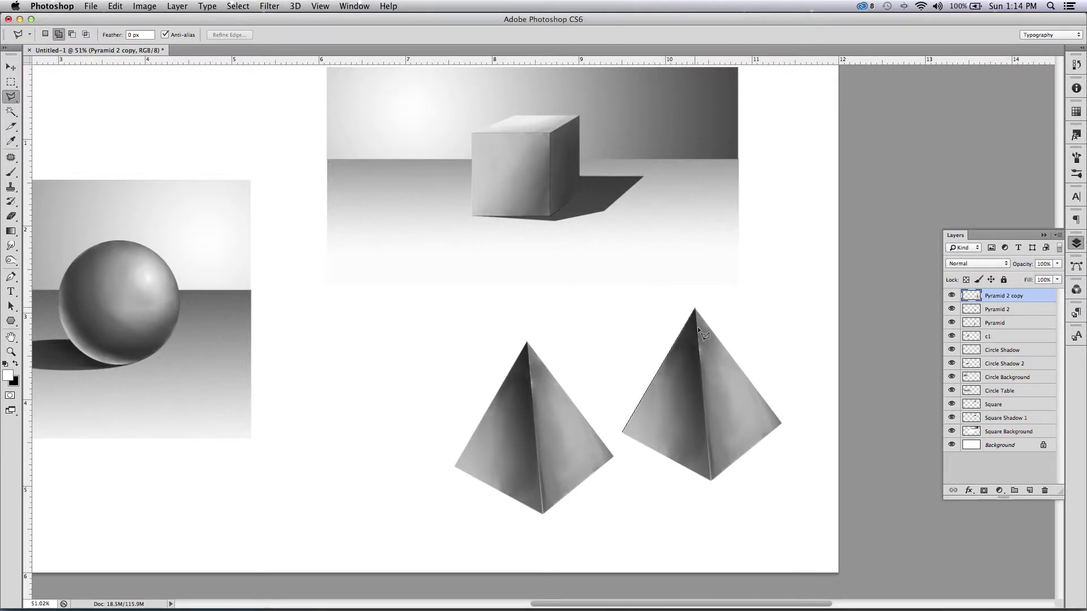
click(782, 425)
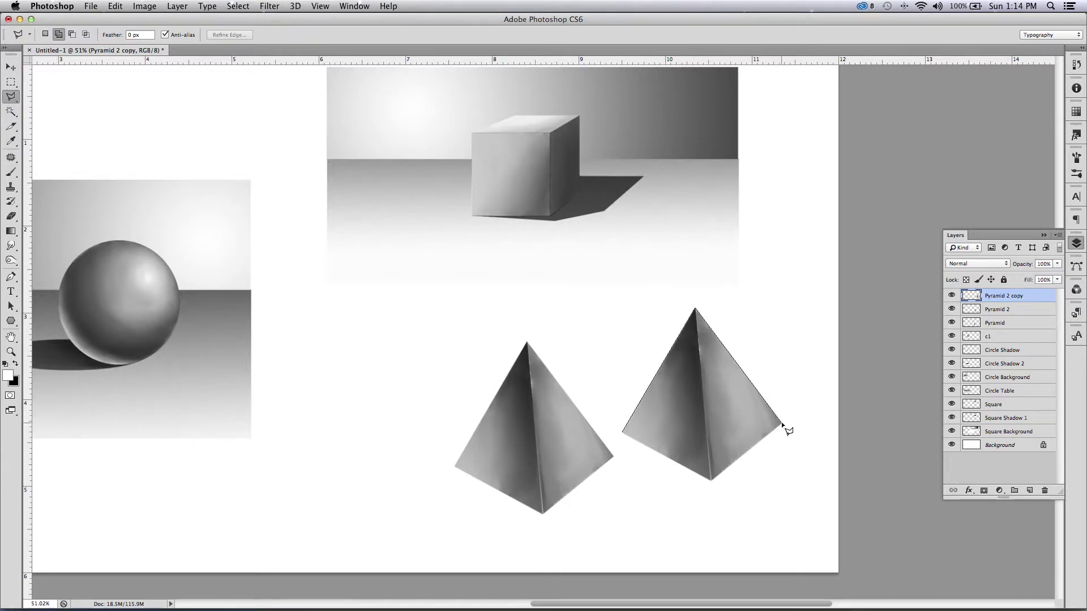
click(712, 480)
click(624, 436)
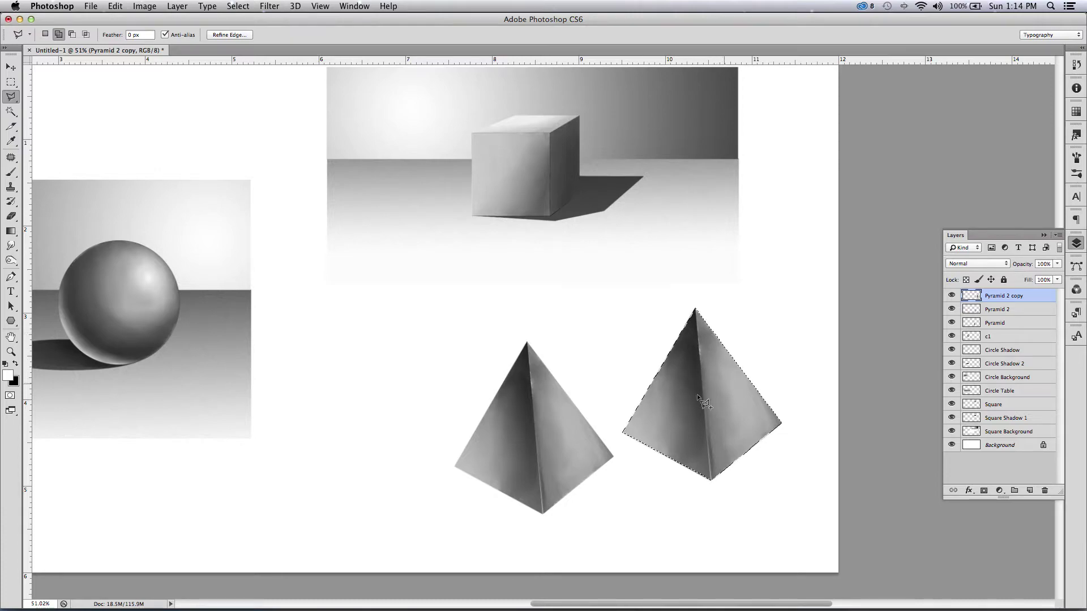
- Paint the selected pyramid copy solid black with the brush at 100% opacity, and clear the selection
click(11, 172)
click(16, 364)
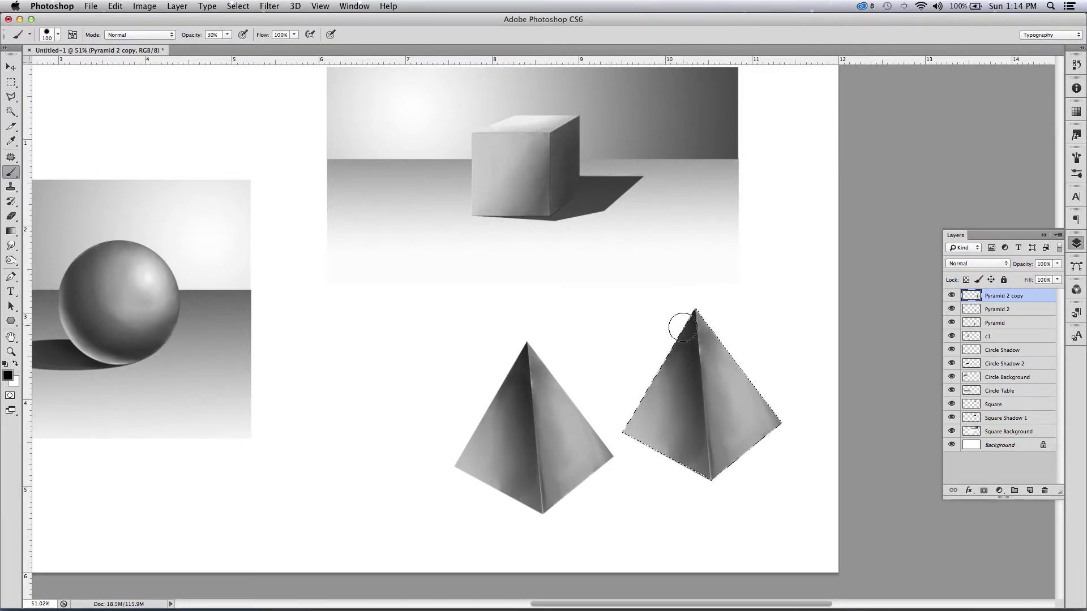
mouse_move(631, 439)
mouse_down()
mouse_move(699, 315)
mouse_move(678, 331)
mouse_up()
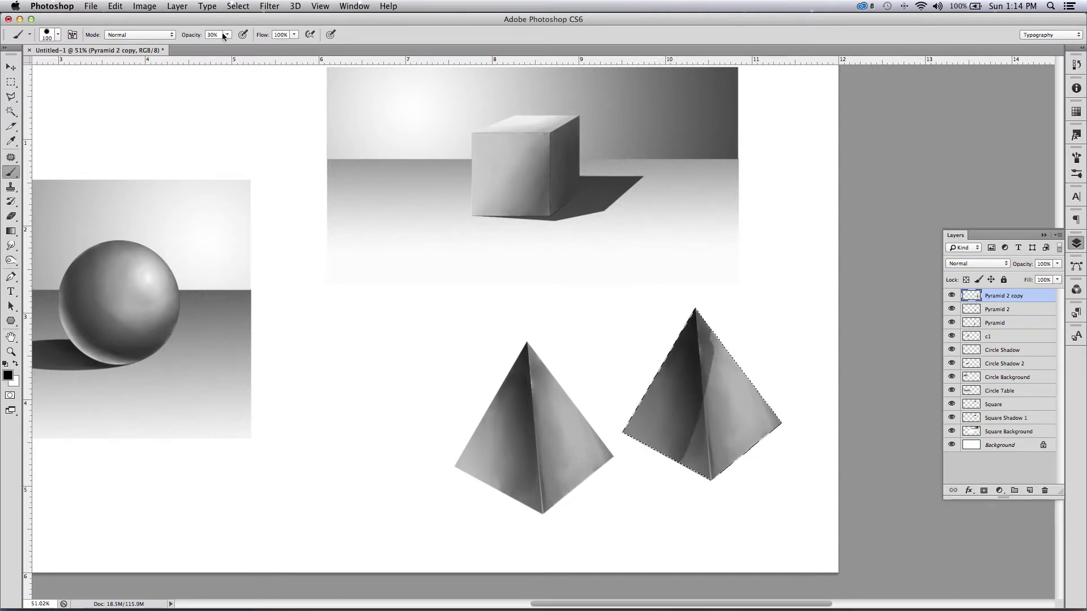
drag(227, 35, 267, 47)
mouse_move(672, 296)
mouse_down()
mouse_move(645, 433)
mouse_move(655, 388)
mouse_move(676, 375)
mouse_move(702, 317)
mouse_move(761, 464)
mouse_move(783, 421)
mouse_move(653, 386)
mouse_move(671, 358)
mouse_up()
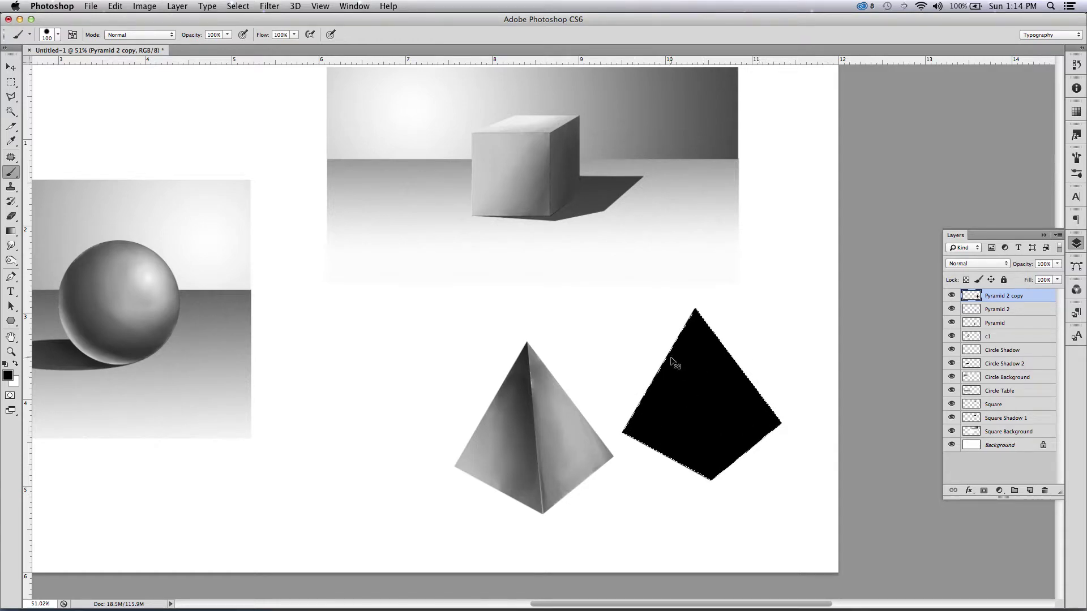
key(super+d)
- Distort the black silhouette into a flattened, right-slanting shadow and place its lowest corner at the pyramid's front base corner
click(115, 6)
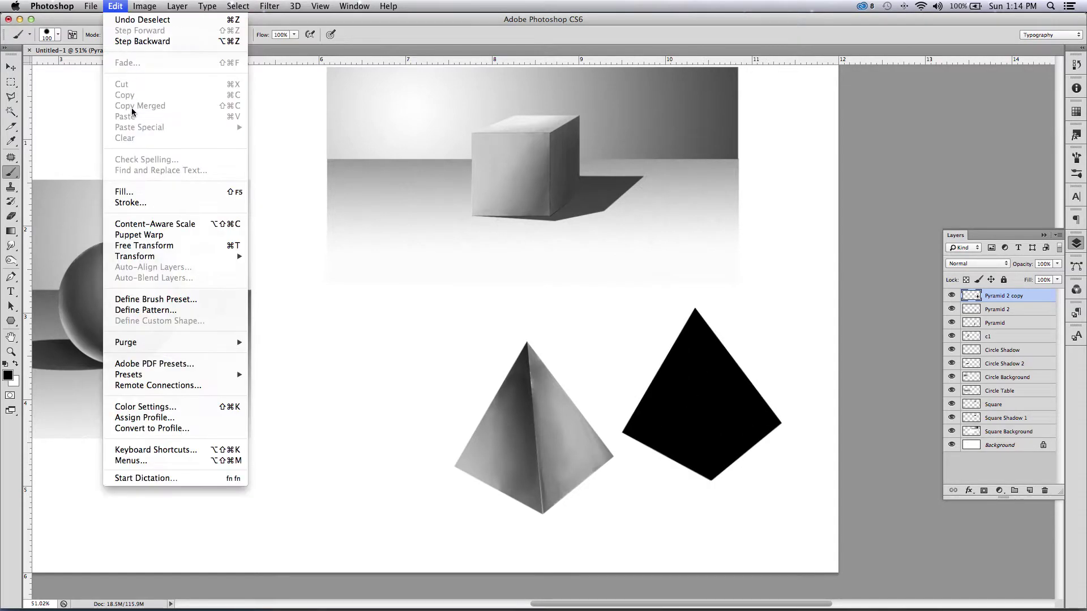
mouse_move(221, 262)
click(317, 299)
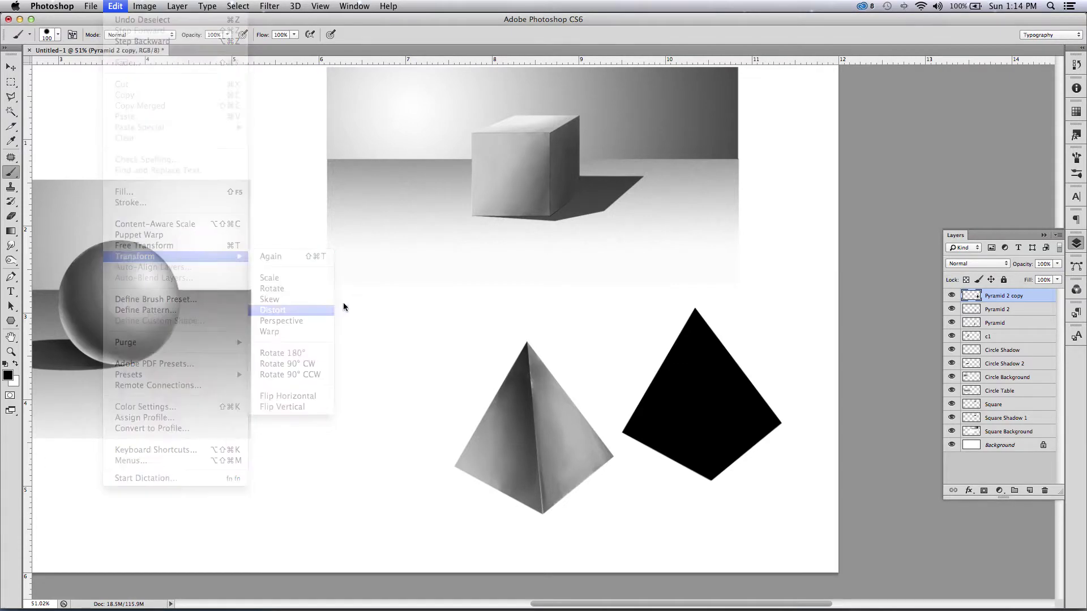
drag(703, 311, 865, 433)
drag(723, 465, 563, 463)
drag(538, 499, 533, 512)
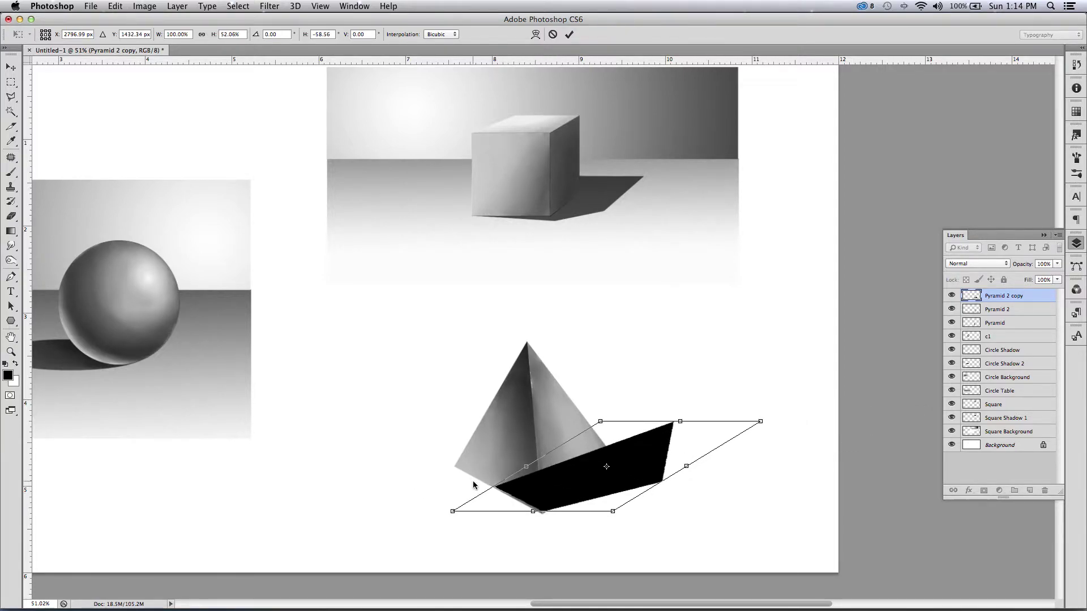
- Reshape and turn the black silhouette so it lies diagonally from the pyramid's left base corner towards the upper right
drag(526, 468, 494, 454)
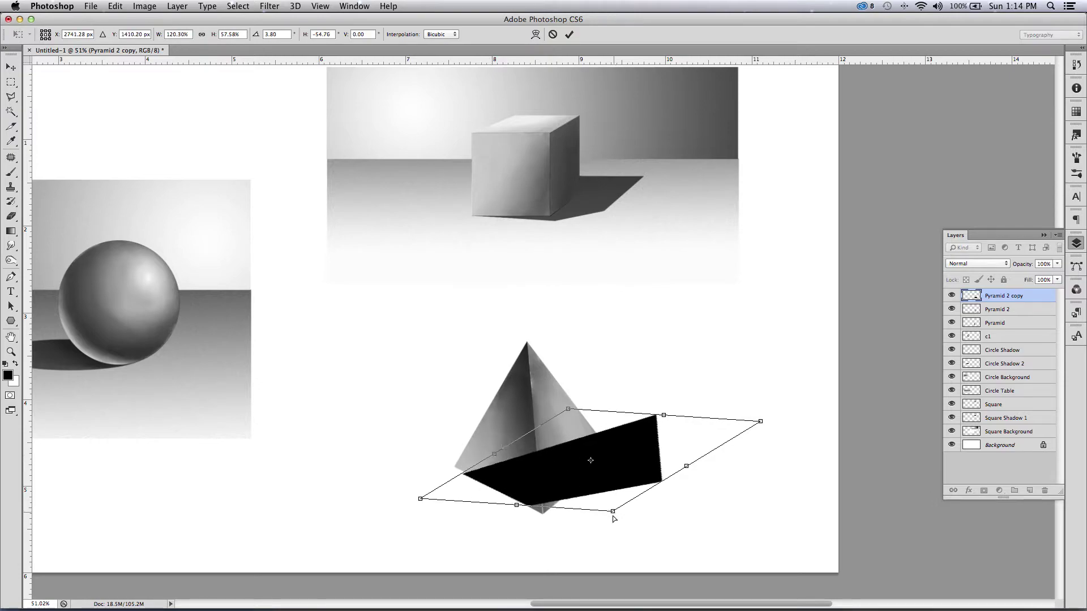
drag(615, 517, 601, 518)
drag(426, 490, 418, 486)
drag(675, 468, 694, 418)
drag(555, 493, 525, 524)
drag(521, 453, 591, 400)
drag(652, 464, 567, 509)
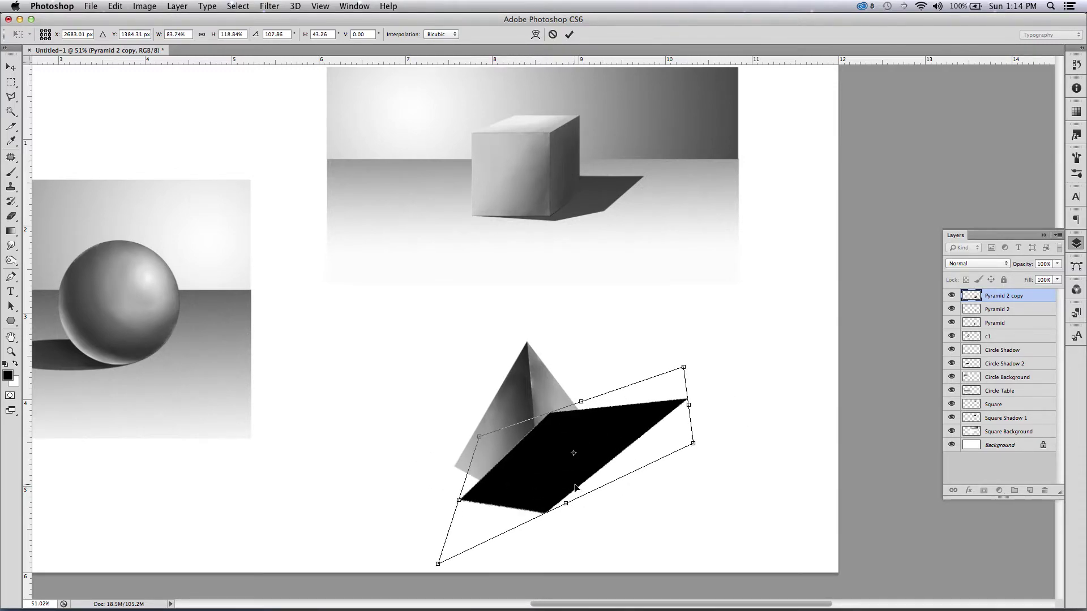
- Adjust the shadow's distortion corners and position to bring its left and front corners near those of the pyramid's base
drag(465, 500, 472, 470)
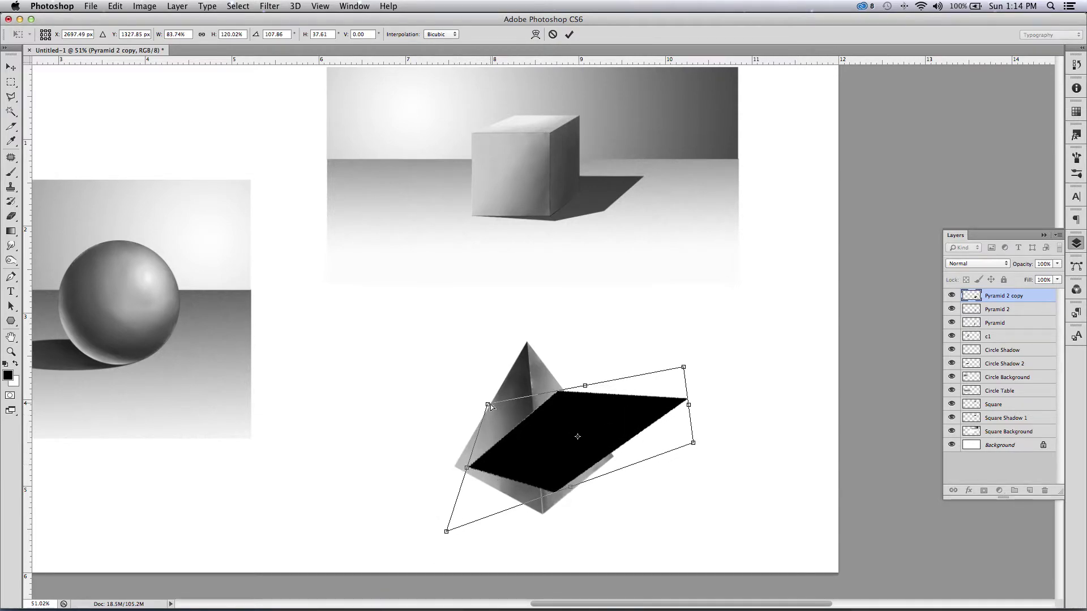
drag(484, 408, 474, 417)
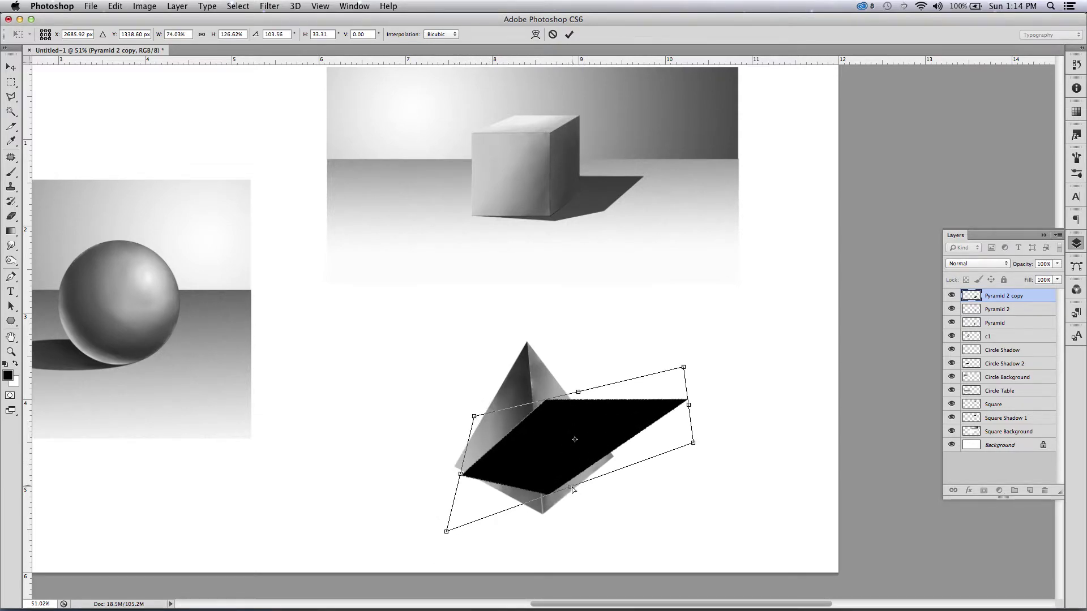
drag(572, 486, 592, 491)
drag(494, 414, 462, 414)
drag(467, 535, 470, 519)
drag(575, 444, 597, 444)
drag(439, 440, 442, 400)
drag(585, 507, 554, 511)
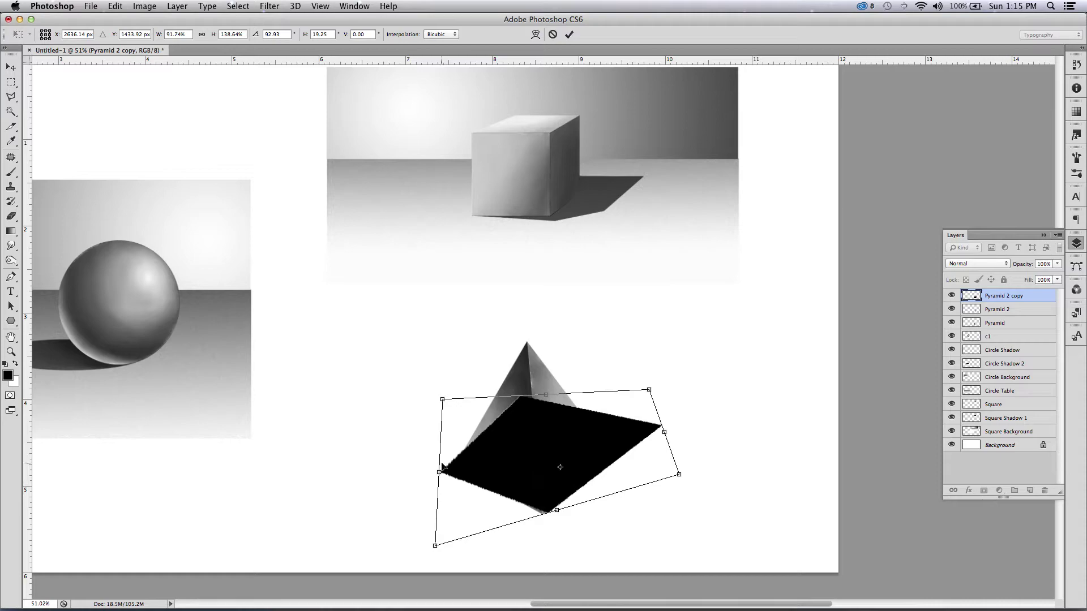
- Align the shadow's left and front corners with the pyramid's base, apply the distortion, and move its layer below Pyramid
drag(445, 400, 471, 399)
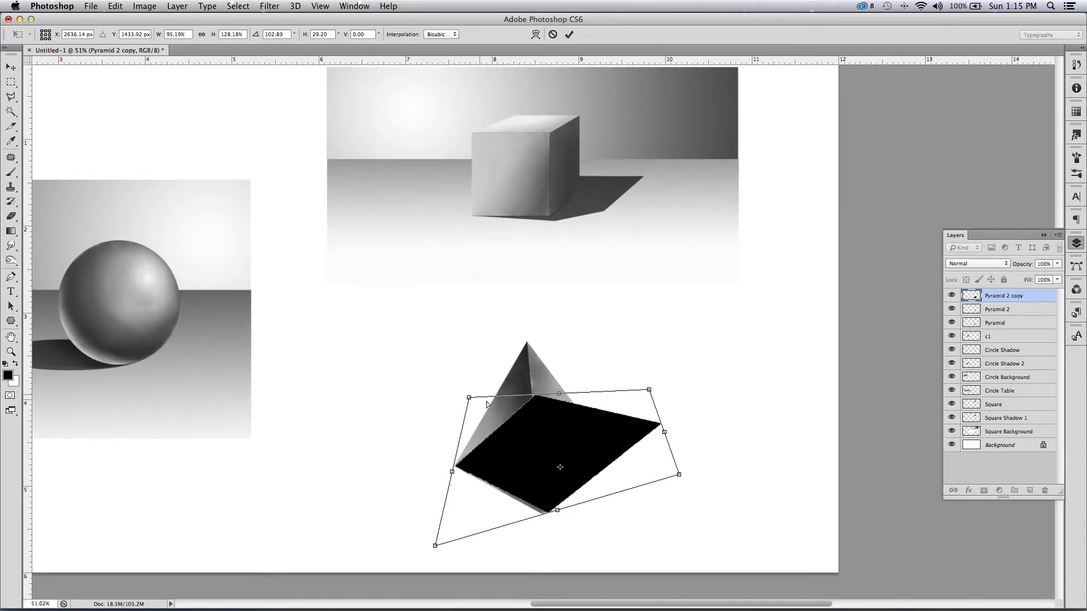
drag(557, 512, 558, 511)
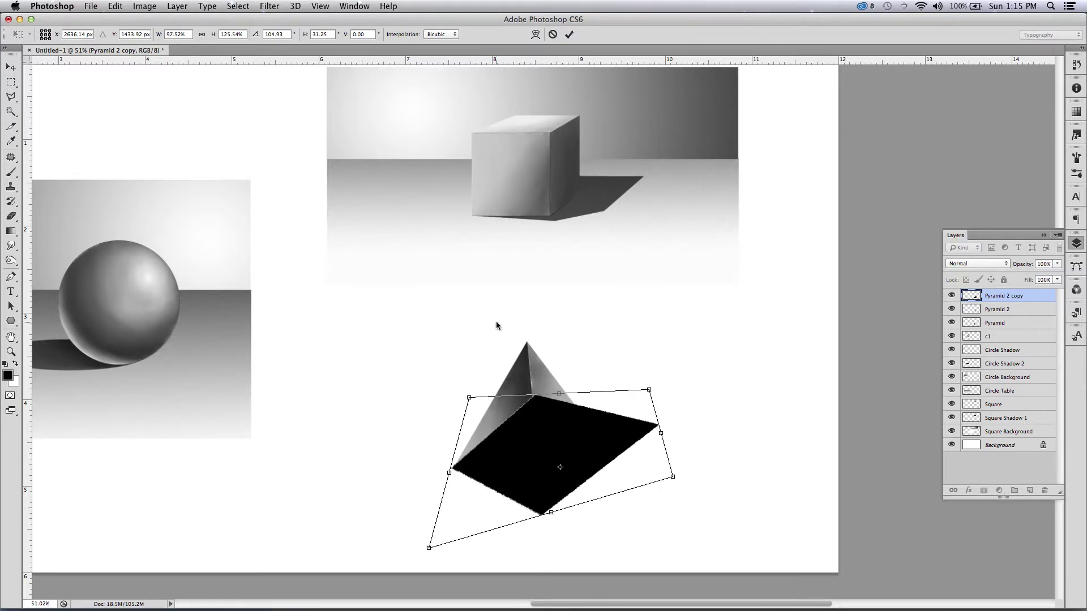
drag(469, 398, 475, 398)
key(Return)
key(b)
drag(988, 296, 991, 330)
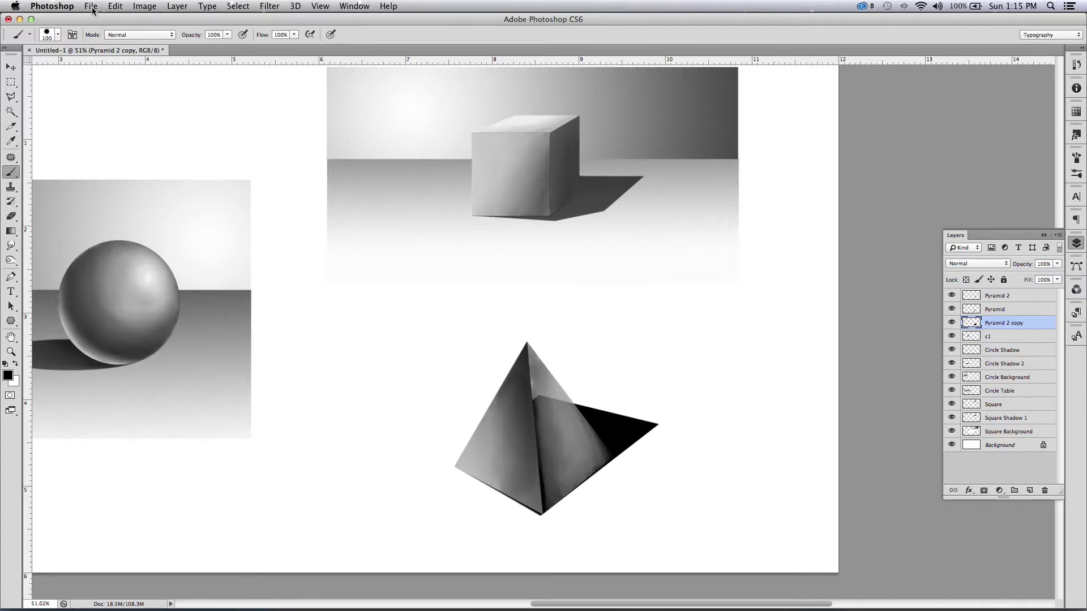
- Distort the shadow again, stretching its tip farther right and tucking its left edge behind the pyramid's base
click(115, 7)
mouse_move(134, 259)
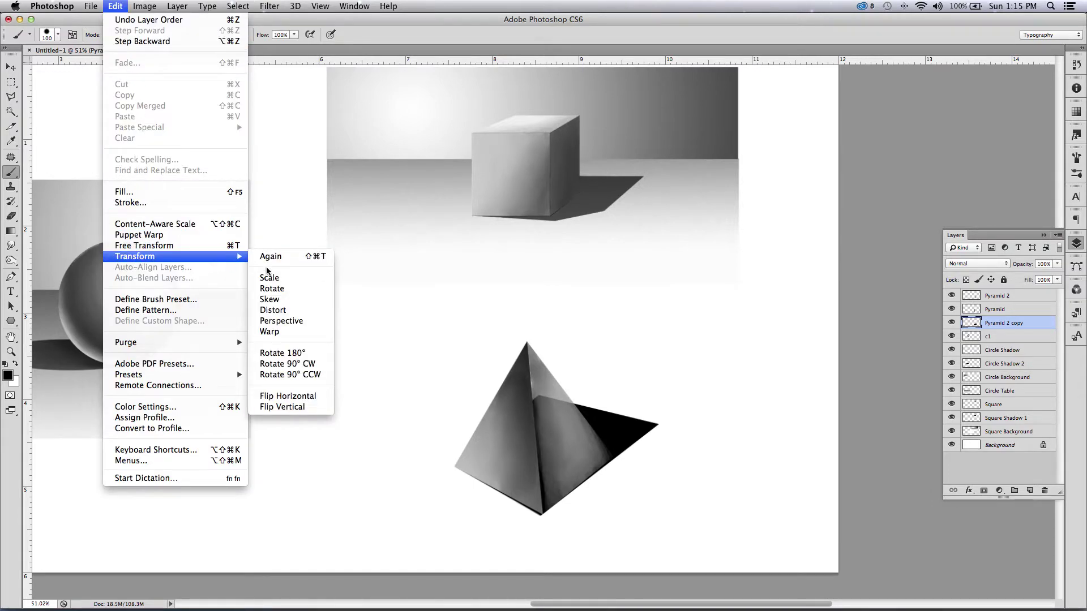
click(269, 312)
drag(659, 456, 702, 469)
drag(578, 525, 562, 518)
drag(578, 402, 603, 416)
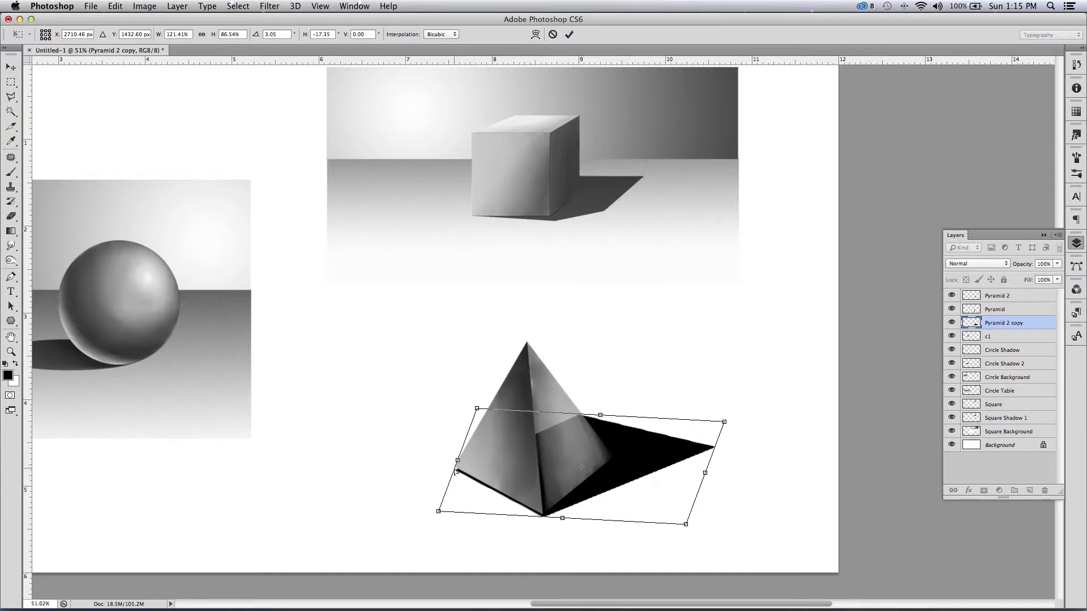
drag(459, 459, 464, 452)
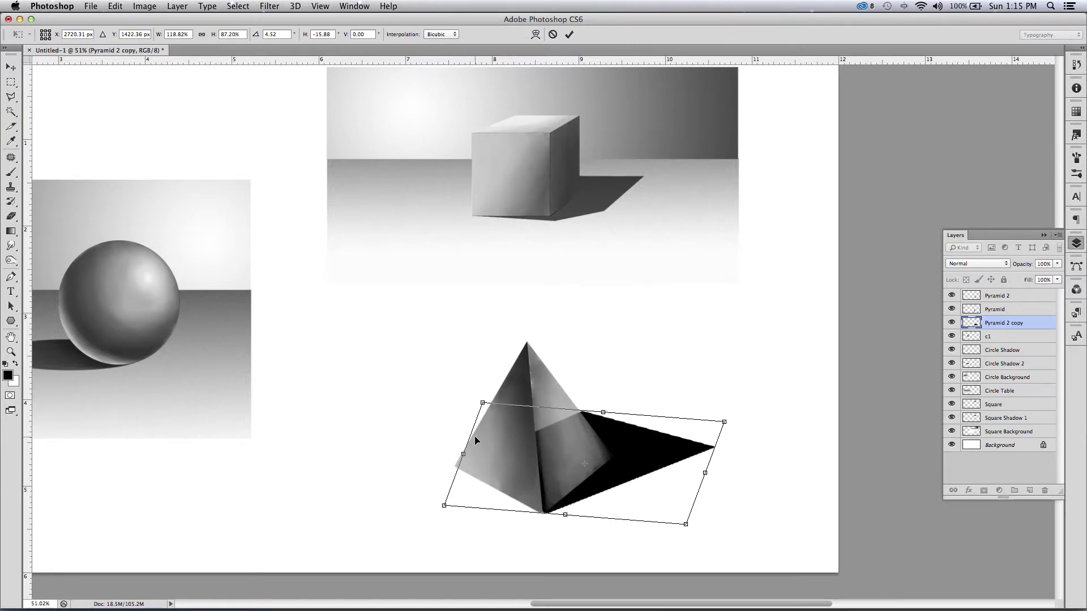
key(Return)
key(b)
- Lasso the area covering the pyramid, delete the shadow inside it from the Pyramid 2 copy layer, and clear the selection
key(l)
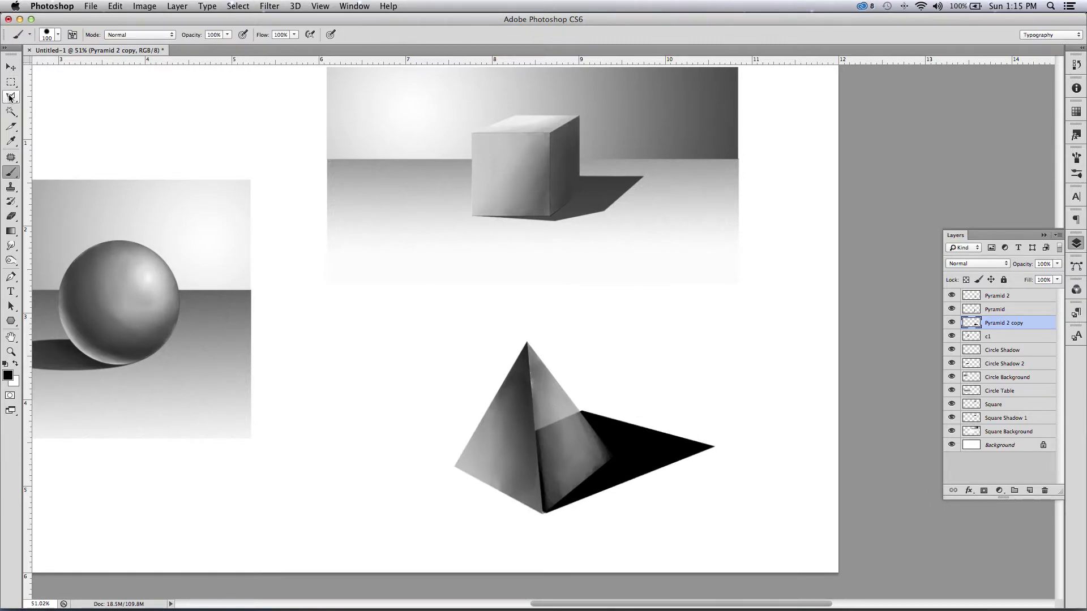
click(526, 343)
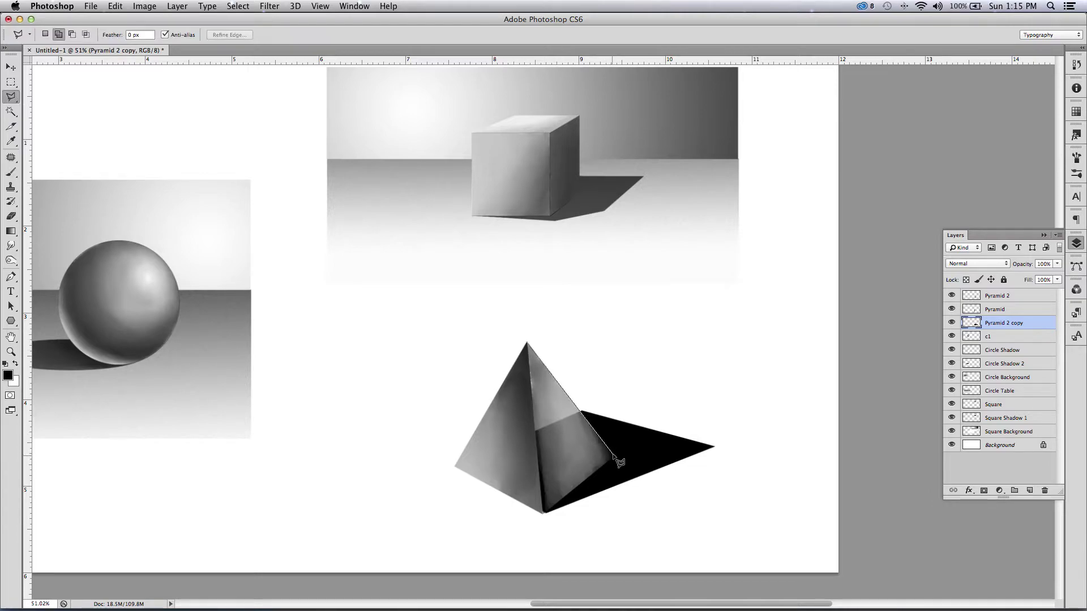
click(614, 457)
click(544, 515)
click(446, 499)
click(413, 443)
click(470, 362)
click(518, 343)
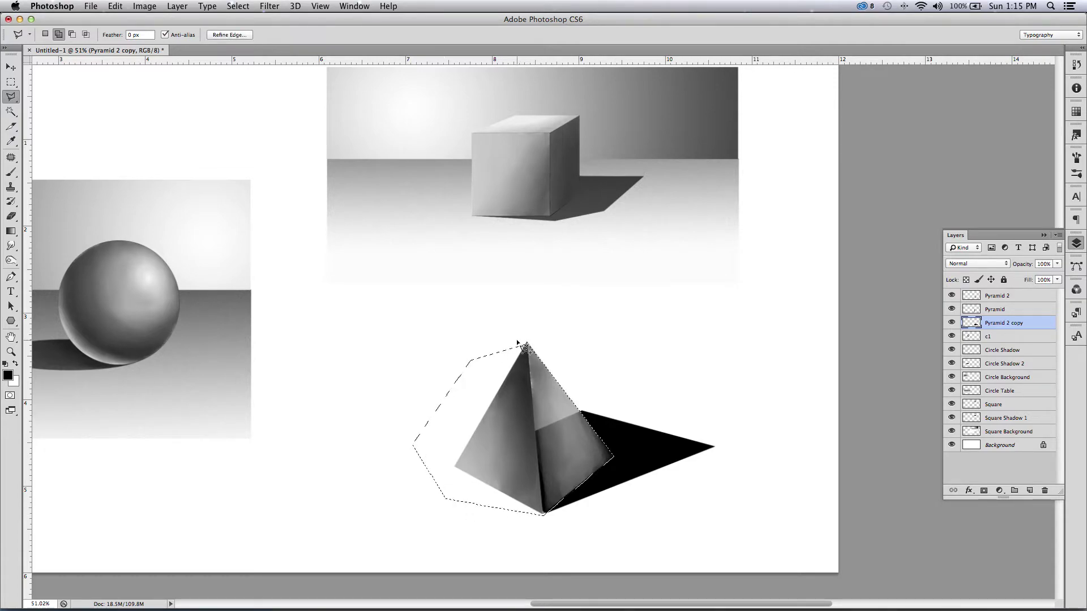
key(Delete)
key(ctrl+d)
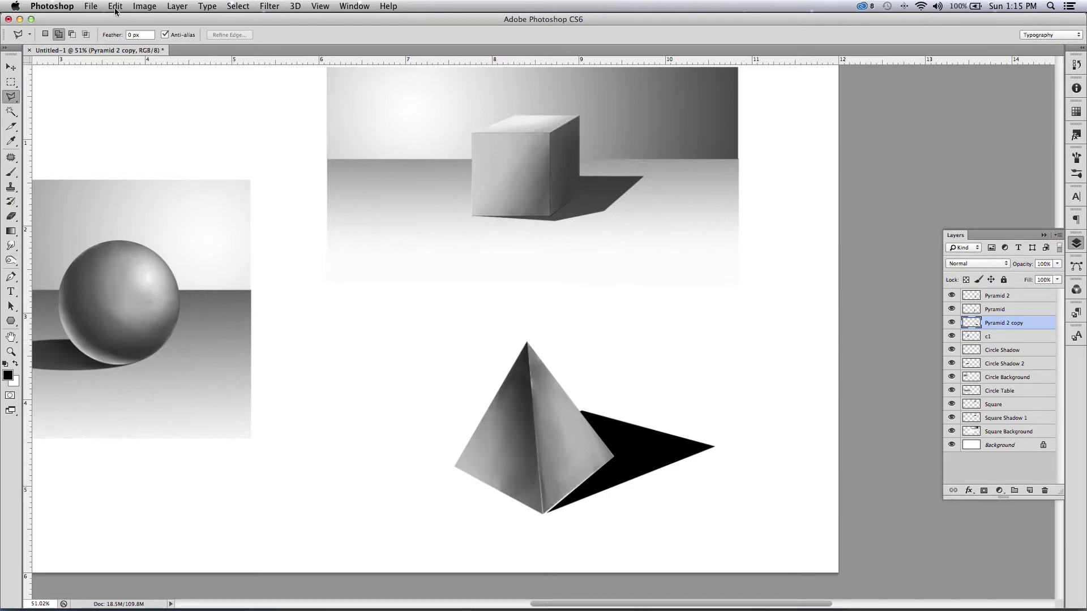
click(143, 10)
mouse_move(120, 11)
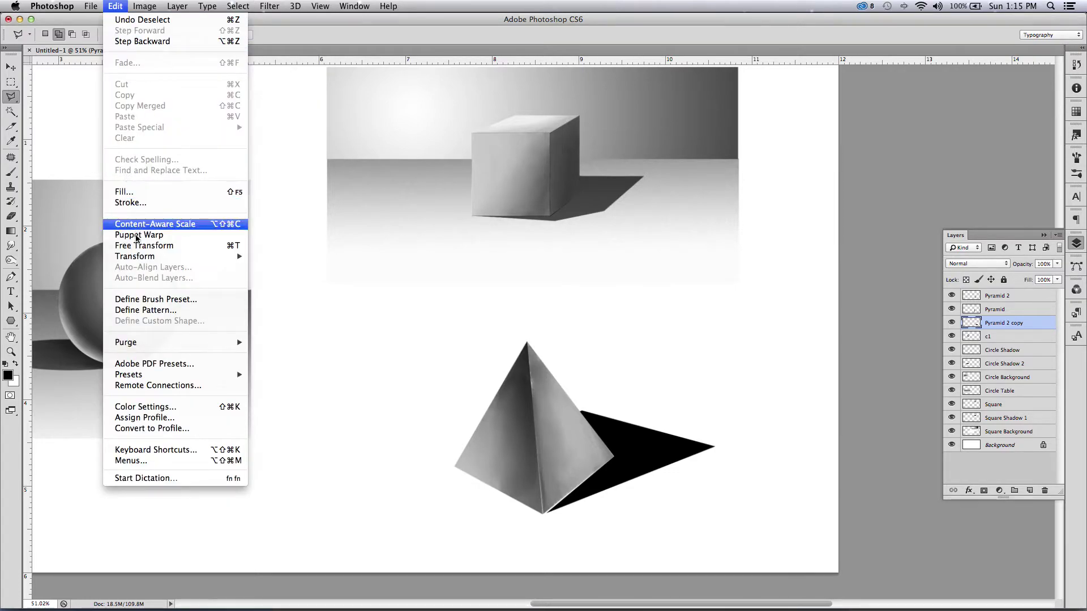
click(338, 239)
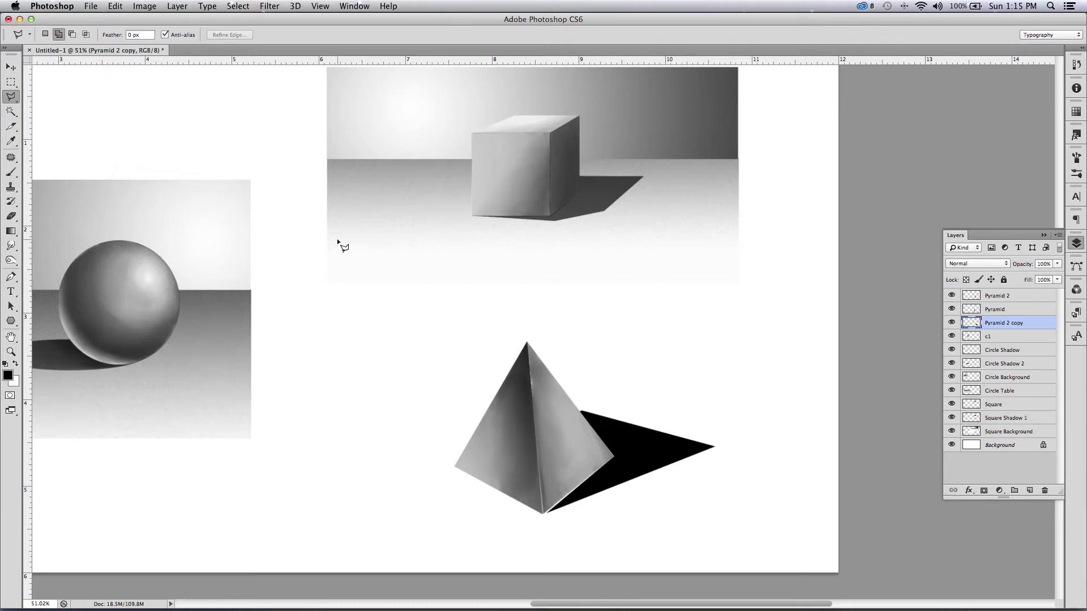
- Lasso a strip along the shadow's upper edge, delete it to straighten the edge, and clear the selection
click(719, 447)
click(565, 411)
click(576, 387)
click(657, 386)
click(728, 429)
double_click(725, 445)
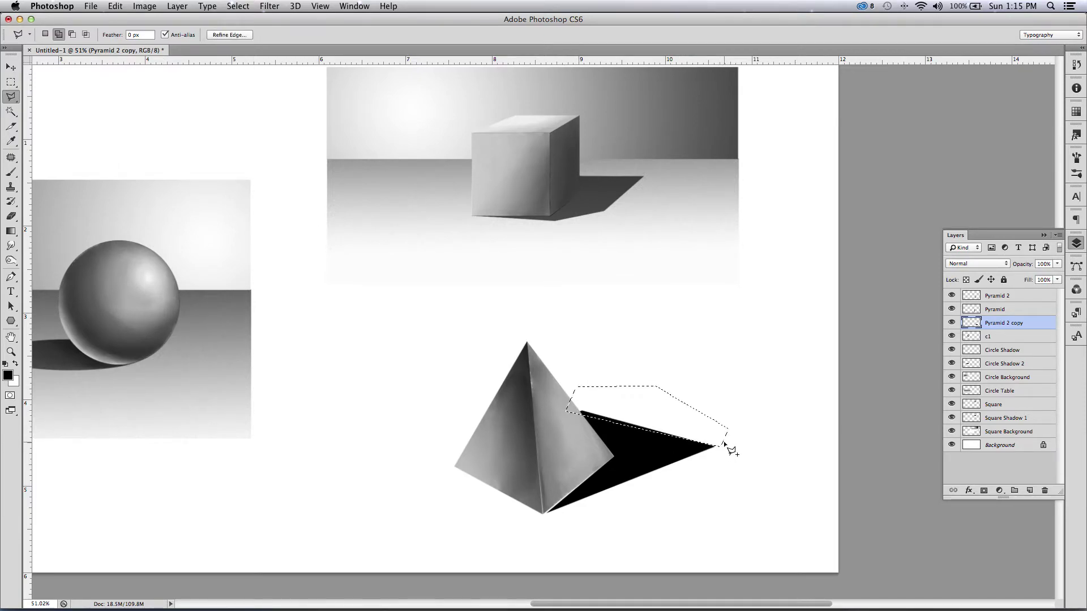
key(super+d)
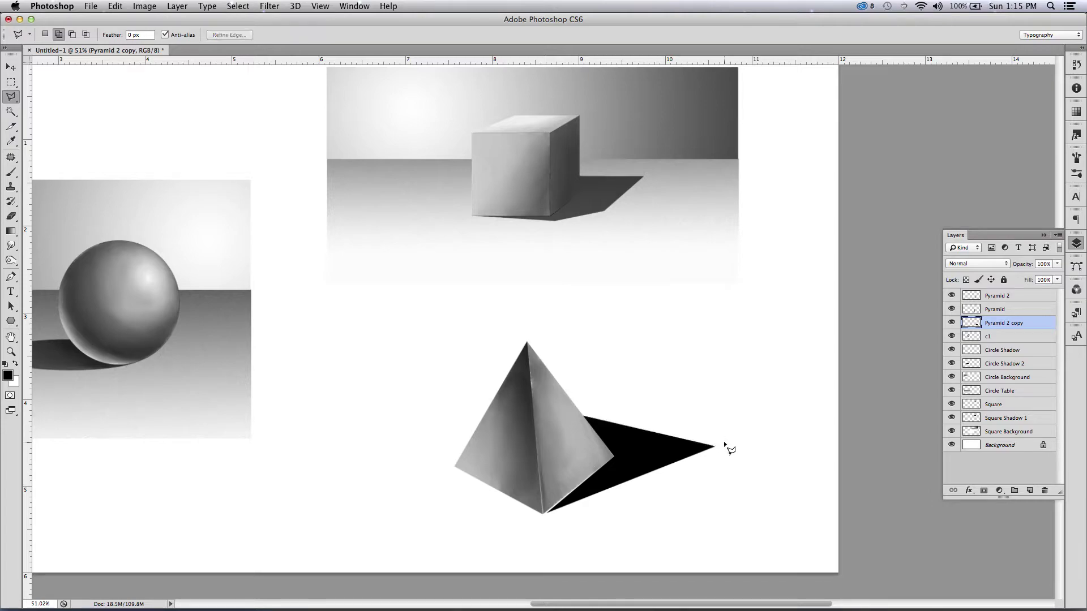
- Lower the opacity of the Pyramid 2 copy shadow layer to 39%
click(1057, 264)
drag(1044, 276, 1029, 270)
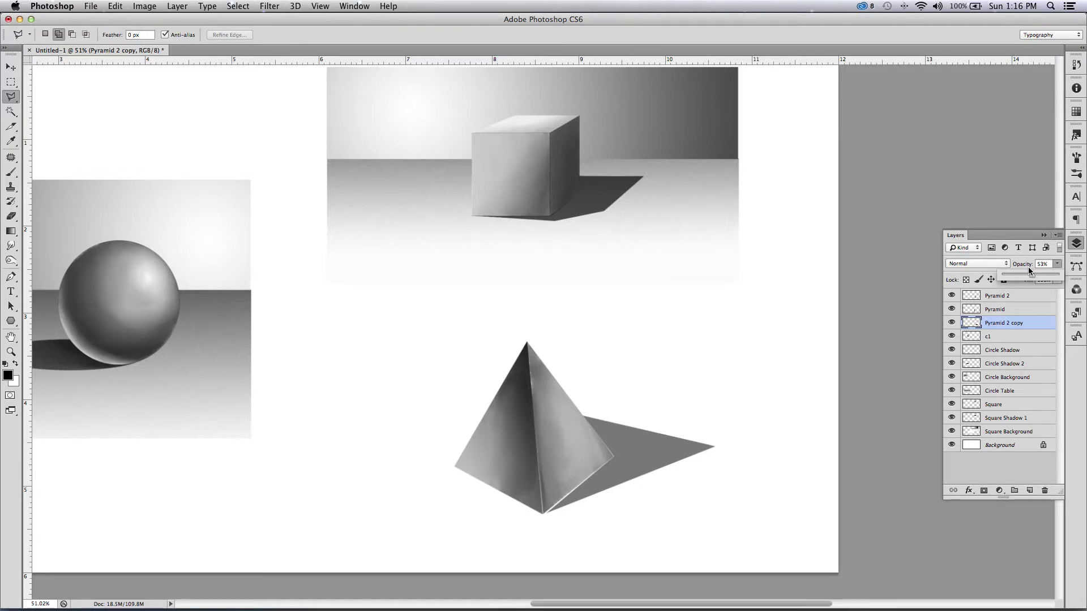
drag(1027, 276, 1016, 379)
drag(1000, 328, 1000, 328)
- Flip the Pyramid 2 copy shadow horizontally and move it so it falls to the left from behind the pyramid's base
click(114, 7)
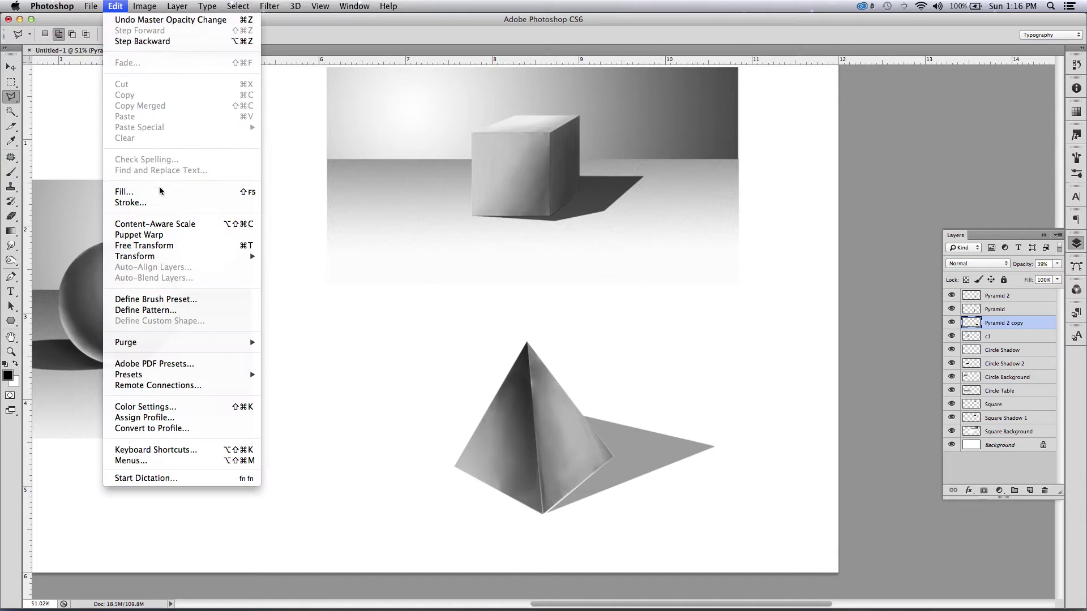
mouse_move(141, 256)
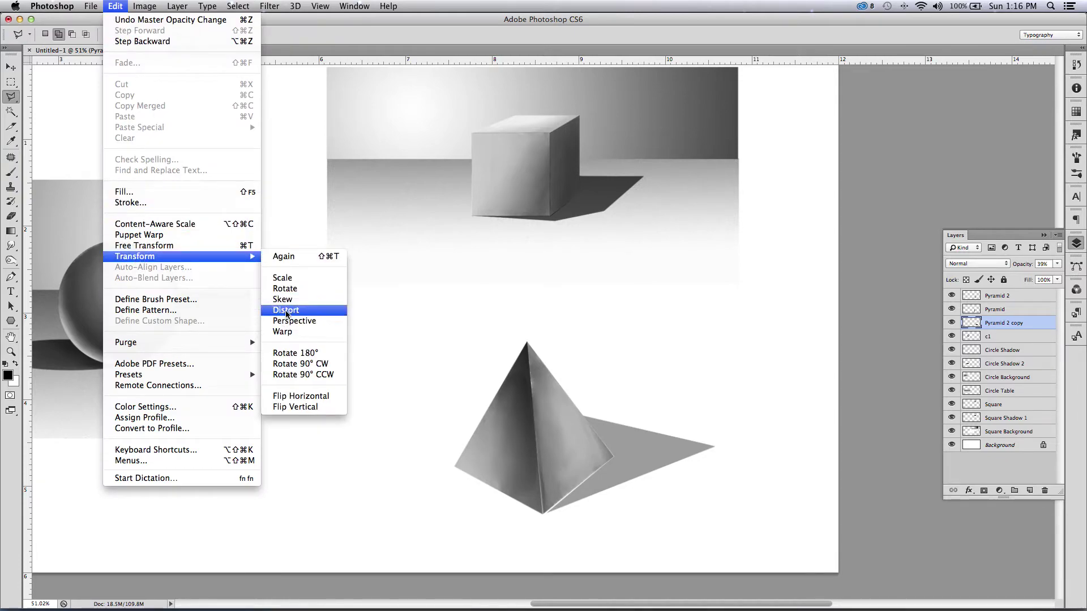
click(283, 395)
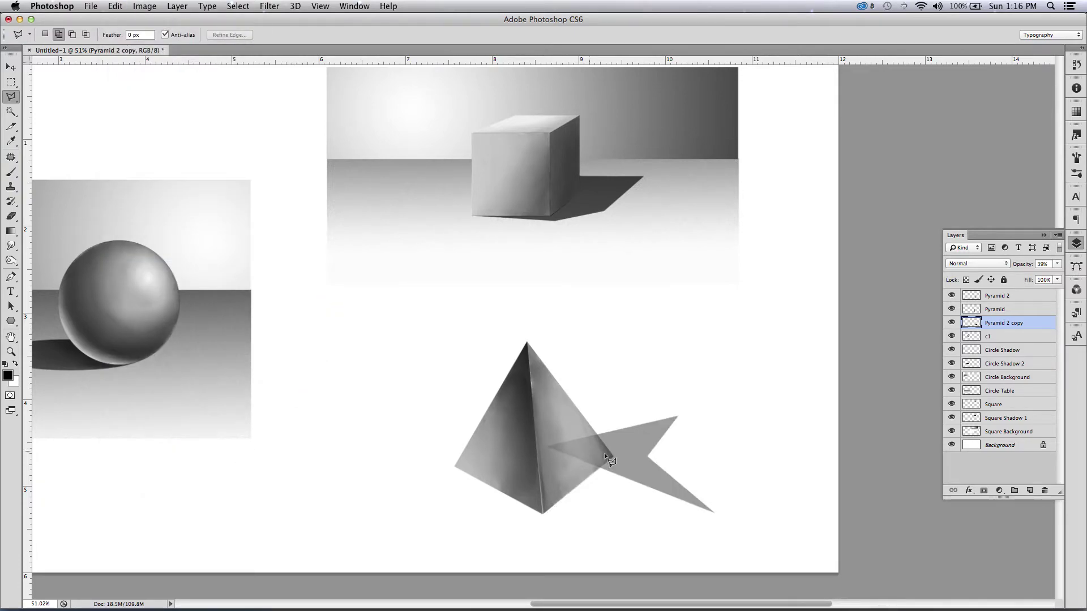
click(457, 480)
click(458, 392)
click(519, 480)
key(v)
drag(676, 436, 482, 446)
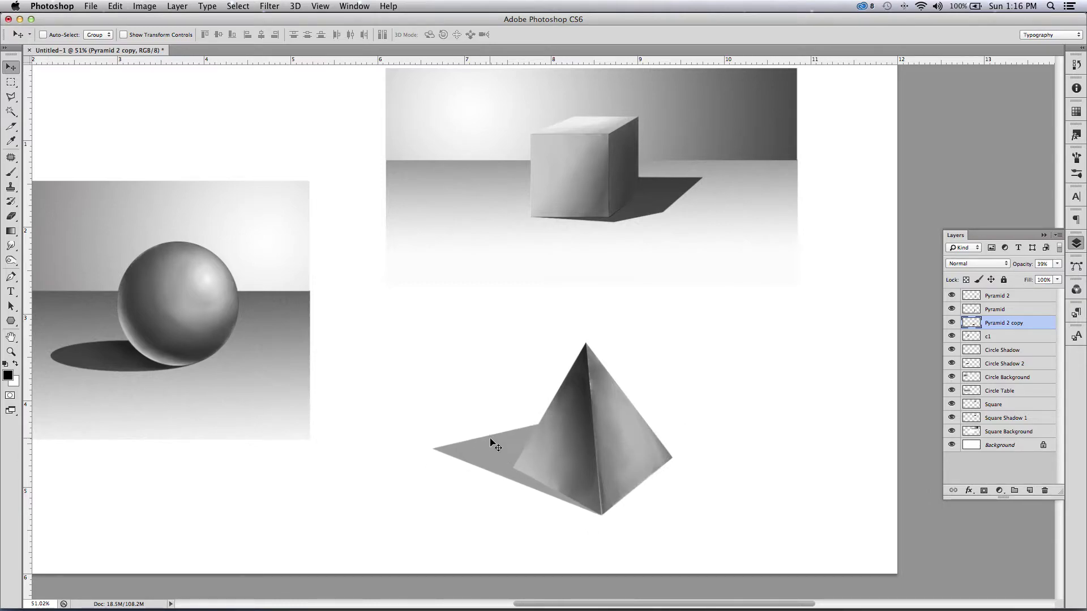
- Raise the opacity of the Pyramid 2 copy layer to darken the cast shadow
click(1057, 264)
drag(1025, 276, 1036, 274)
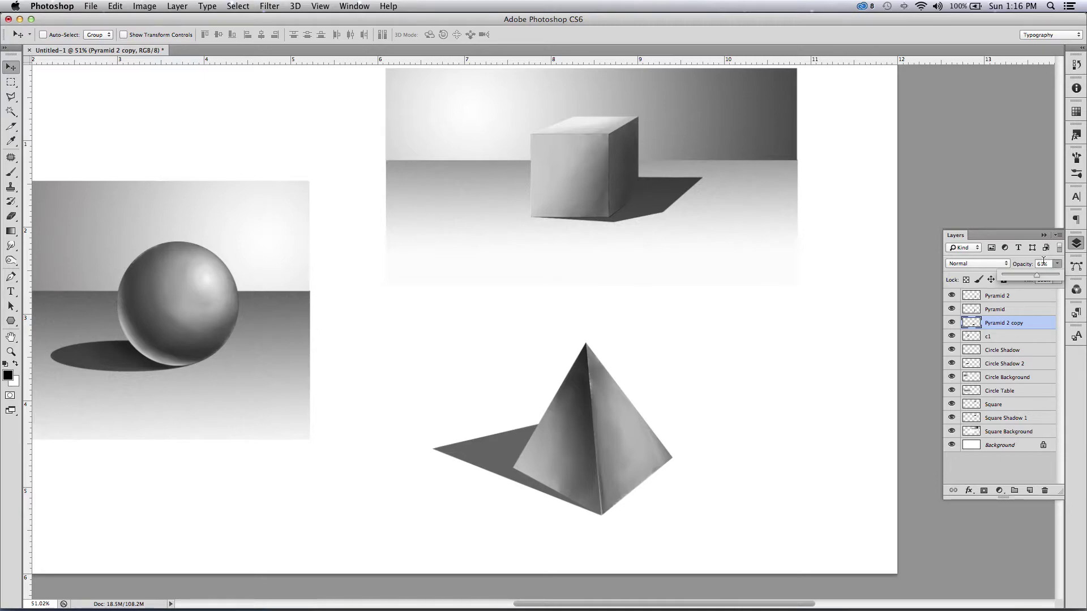
- Load the Pyramid 2 copy shadow's outline as a selection and add a new layer above it
click(238, 6)
click(249, 244)
click(523, 170)
click(1029, 490)
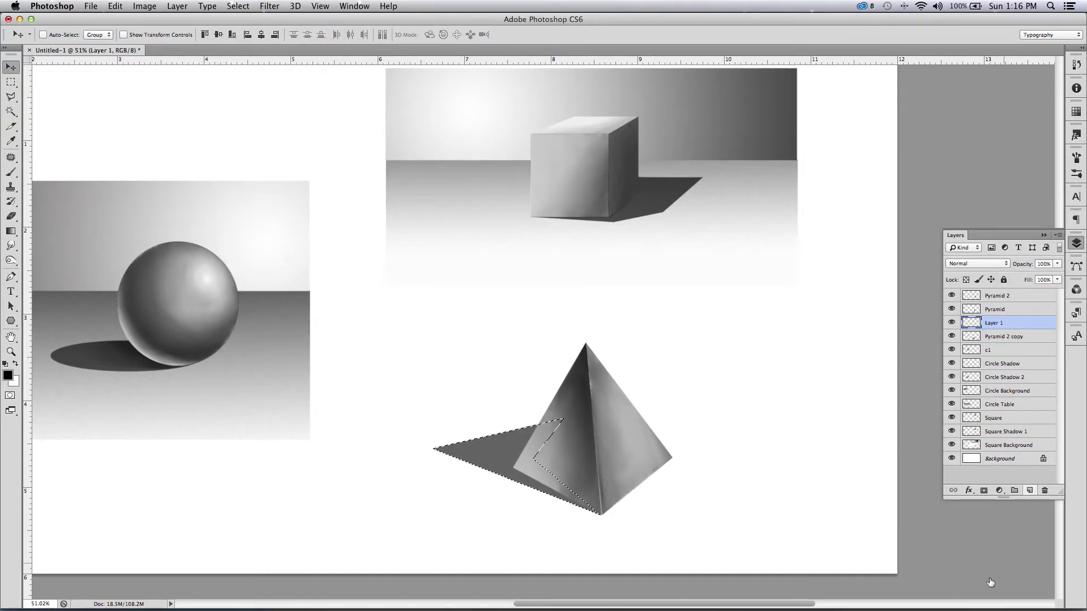
- Brush black at 33% opacity inside the selection to darken the shadow where it meets the pyramid
key(b)
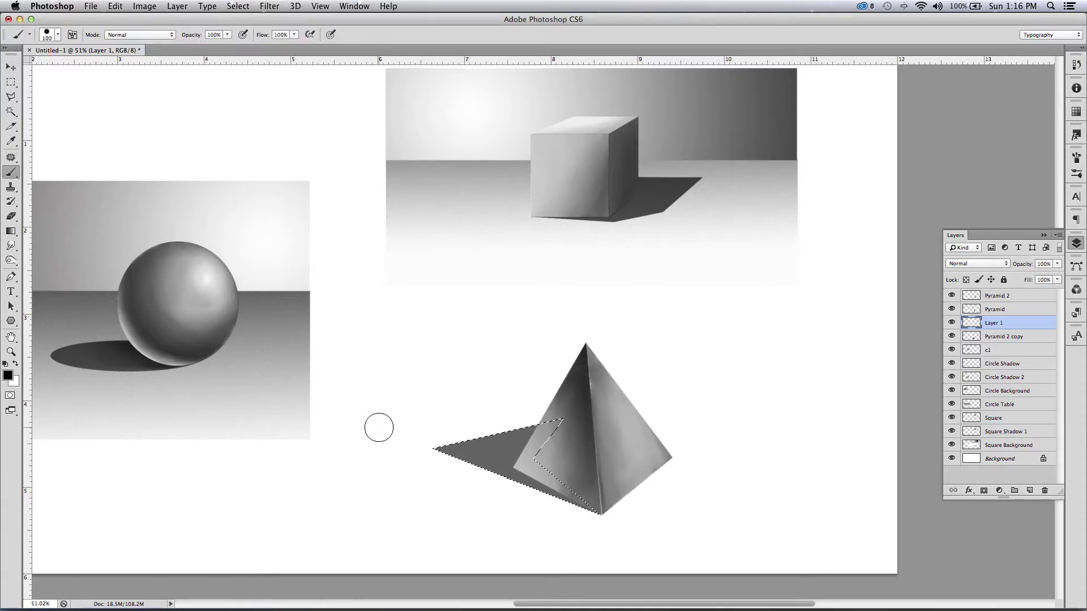
mouse_move(570, 448)
mouse_down()
mouse_move(573, 498)
mouse_move(533, 469)
mouse_move(499, 476)
mouse_up()
drag(226, 35, 192, 55)
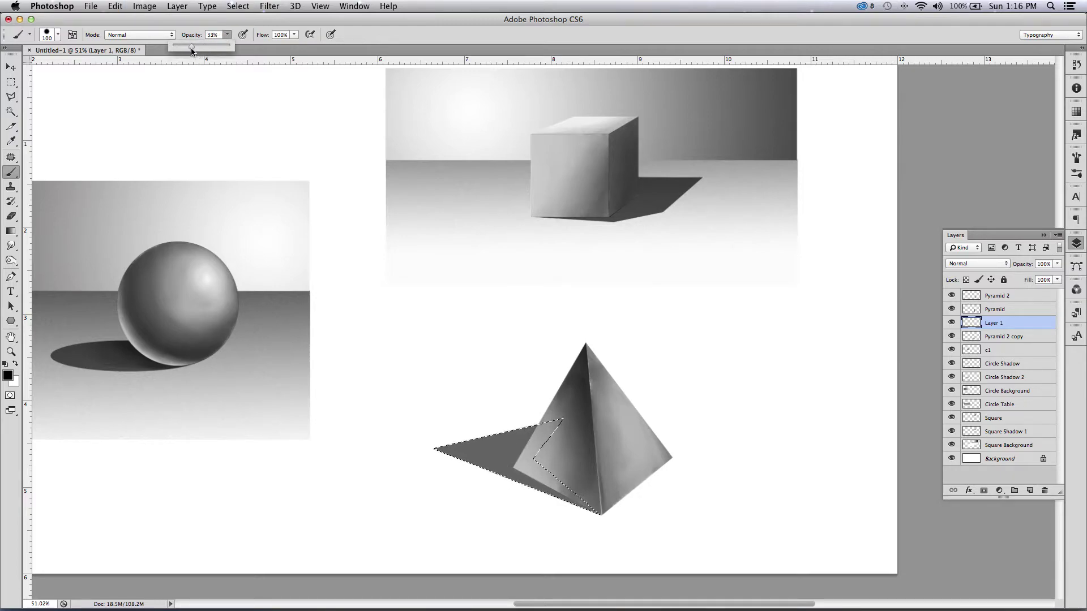
click(549, 490)
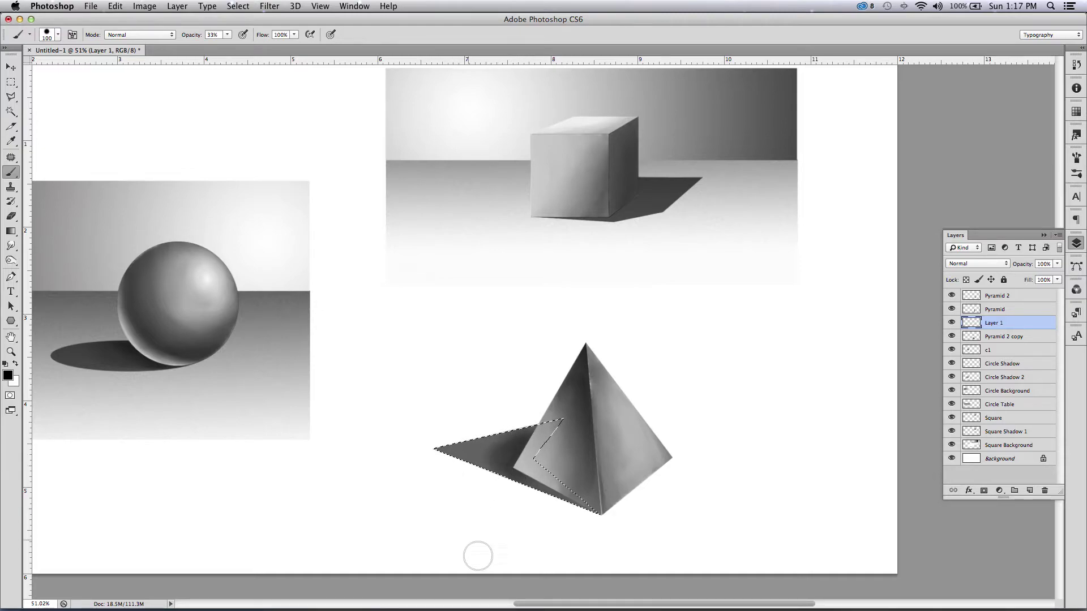
- Smudge the dark paint into the shadow within its selection, and clear the selection
key(super+d)
key(super+z)
click(11, 246)
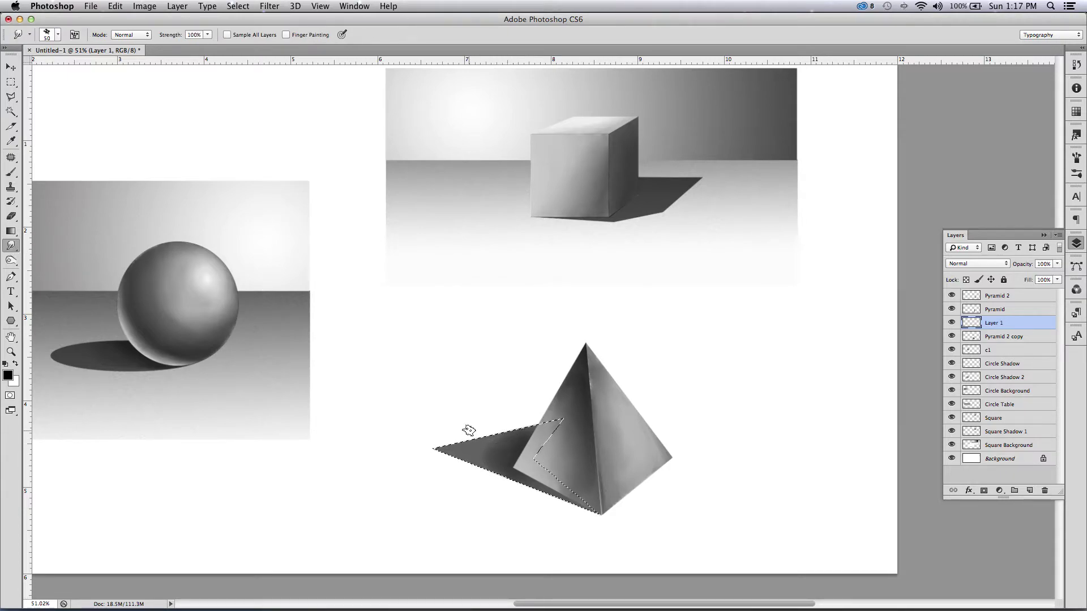
key(super+d)
- Select a wide rectangle enclosing the shadow and the pyramid's lower part, extending well past both sides and below the base
click(11, 82)
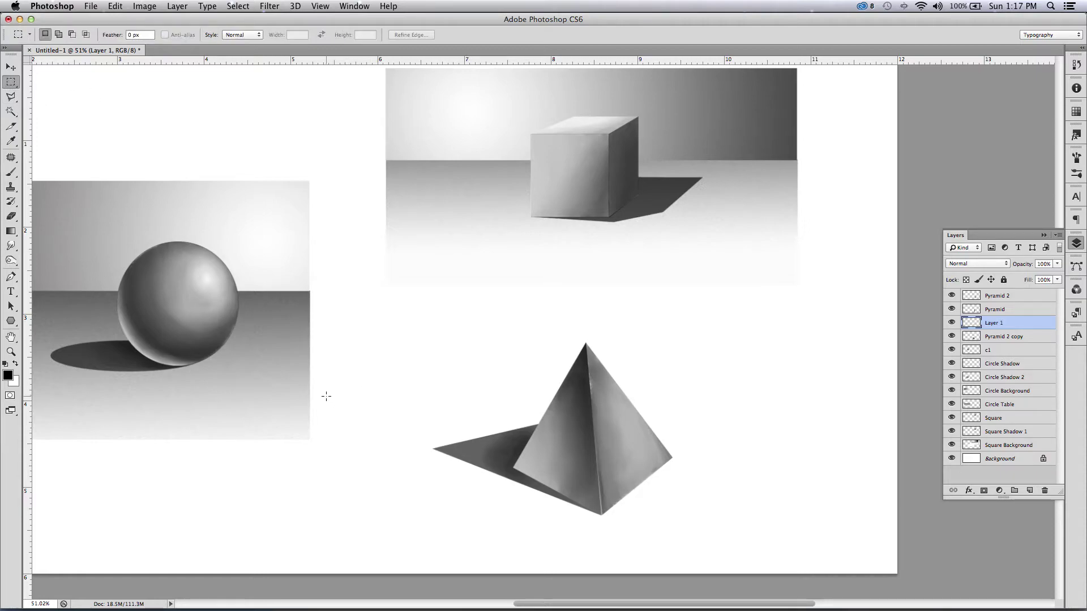
drag(319, 387, 845, 551)
drag(427, 488, 396, 499)
- Create a new layer named Pyramid Ground Plane
click(1029, 490)
double_click(995, 323)
text(P)
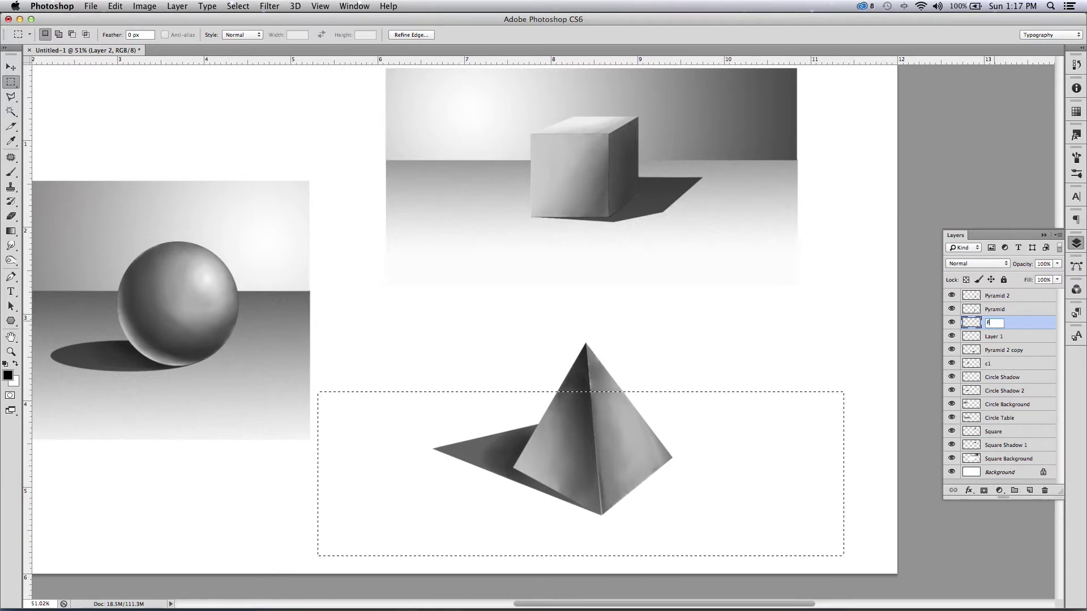
text(yramid Ground Plane)
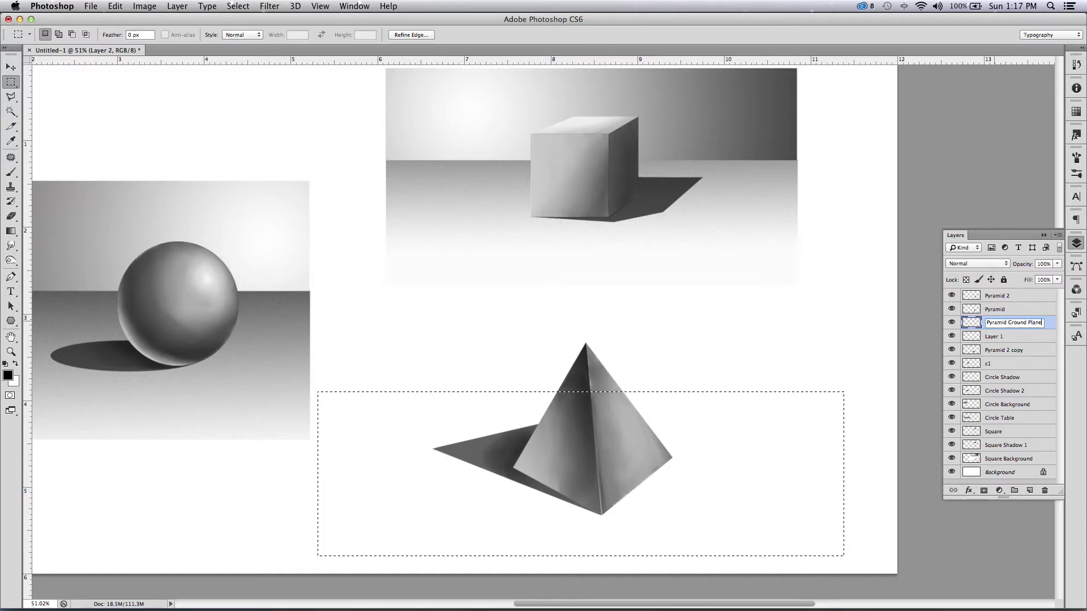
key(Return)
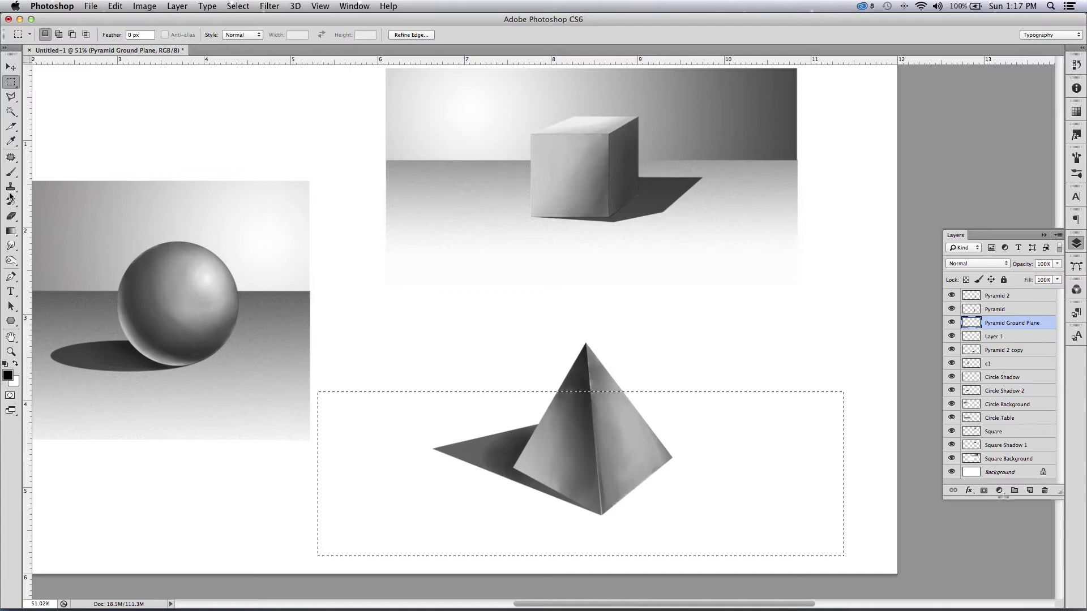
- Fill the selection with a vertical linear gradient running from dark at the horizon to white at the front
click(10, 231)
drag(518, 395, 516, 538)
key(super+z)
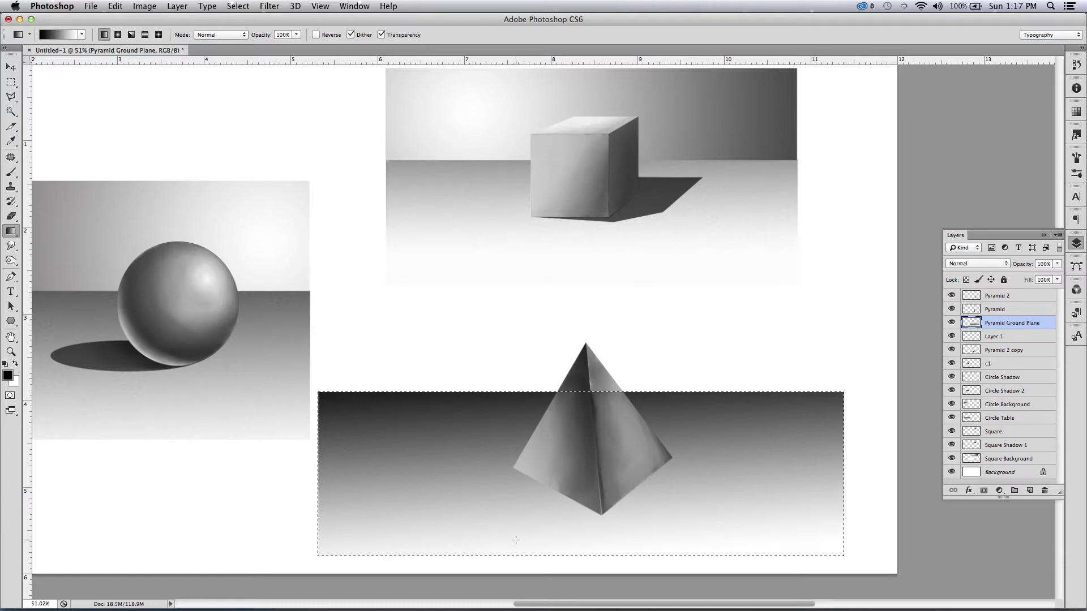
key(super+z)
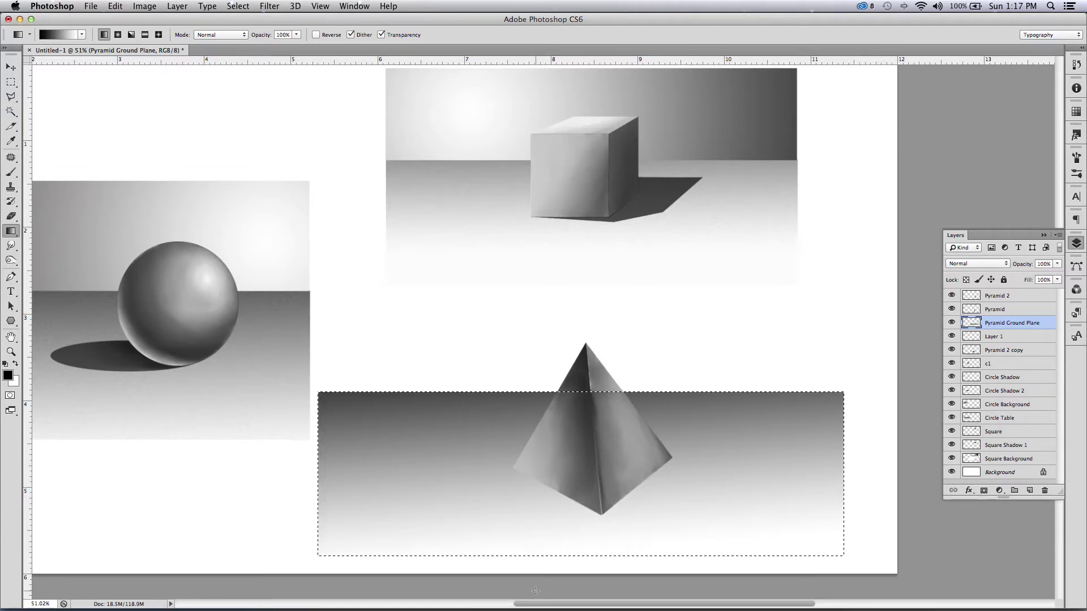
- Move the Pyramid Ground Plane layer below Pyramid 2 copy and apply the Add Noise filter to it
drag(994, 327, 1001, 359)
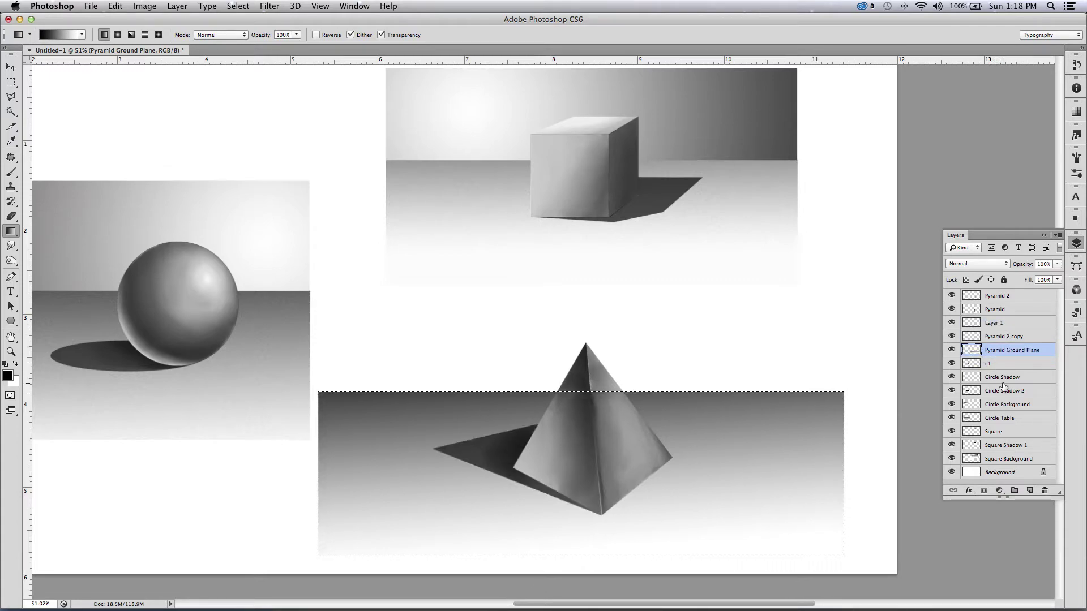
click(266, 7)
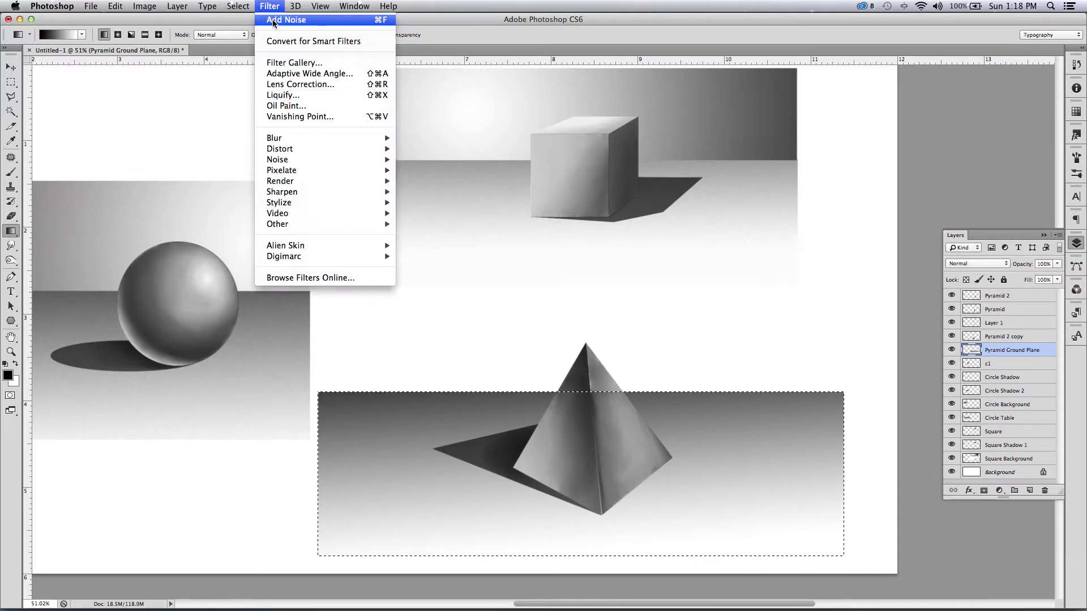
click(274, 21)
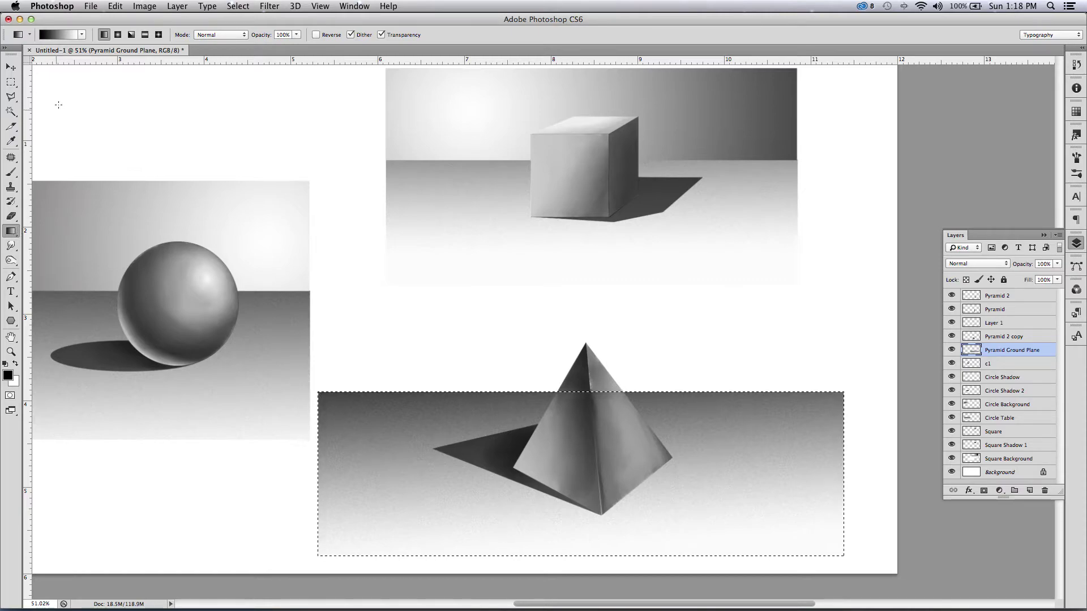
- Try darkening the ground plane's left side with a black-to-transparent linear gradient, undoing each attempt
click(82, 36)
click(42, 56)
click(264, 118)
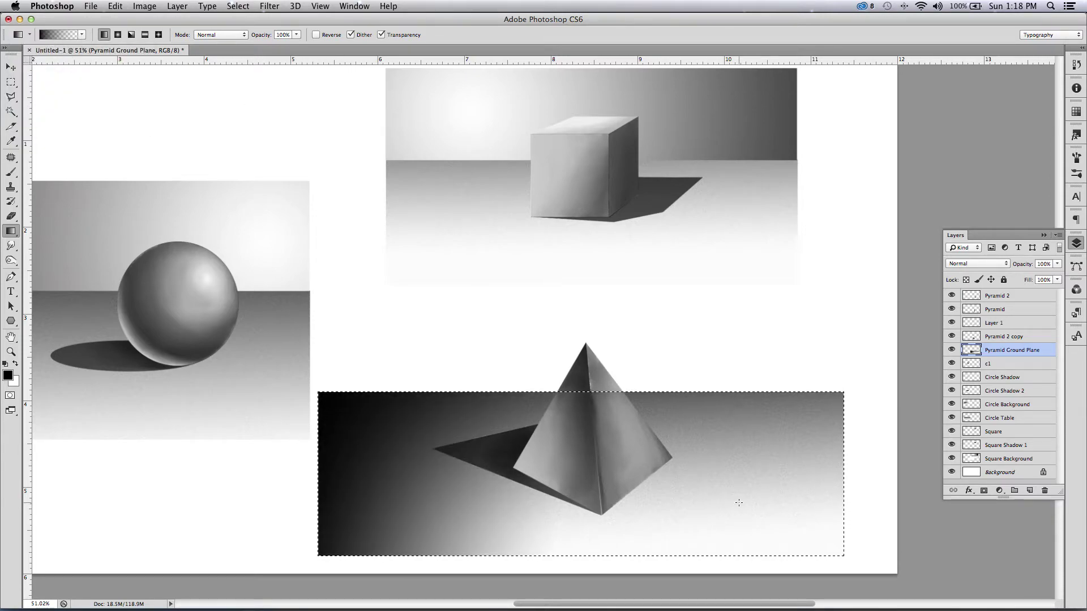
key(super+z)
drag(327, 439, 522, 548)
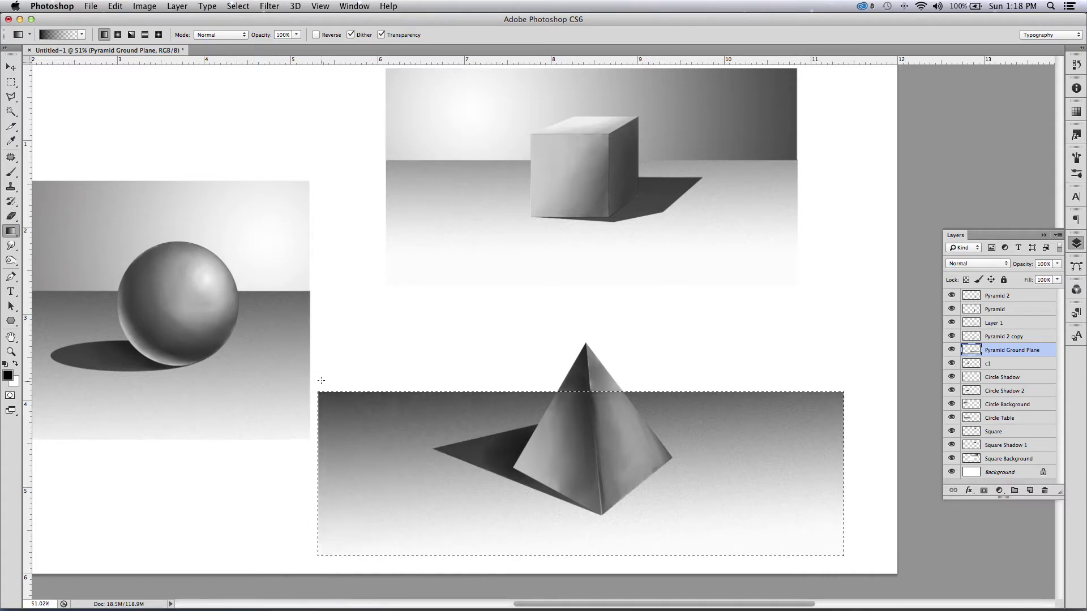
drag(351, 418, 707, 544)
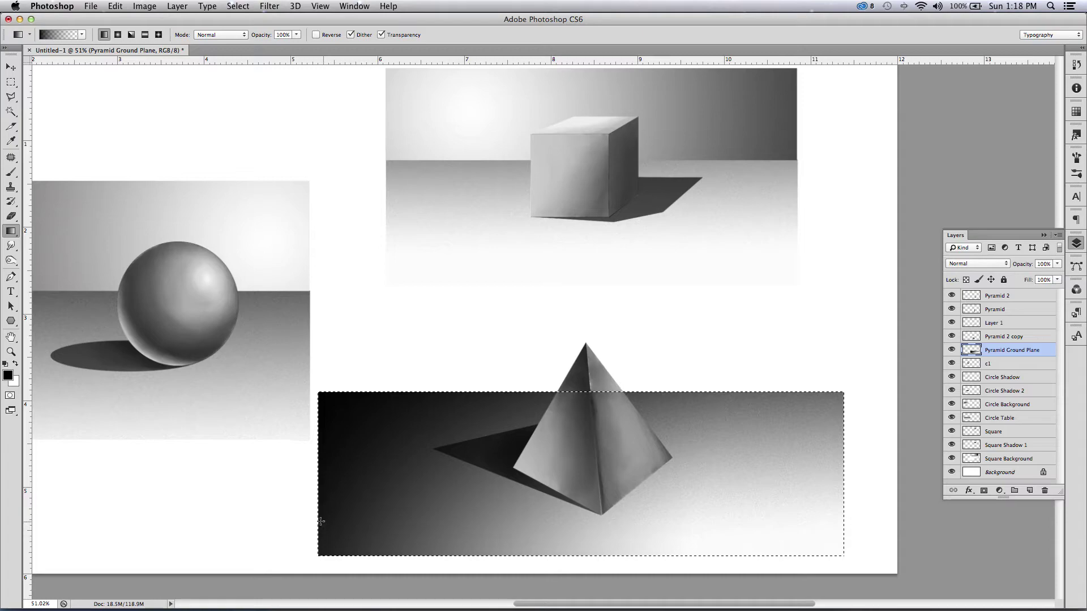
key(super+z)
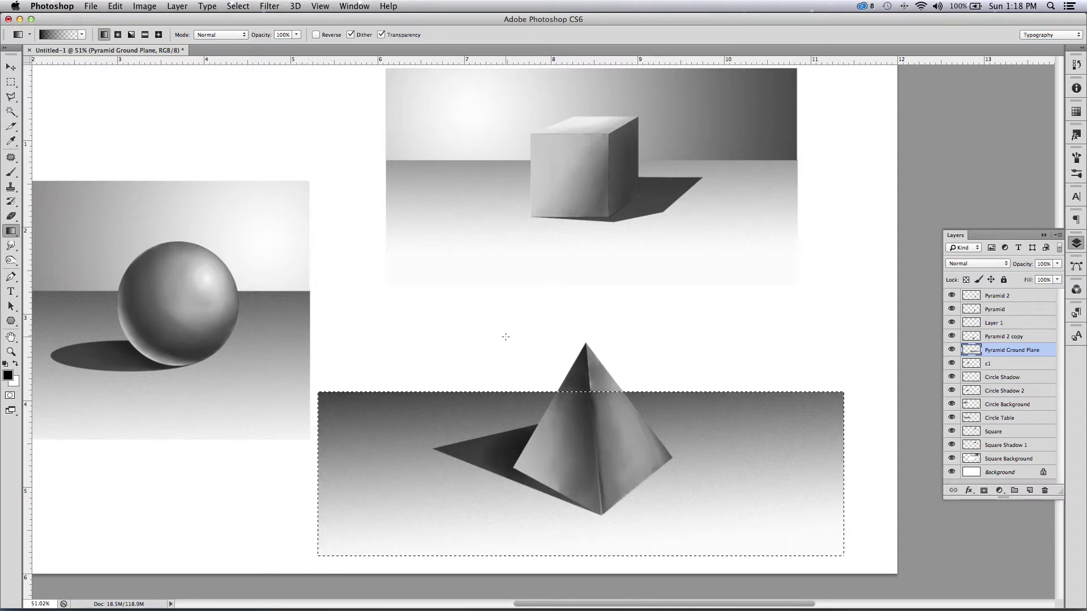
key(super+z)
key(super+z)
- Replace the selection with a rectangle of the same width directly above the ground plane for the background wall
click(10, 82)
key(super+d)
drag(322, 392, 840, 276)
click(849, 279)
key(super+z)
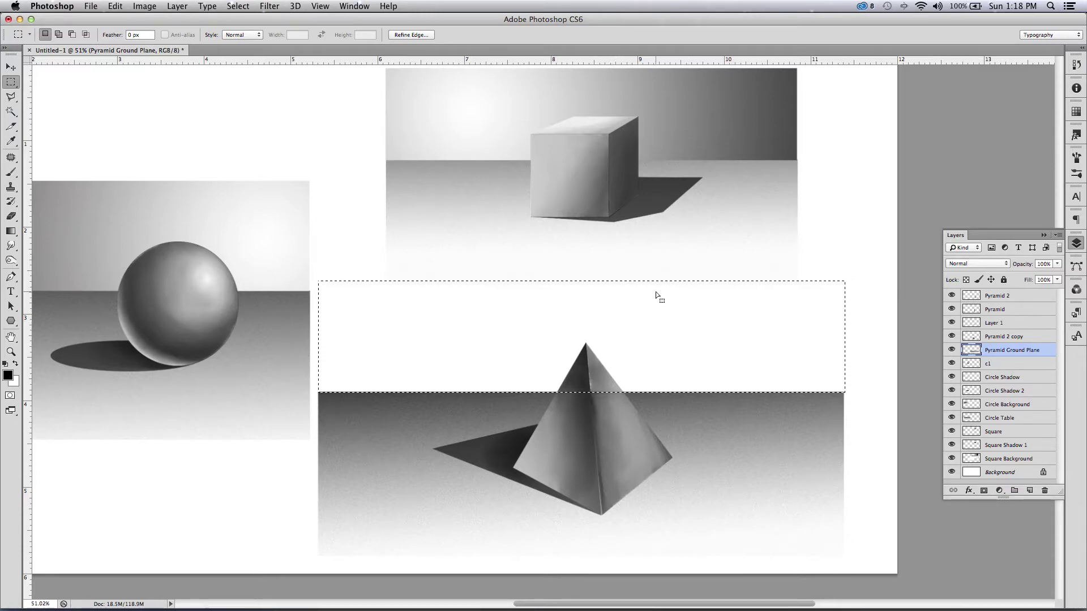
- Set up a radial gradient using the black-to-white foreground-to-background preset
click(11, 231)
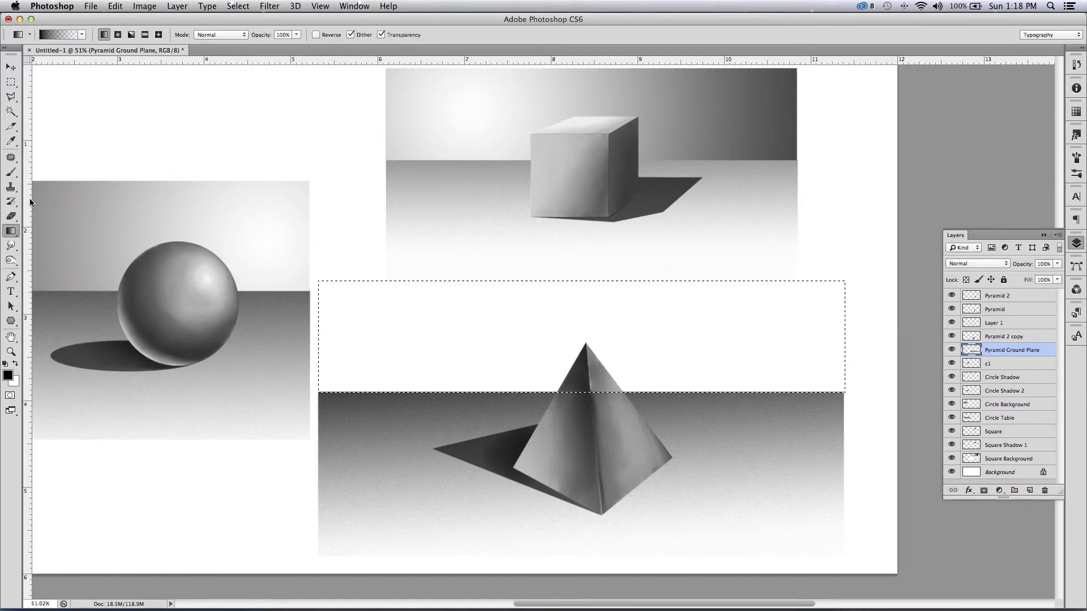
click(116, 32)
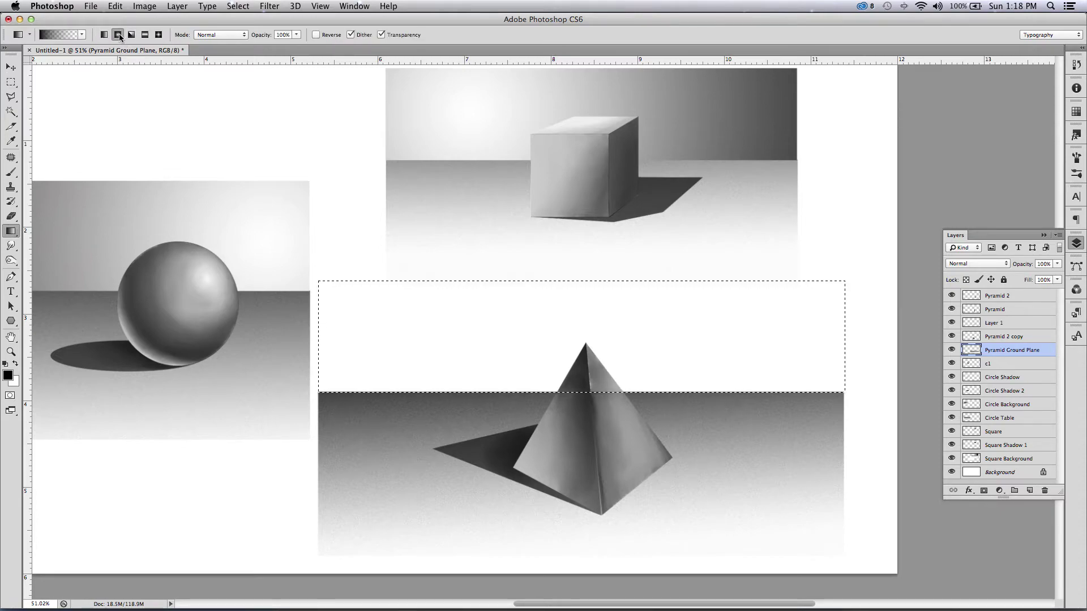
click(82, 34)
click(25, 57)
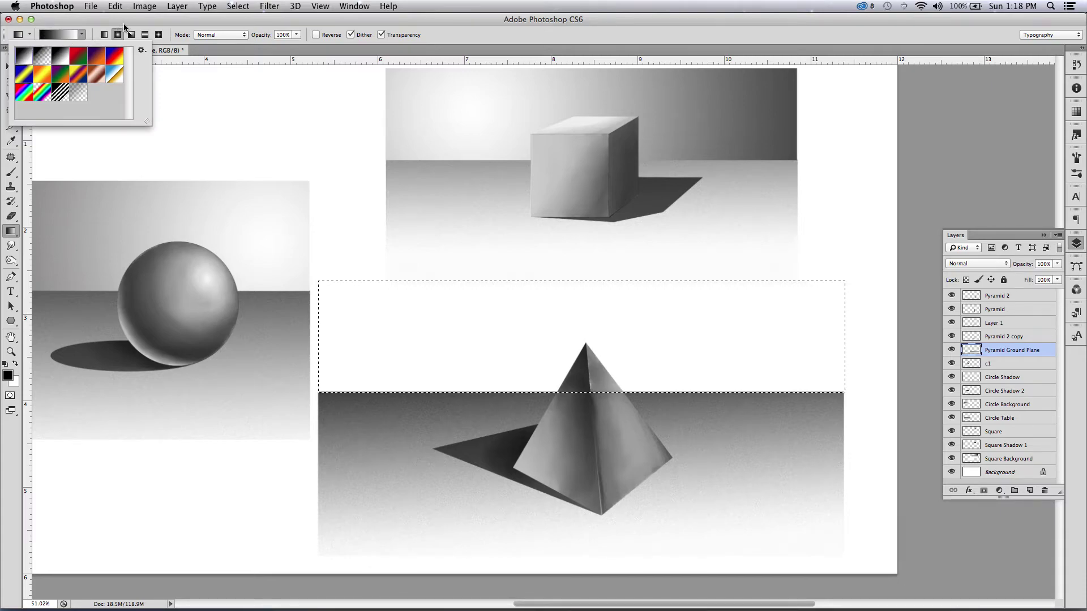
double_click(52, 52)
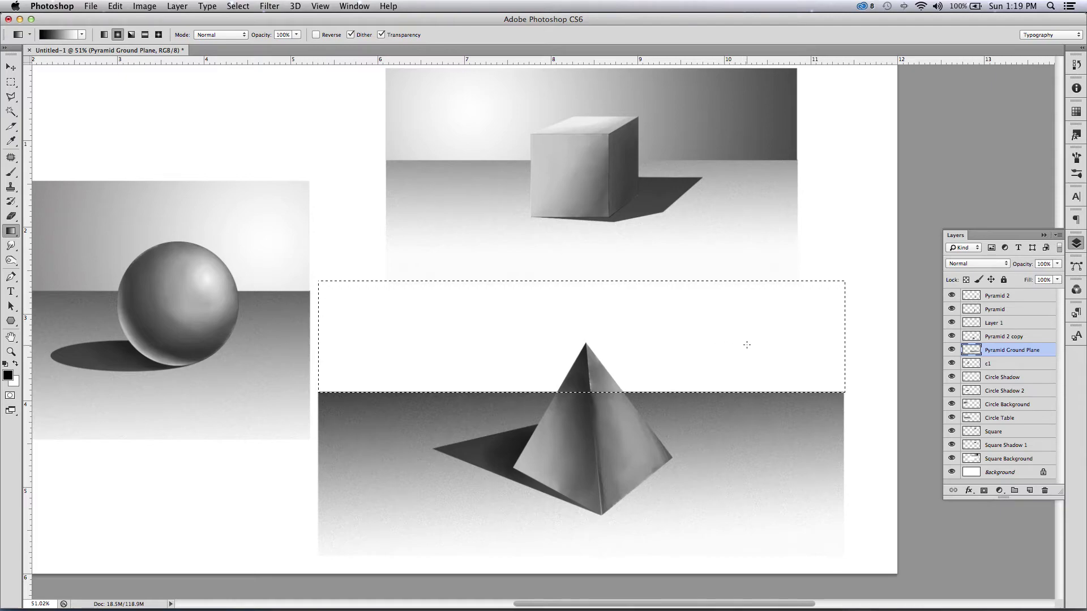
- Try a radial gradient in the wall area with its black centre to the right of the pyramid, and undo it
drag(774, 339, 493, 319)
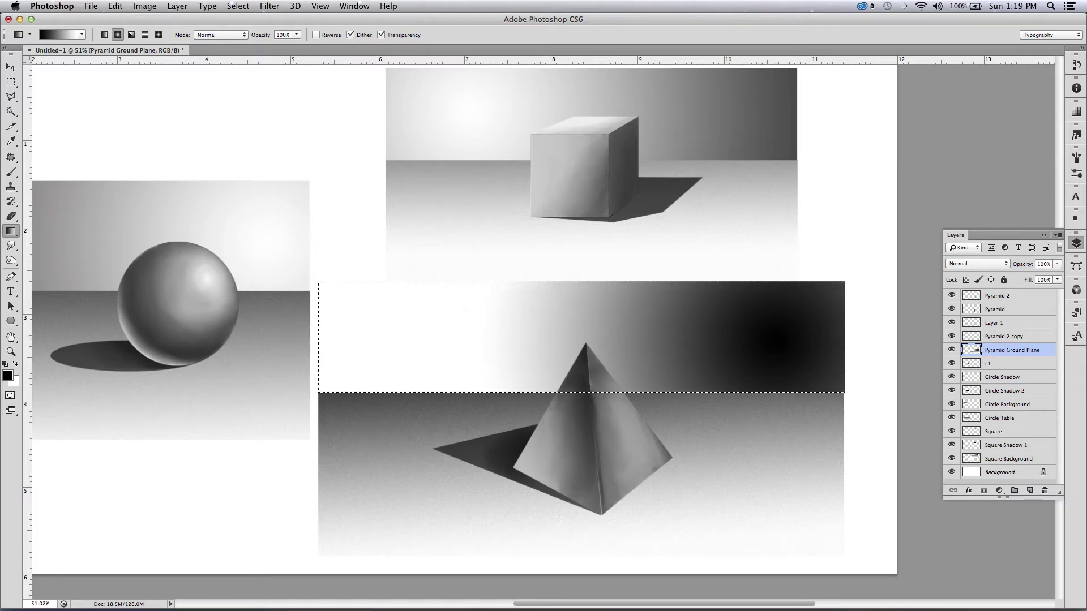
key(super+z)
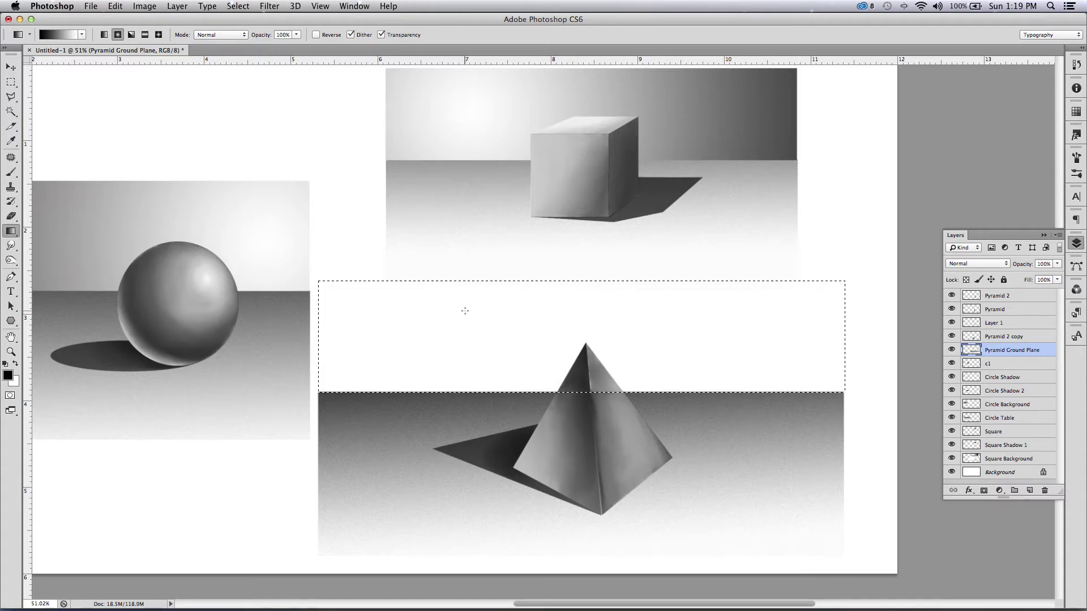
- Swap the foreground and background colours and fill the wall with a white-to-black radial gradient centred right of the pyramid, redrawing it once
key(x)
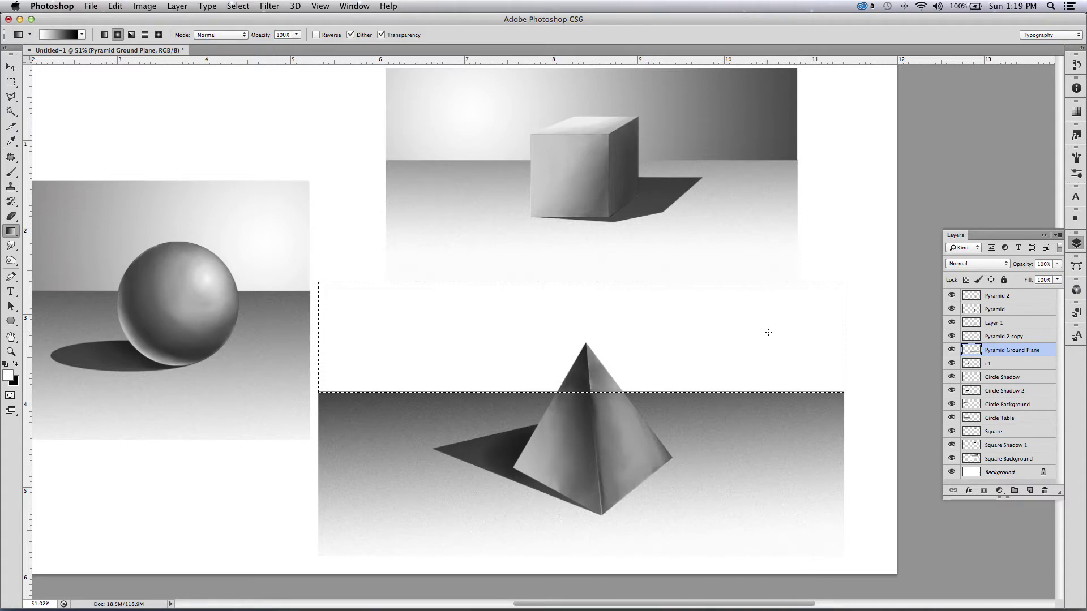
drag(615, 327, 451, 319)
drag(445, 318, 392, 313)
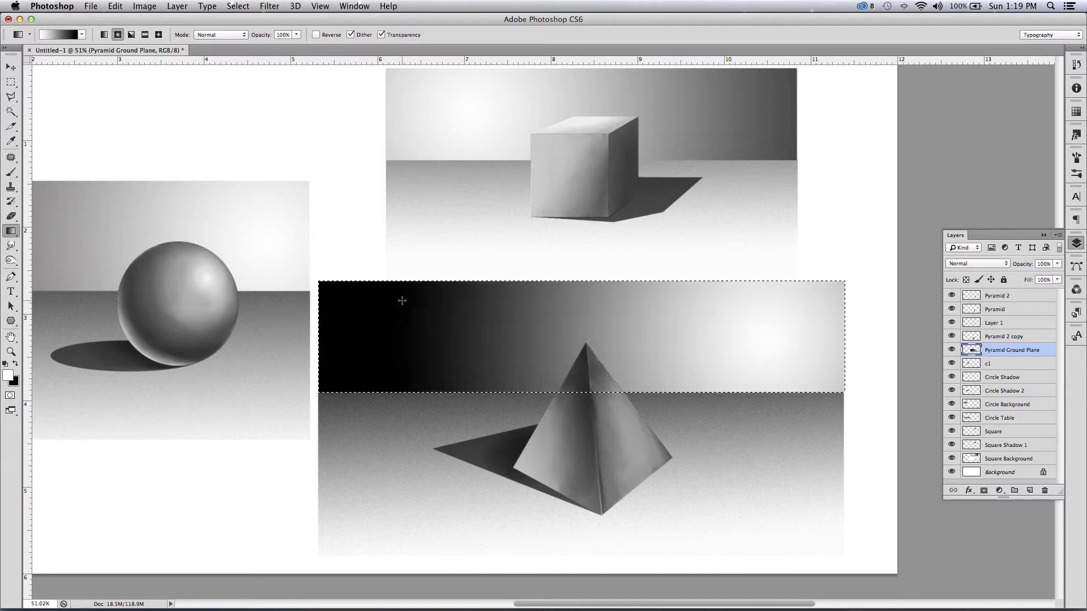
key(super+z)
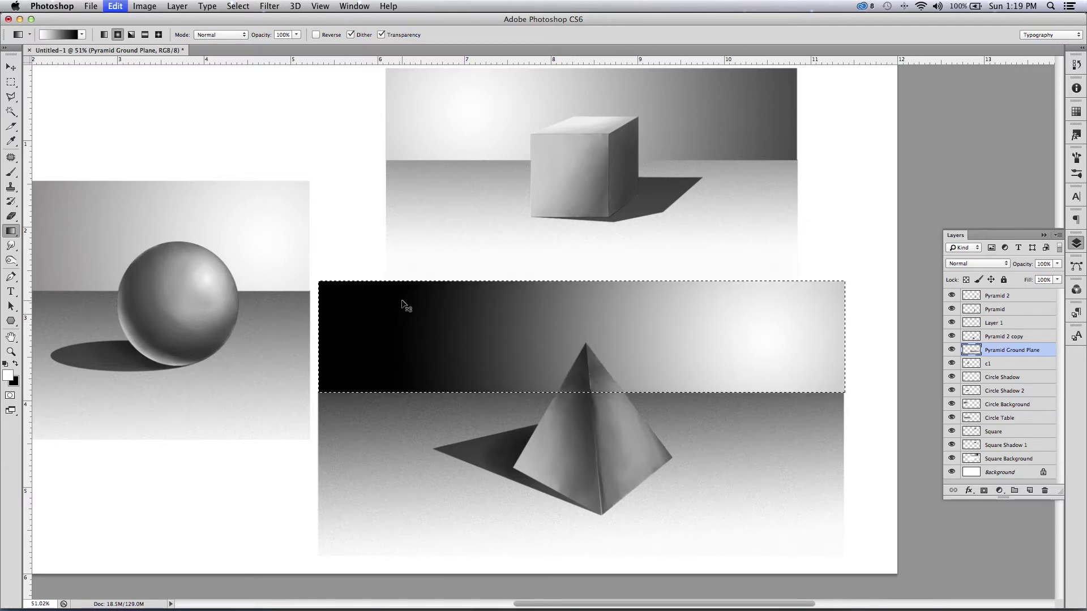
drag(602, 352, 440, 293)
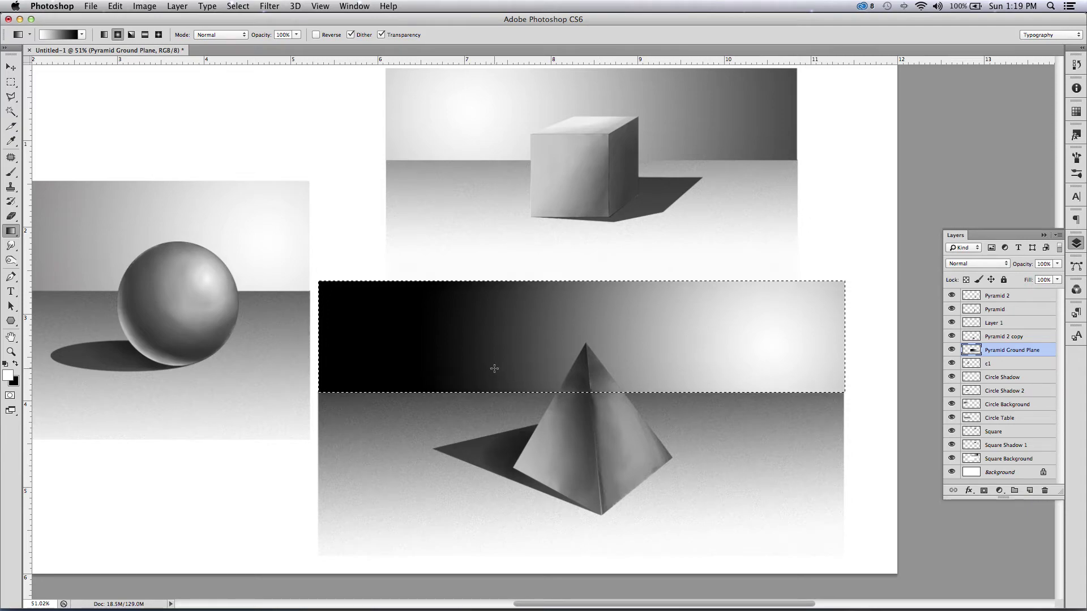
- Clear the selection and hide the Pyramid Ground Plane layer
key(super+d)
click(951, 350)
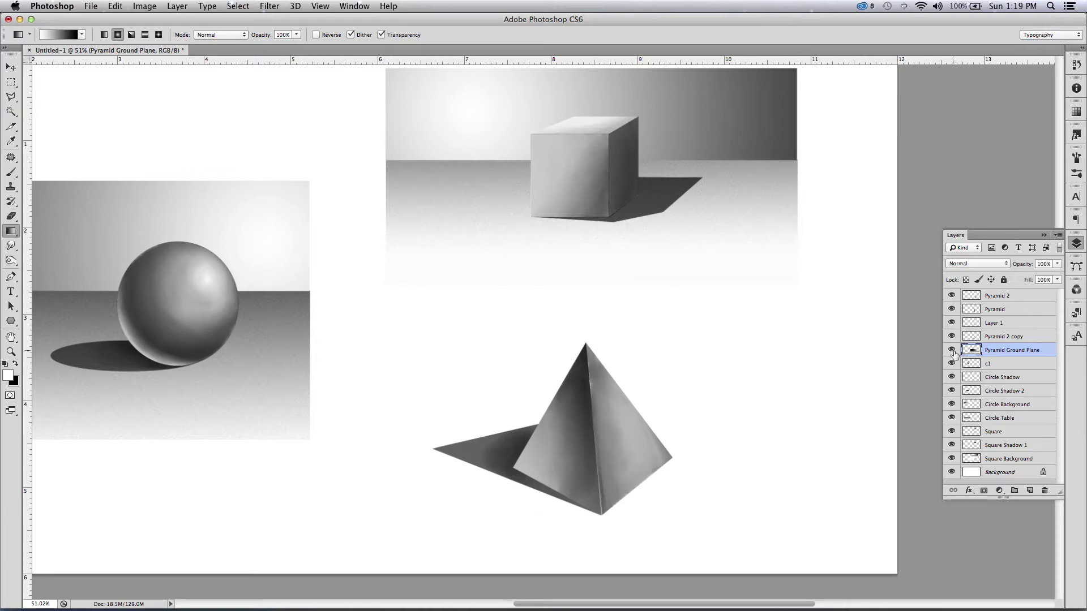
- Restore the ground plane with its empty wall selection and add a new layer named Pyramid Sky above Pyramid Ground Plane
click(952, 350)
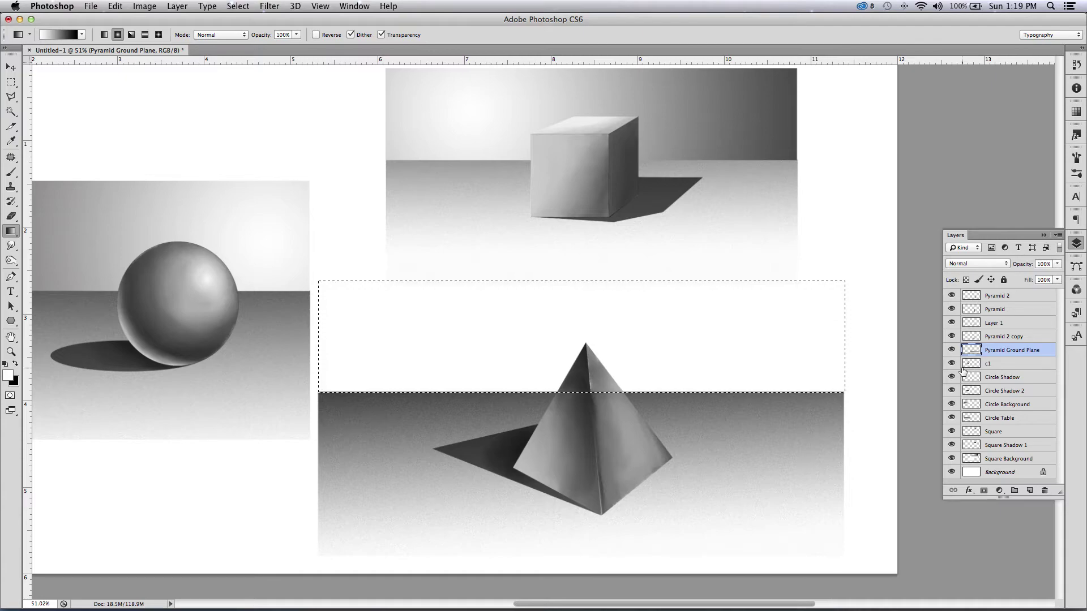
click(1030, 490)
double_click(994, 351)
text(Pyramid Sky)
key(Return)
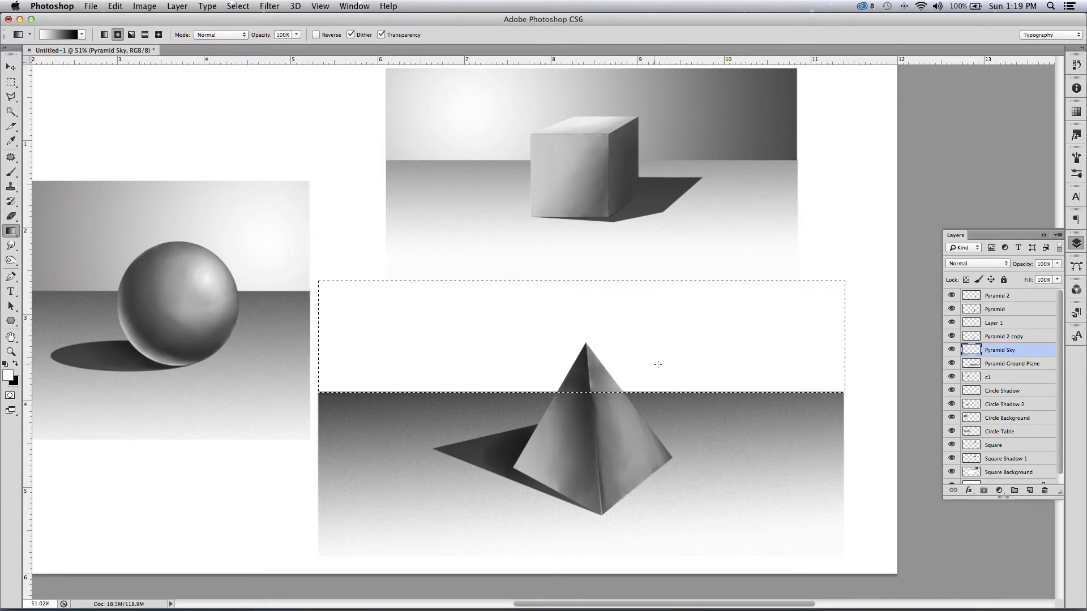
- Fill the wall with a white-to-black radial gradient centred right of the pyramid, deselect, and set the Pyramid Sky layer's opacity to 69%
drag(721, 354, 721, 354)
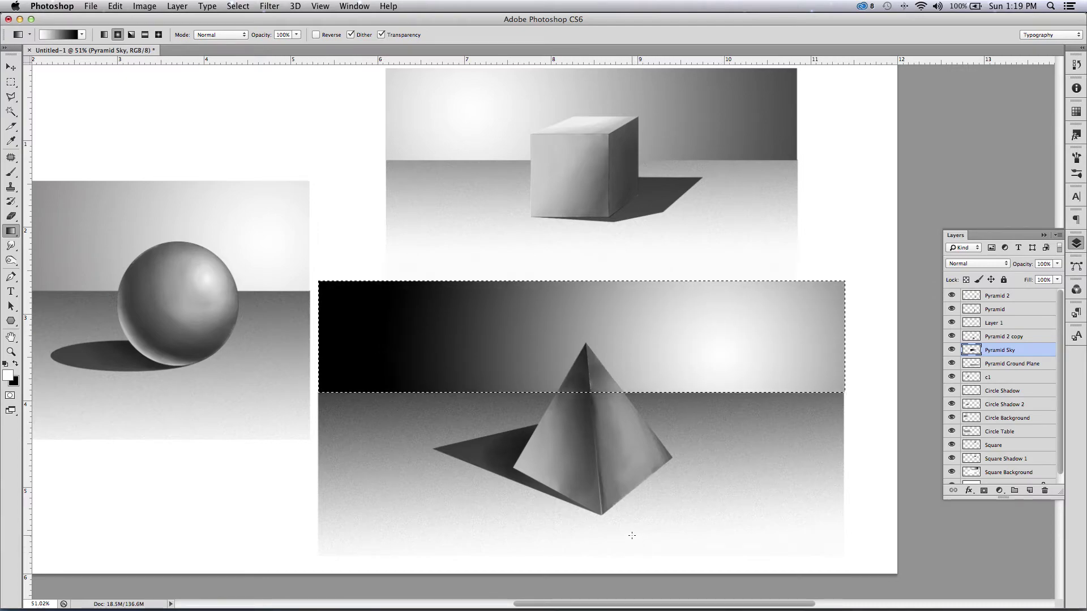
key(super+d)
click(1056, 264)
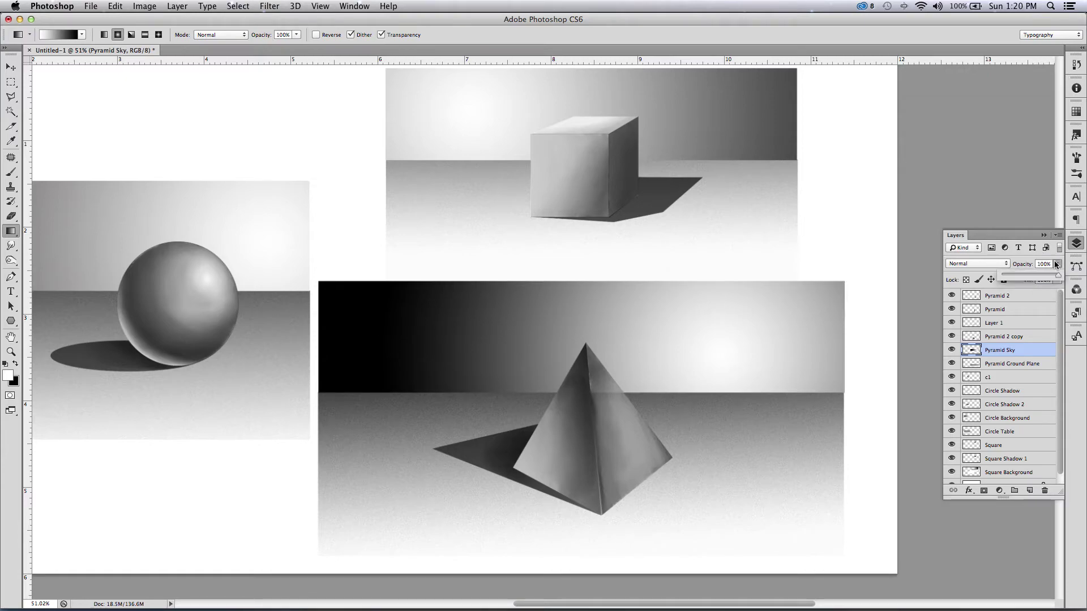
click(1041, 276)
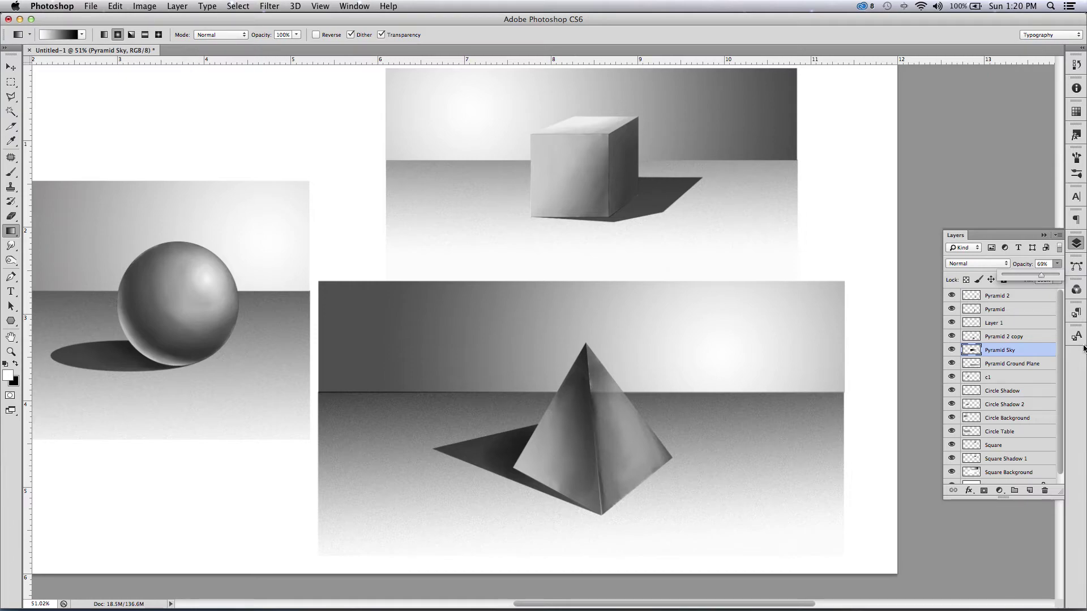
click(12, 98)
click(319, 394)
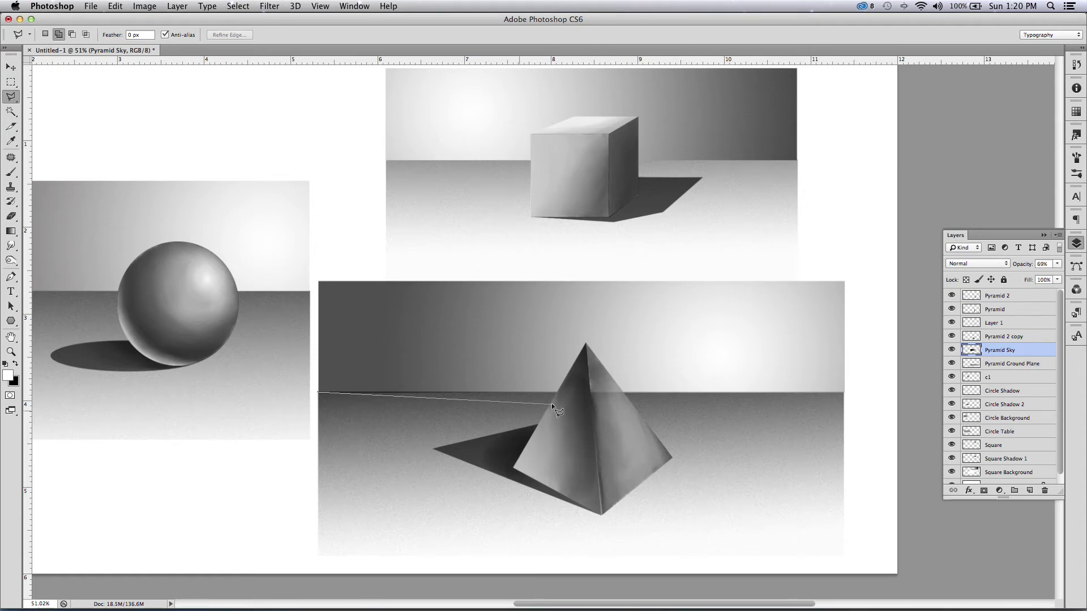
click(847, 392)
click(860, 434)
click(306, 444)
click(319, 392)
key(super+d)
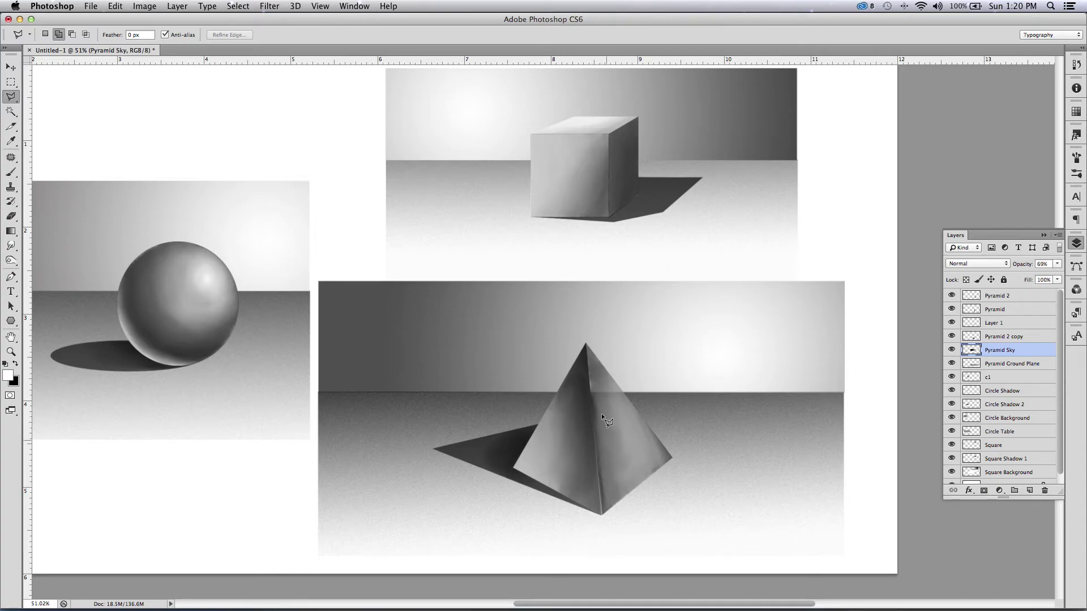
- Toggle the visibility of the Pyramid 2 copy, Layer 1, Pyramid and Pyramid 2 layers to check what each contains
click(952, 336)
click(951, 336)
click(952, 324)
click(952, 322)
click(952, 309)
click(952, 309)
click(952, 296)
click(951, 296)
- Select the whole pyramid outline with the Polygonal Lasso, following its outer corners
click(515, 469)
click(585, 344)
click(672, 458)
click(602, 514)
click(516, 474)
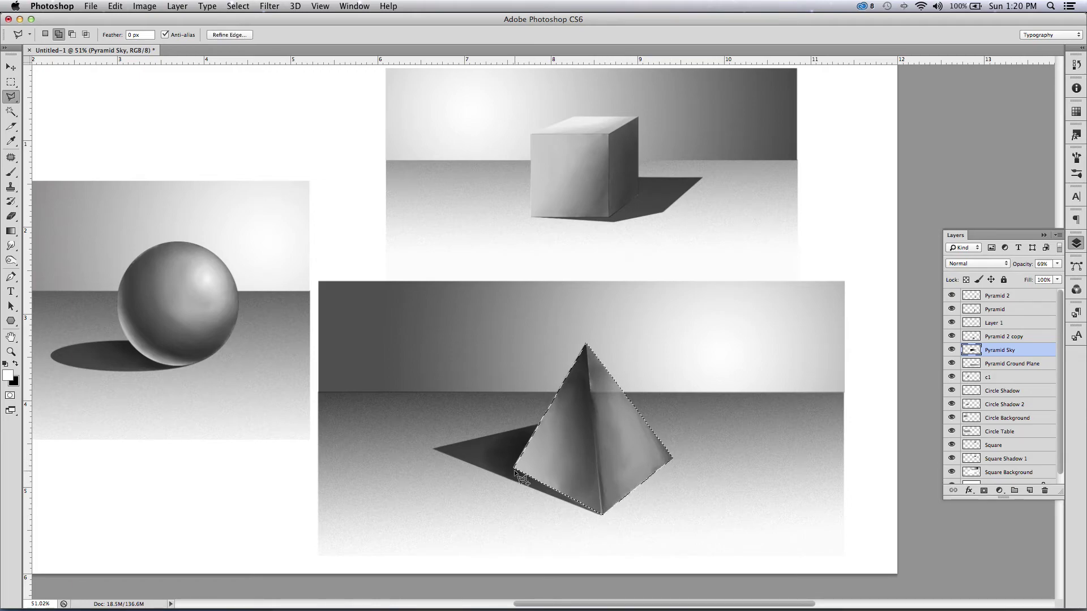
- Fill the pyramid selection with white on a new layer using the Paint Bucket, and place that layer between Pyramid and Layer 1
click(1029, 490)
drag(1007, 350, 1007, 385)
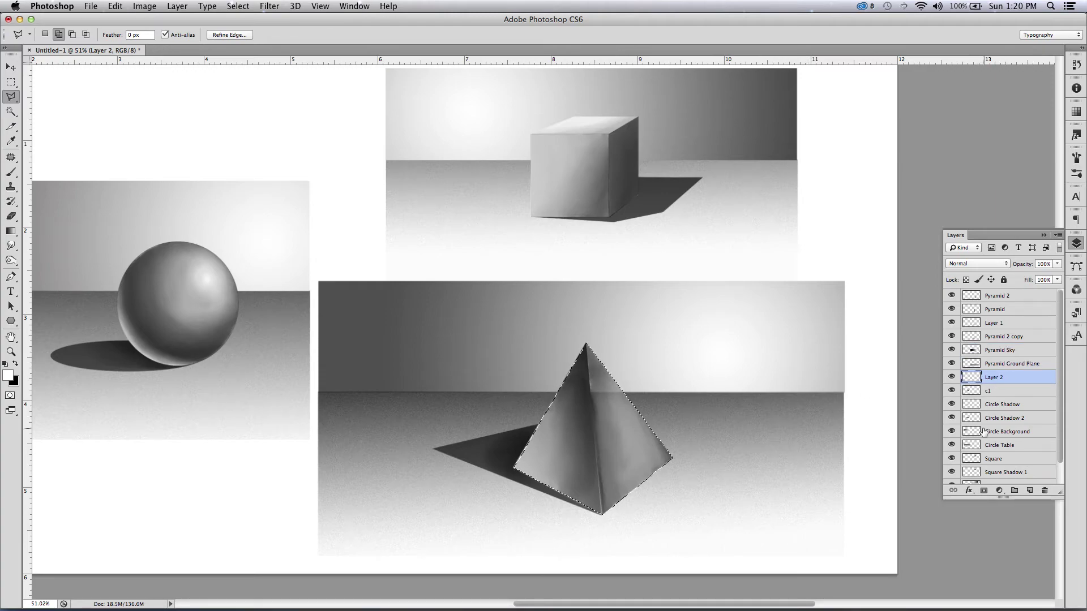
click(11, 237)
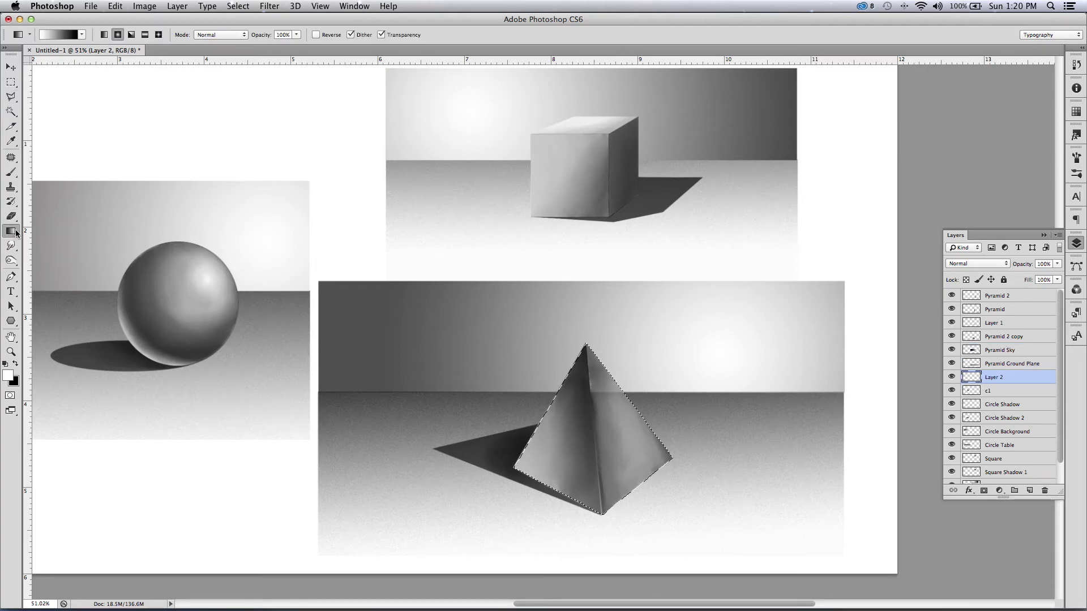
click(54, 242)
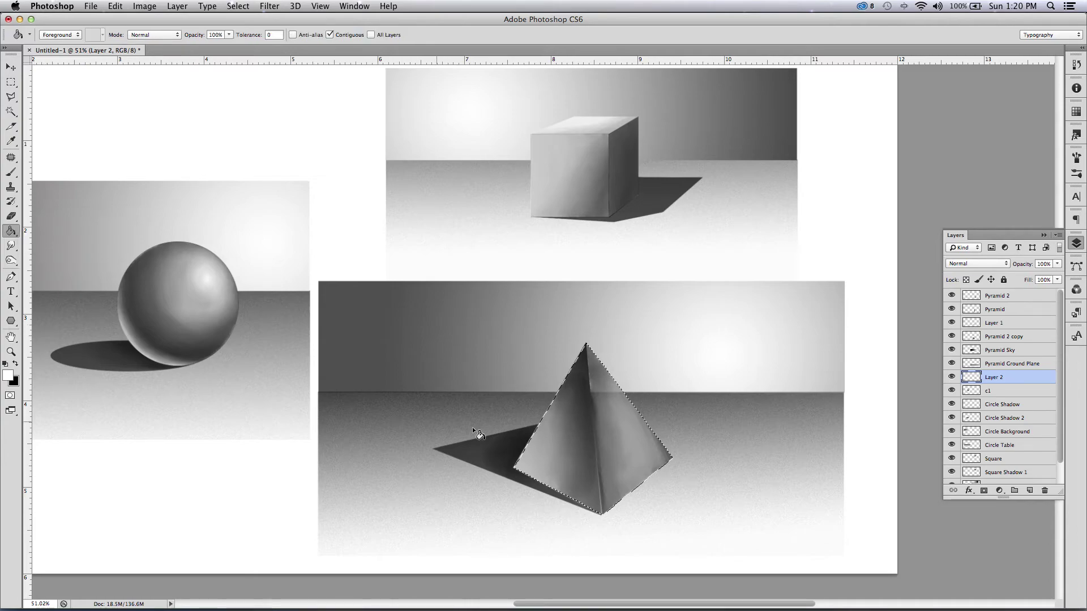
click(574, 482)
drag(988, 377, 995, 334)
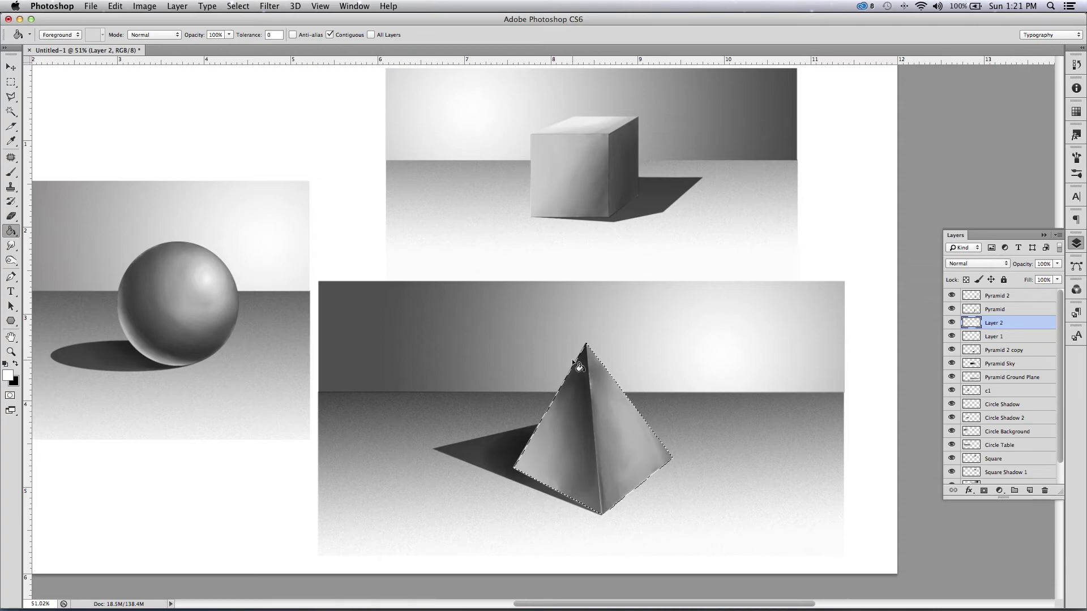
- Save the pyramid outline selection as a new channel named P2 and deselect
click(236, 7)
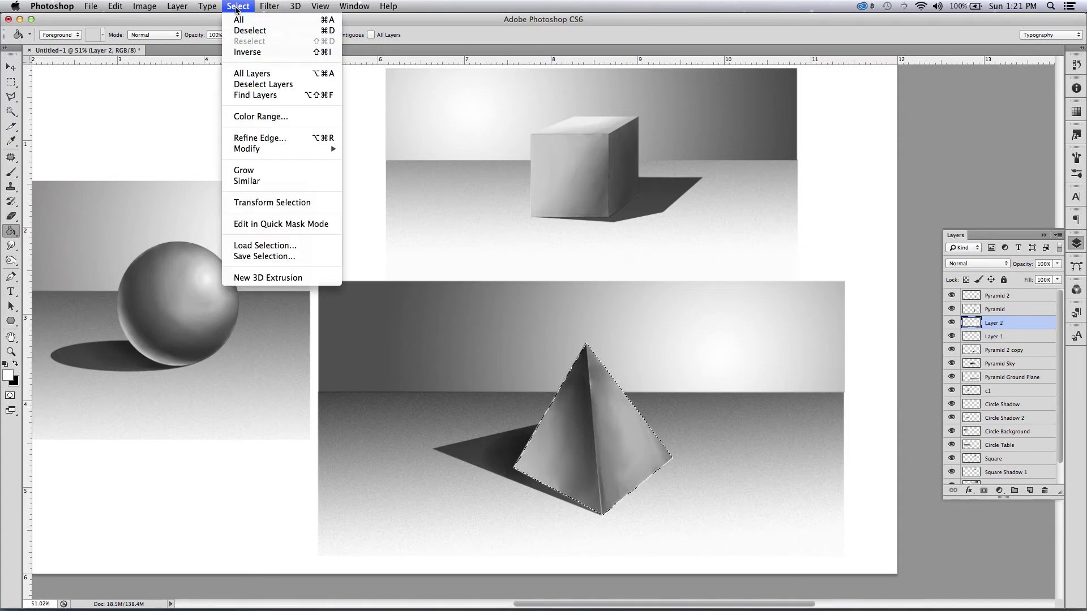
click(254, 257)
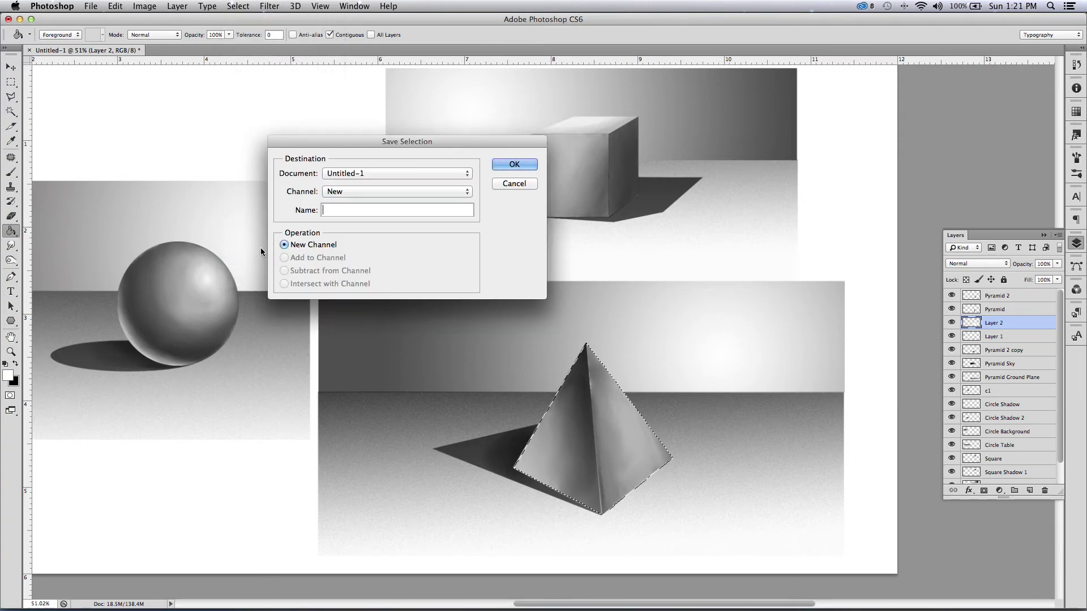
text(P)
text(2)
key(Return)
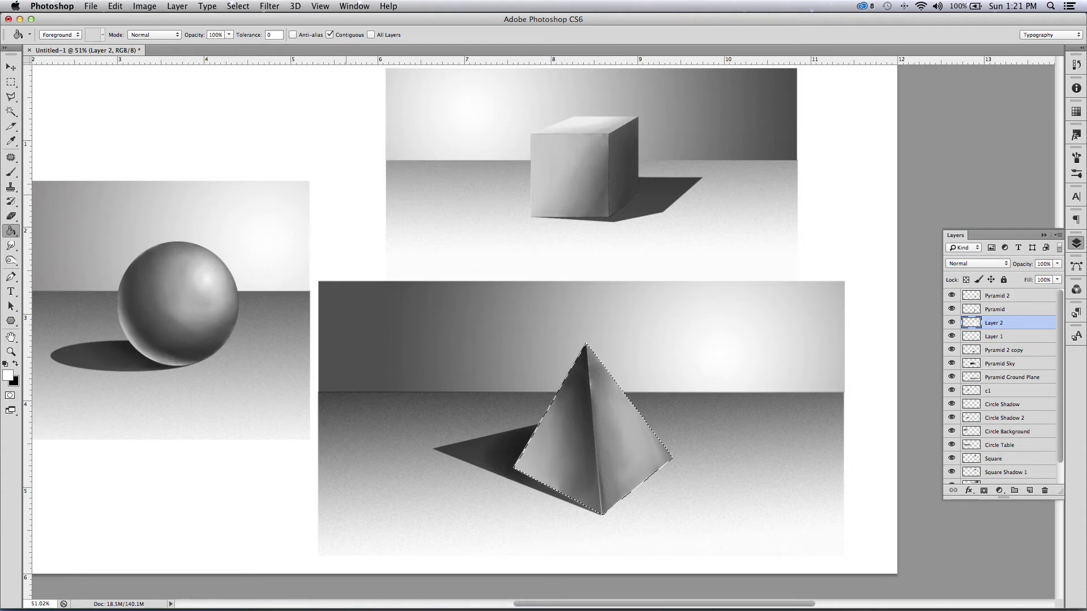
click(11, 96)
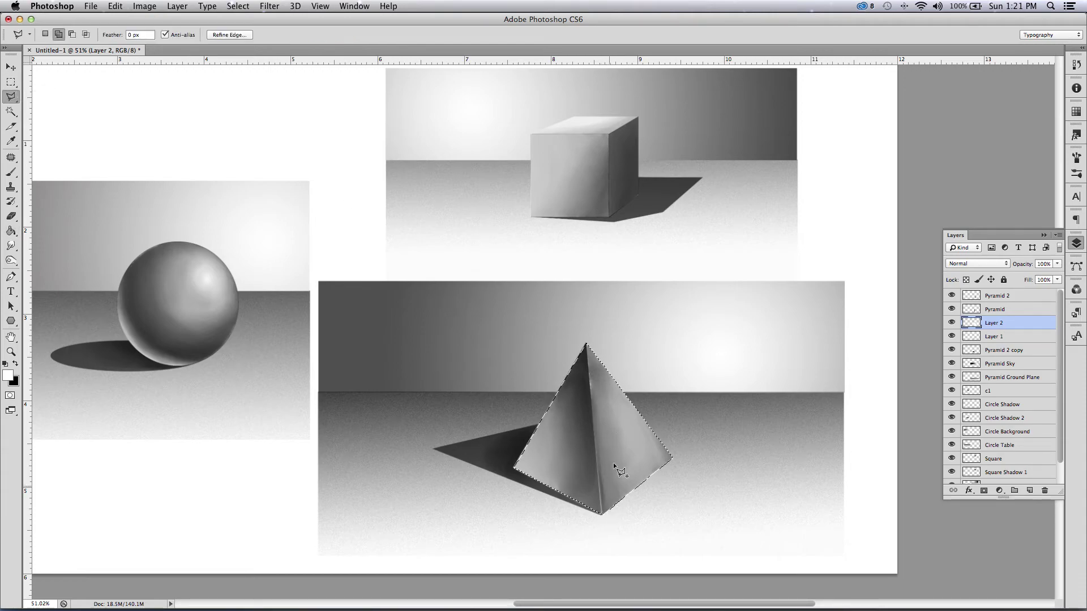
key(super+d)
click(602, 517)
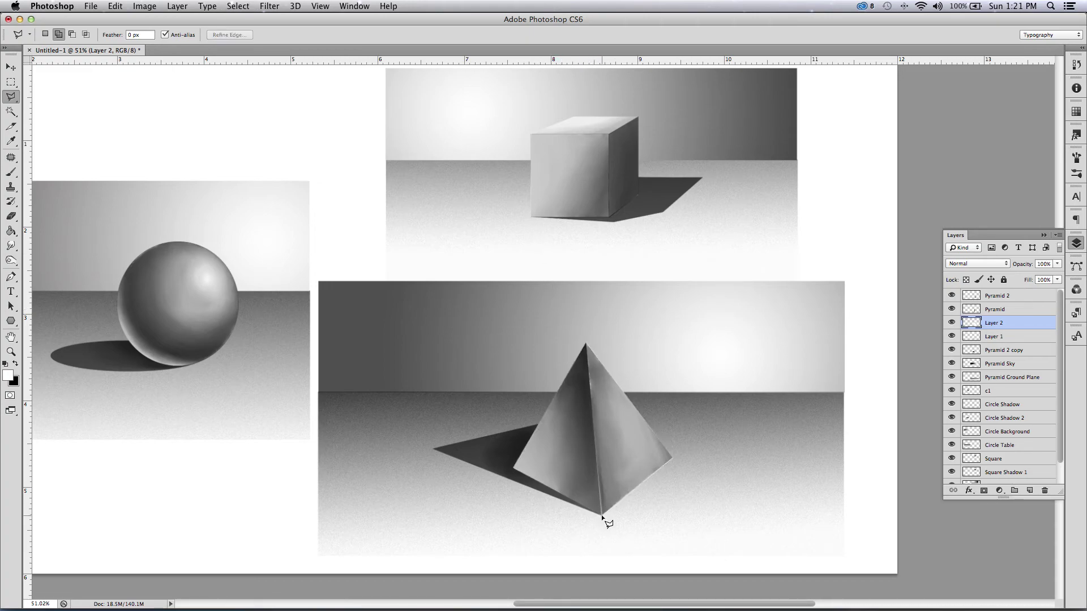
click(586, 343)
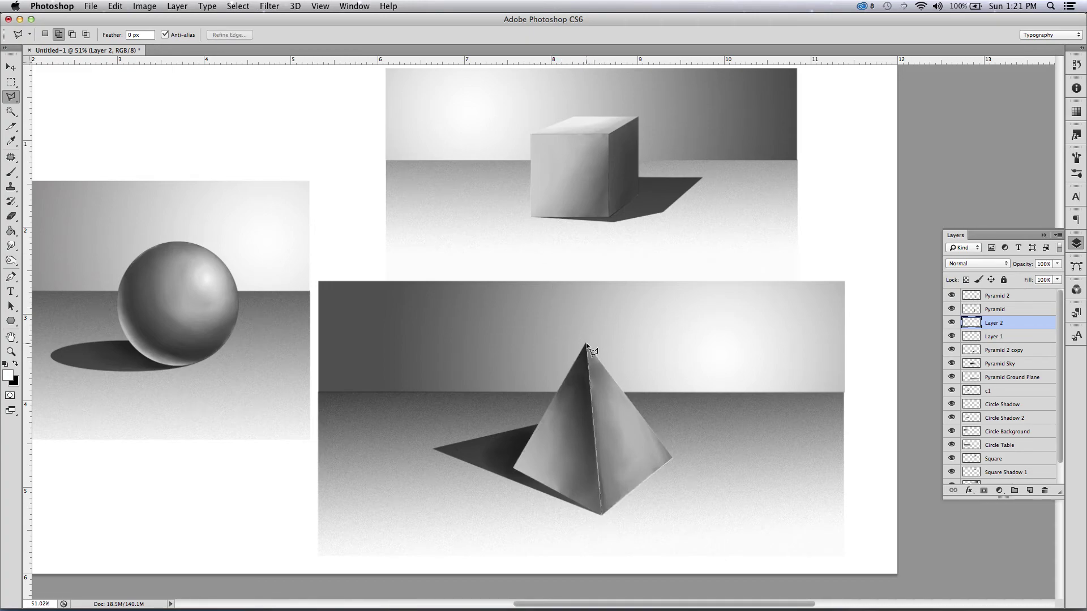
click(514, 465)
click(603, 517)
key(super+d)
- Select the pyramid's left face precisely with the Polygonal Lasso
key(z)
drag(533, 454, 593, 439)
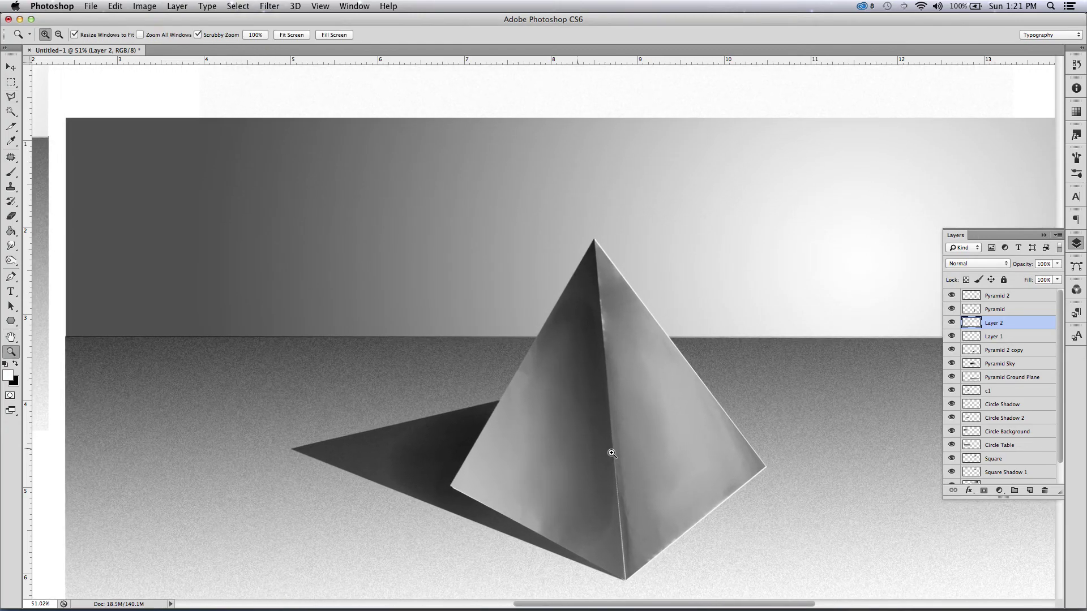
click(10, 97)
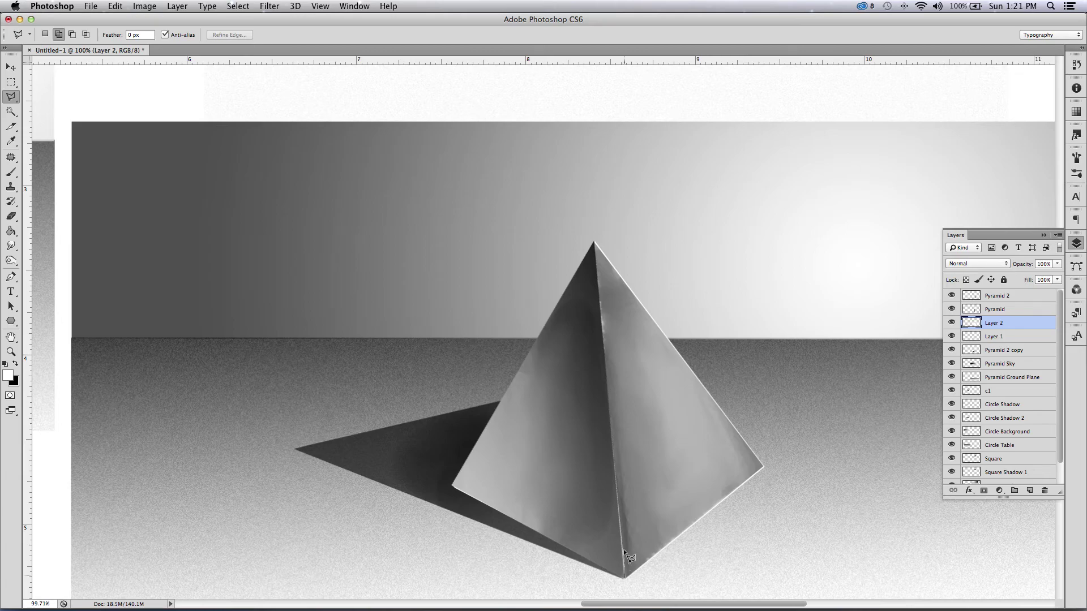
click(594, 242)
click(453, 485)
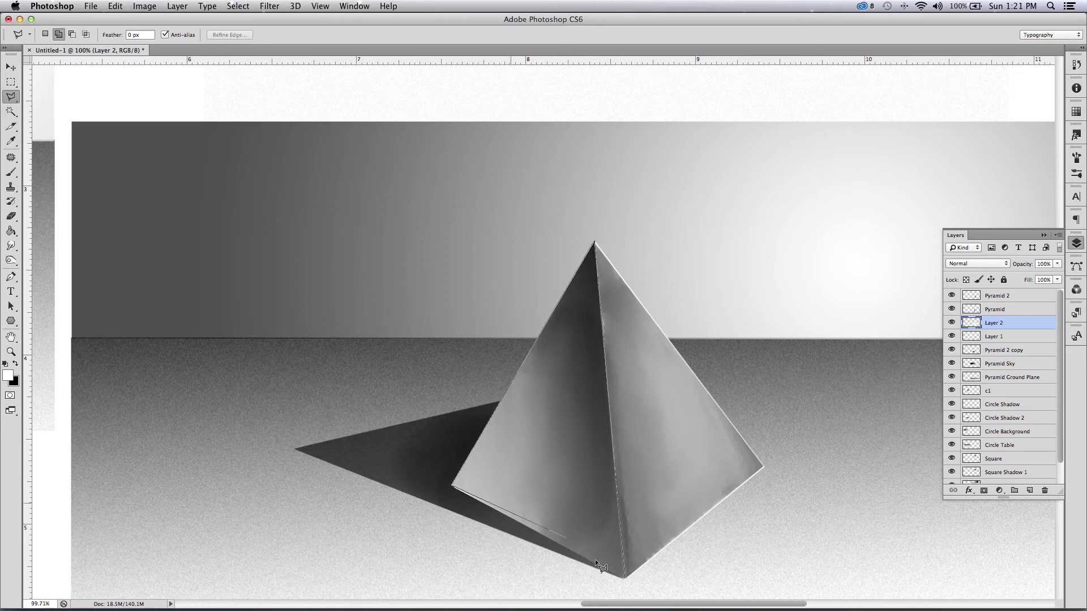
click(624, 580)
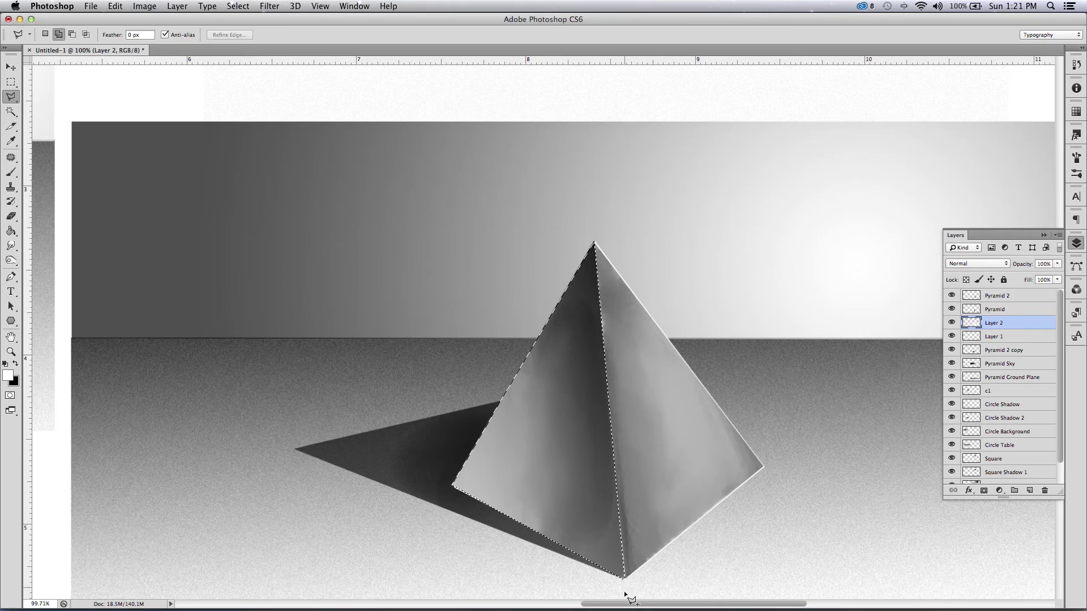
- Set up the Brush with black as the foreground colour, a size of 150 and 23% opacity
click(13, 351)
drag(296, 444, 272, 440)
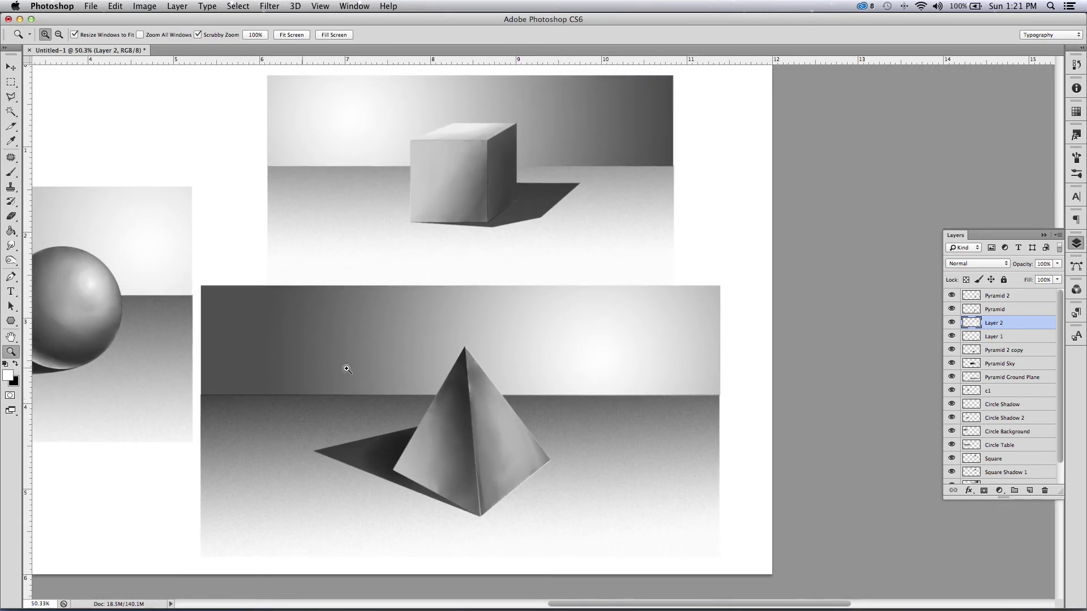
drag(347, 369, 365, 369)
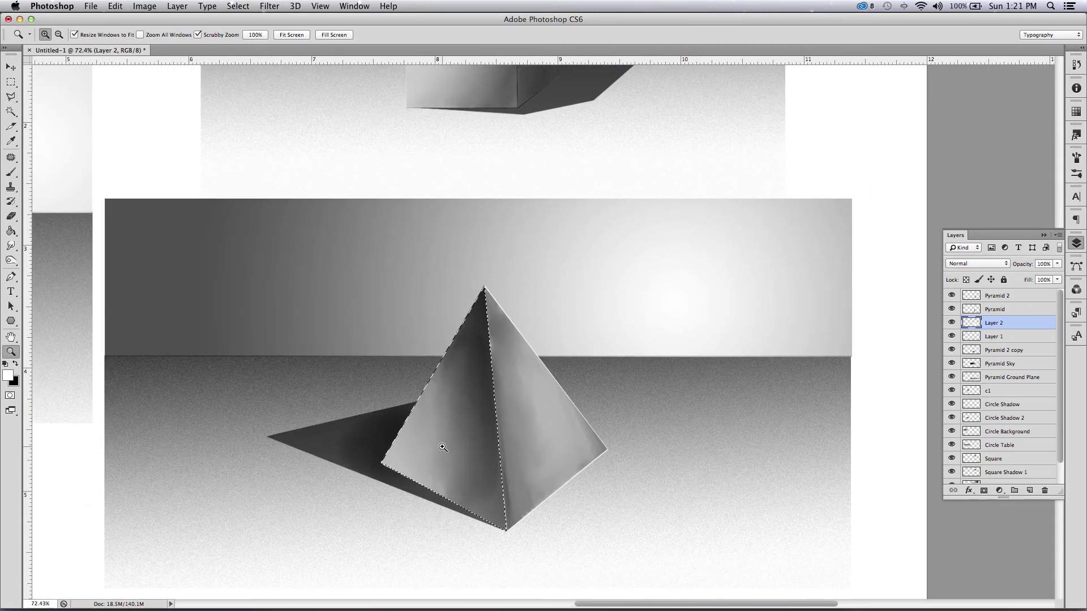
click(13, 172)
click(16, 364)
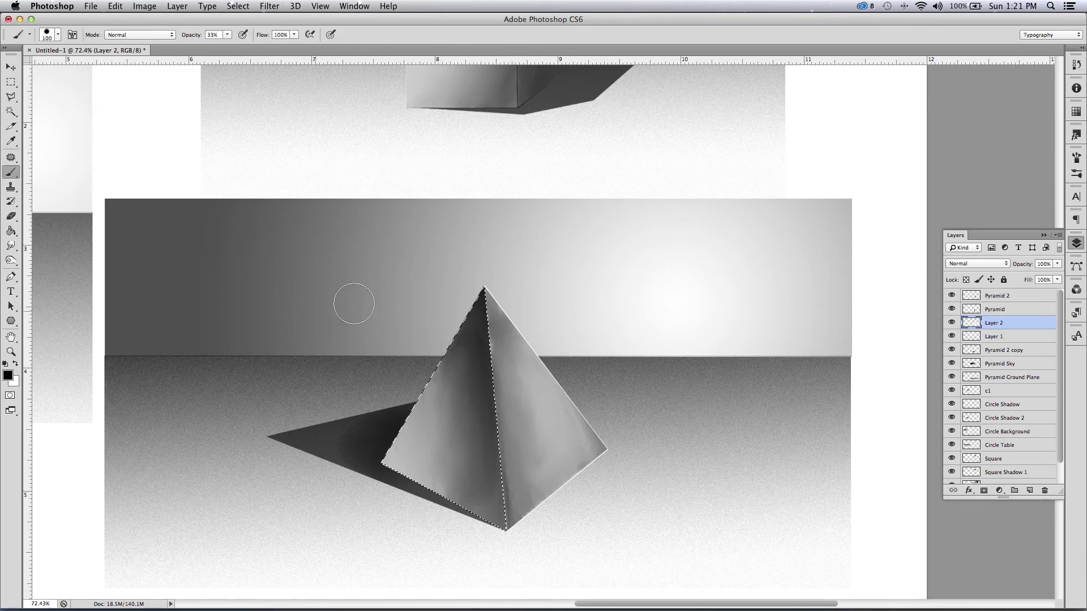
key(bracketright)
key(bracketright)
click(227, 35)
drag(229, 46, 224, 46)
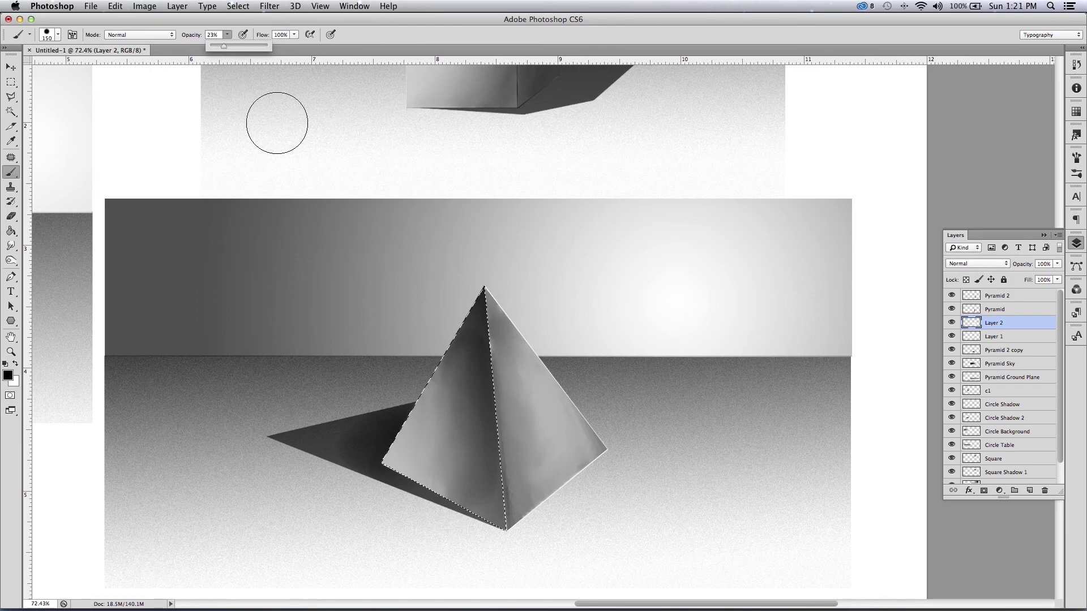
click(472, 281)
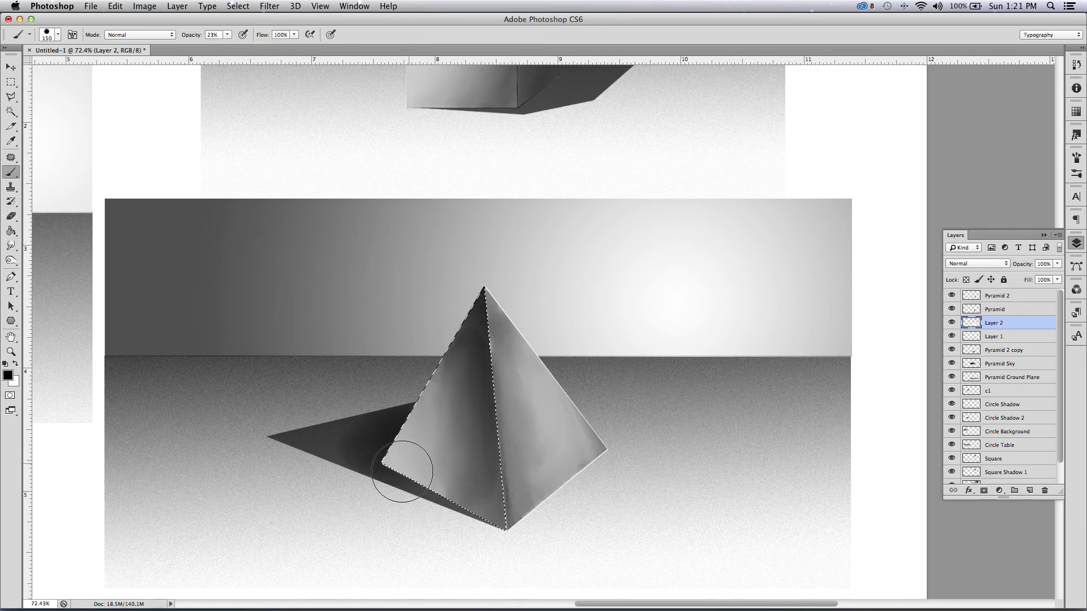
- Darken the pyramid's left face on the Pyramid 2 layer with soft black strokes along its outer edge and central ridge
click(996, 296)
key(ctrl+d)
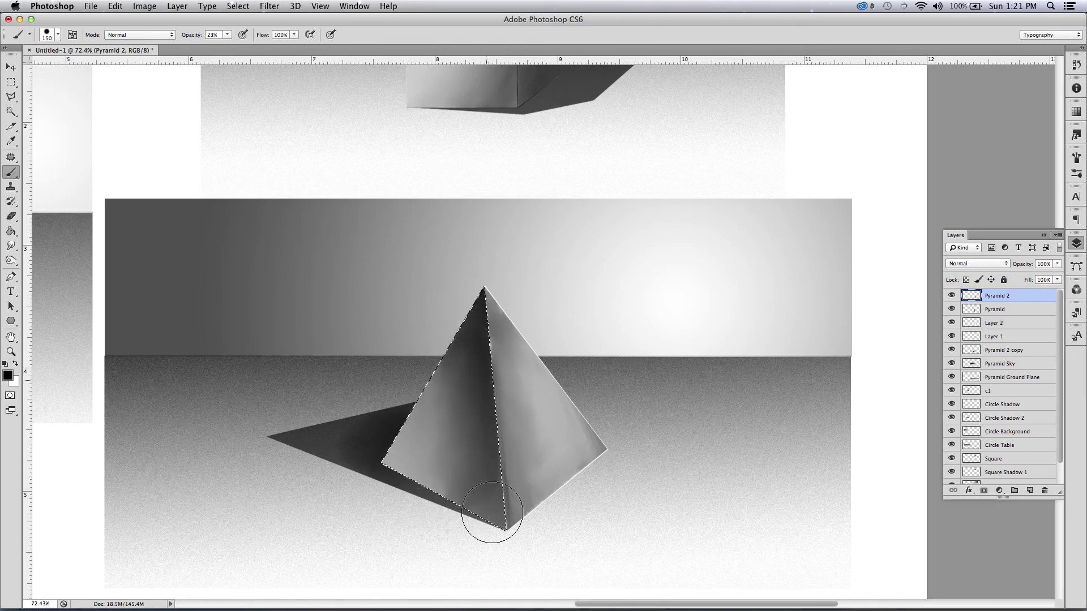
key(bracketleft)
drag(448, 354, 376, 485)
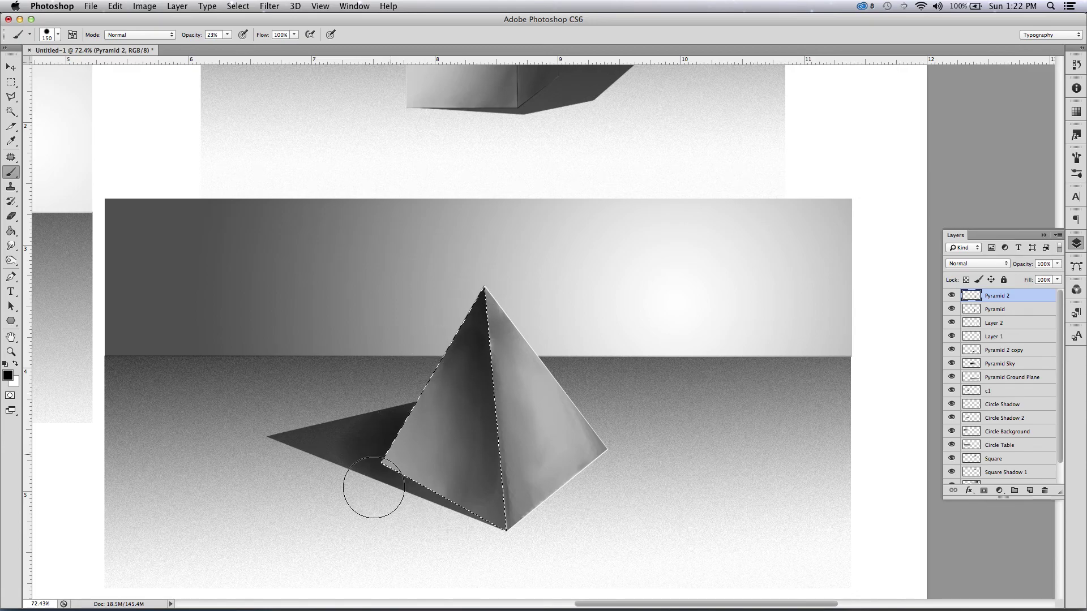
mouse_move(464, 296)
mouse_down()
mouse_move(392, 469)
mouse_move(403, 481)
mouse_move(458, 351)
mouse_move(444, 533)
mouse_move(491, 428)
mouse_up()
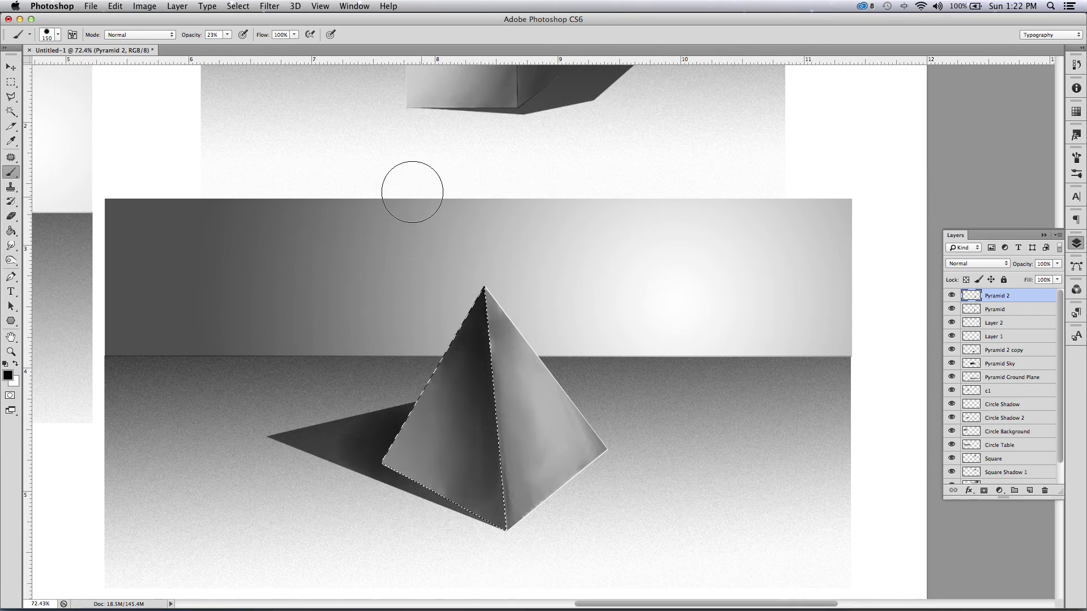
- Clear the left-face selection and select the pyramid's right face with the Polygonal Lasso
click(10, 352)
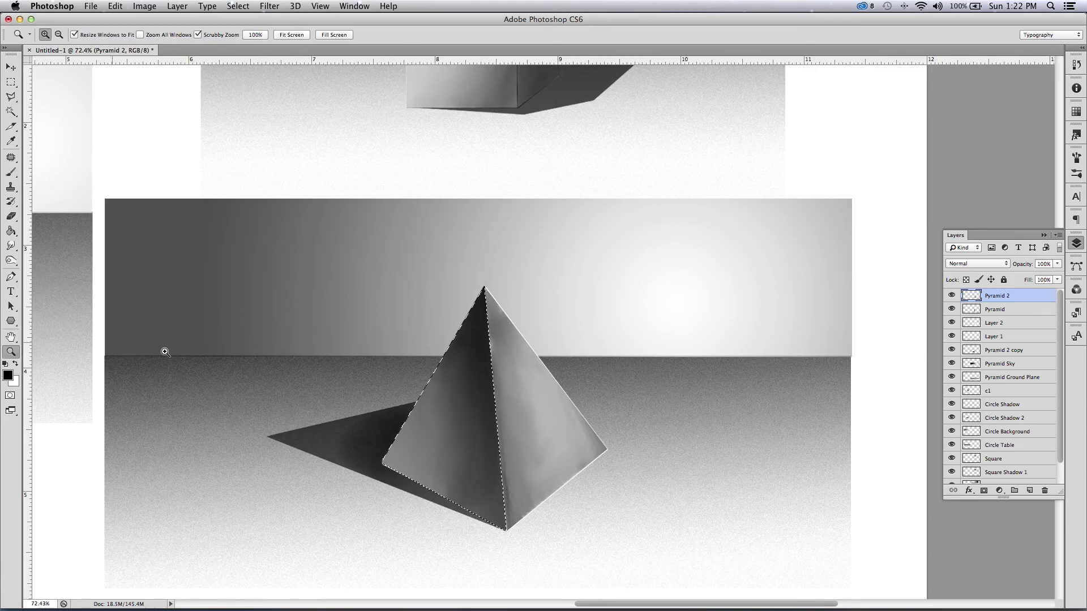
alt+click(226, 391)
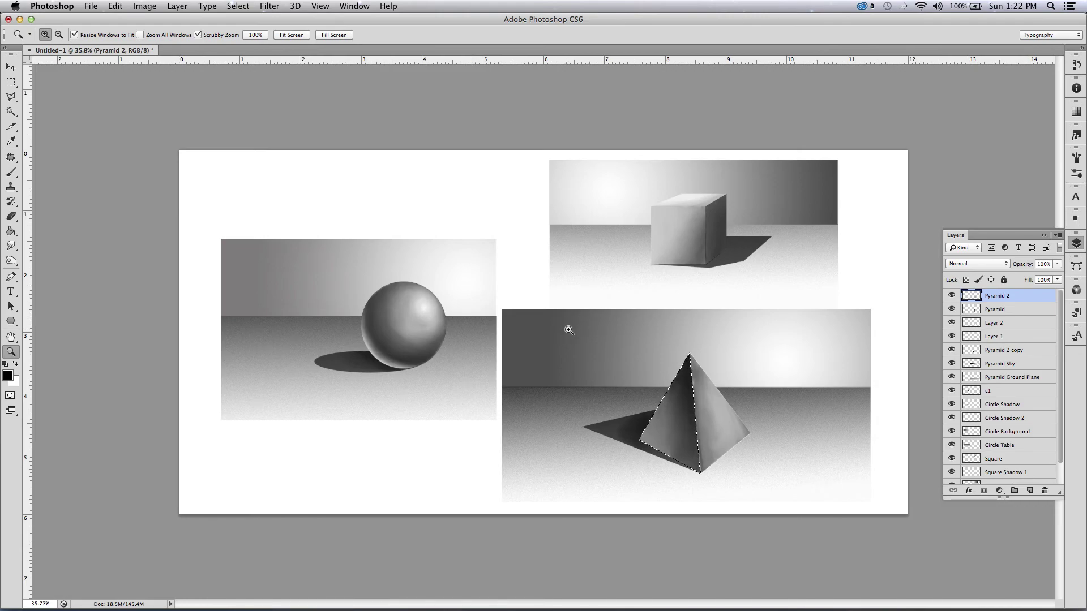
scroll(569, 330, up, 3)
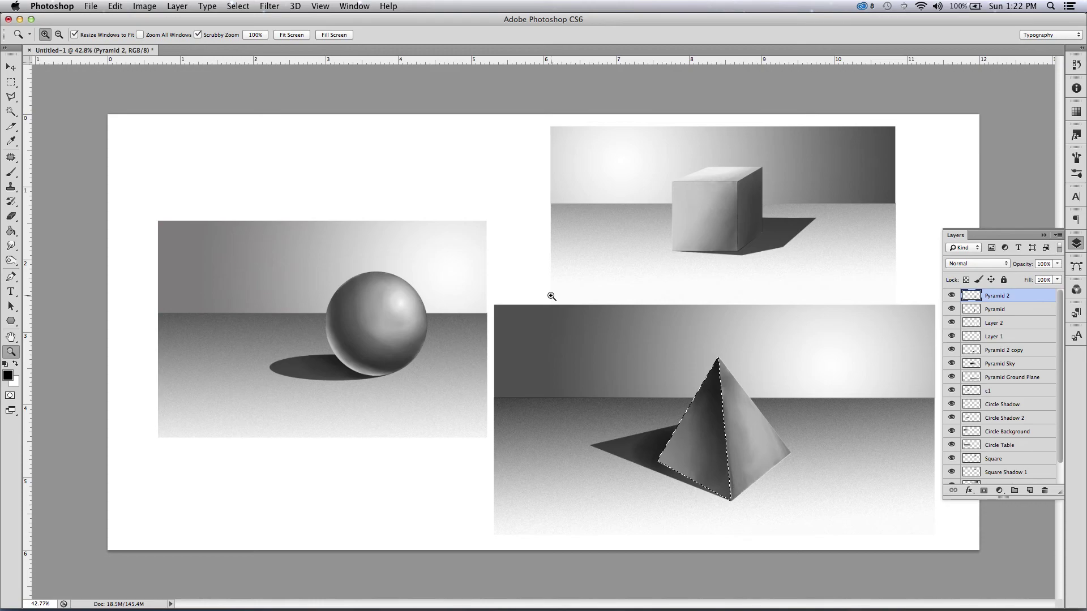
key(super+d)
click(11, 97)
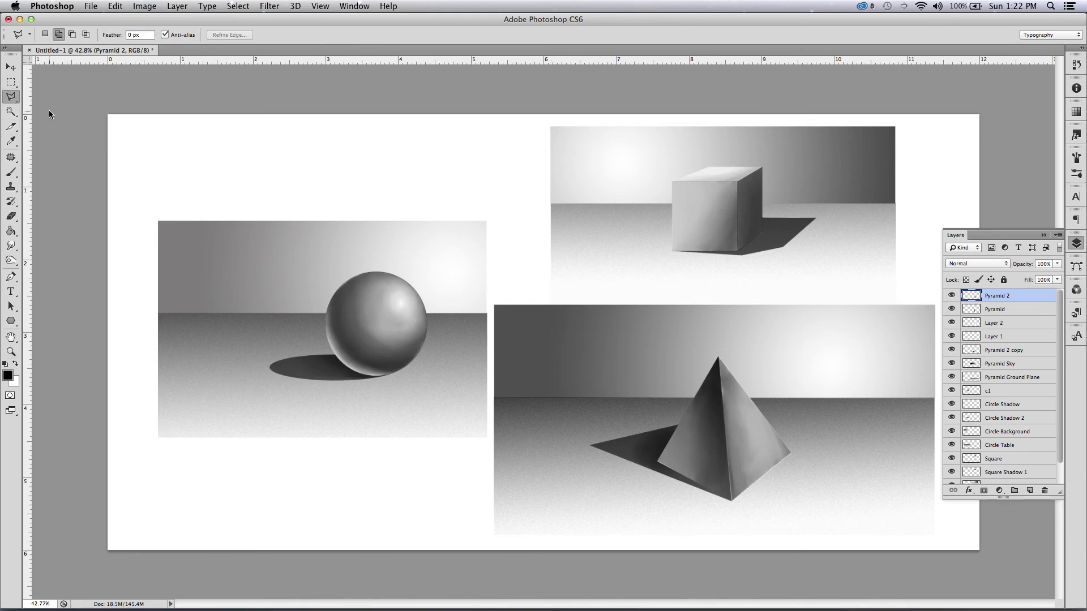
click(732, 500)
click(718, 358)
click(790, 453)
click(732, 501)
- Lighten the pyramid's right face with white brush strokes near its upper part and outer lower corner, and deselect
click(8, 170)
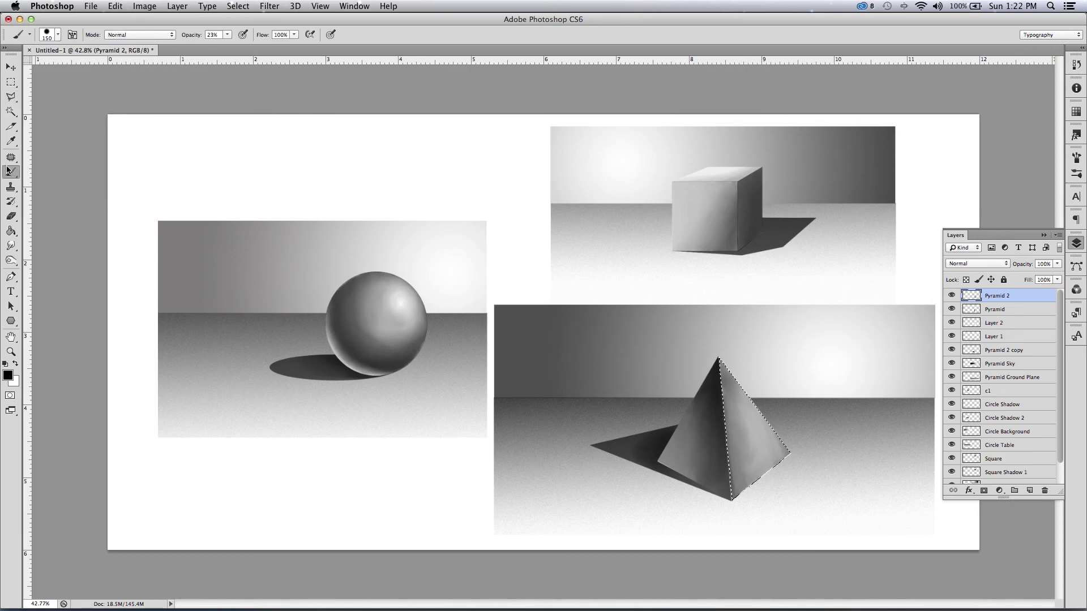
click(16, 364)
mouse_move(746, 399)
mouse_down()
mouse_move(727, 371)
mouse_move(774, 450)
mouse_move(731, 376)
mouse_move(753, 479)
mouse_move(736, 394)
mouse_move(780, 456)
mouse_move(732, 367)
mouse_move(780, 444)
mouse_move(736, 375)
mouse_move(773, 465)
mouse_move(748, 424)
mouse_move(753, 440)
mouse_move(786, 452)
mouse_move(728, 356)
mouse_move(784, 445)
mouse_move(738, 381)
mouse_up()
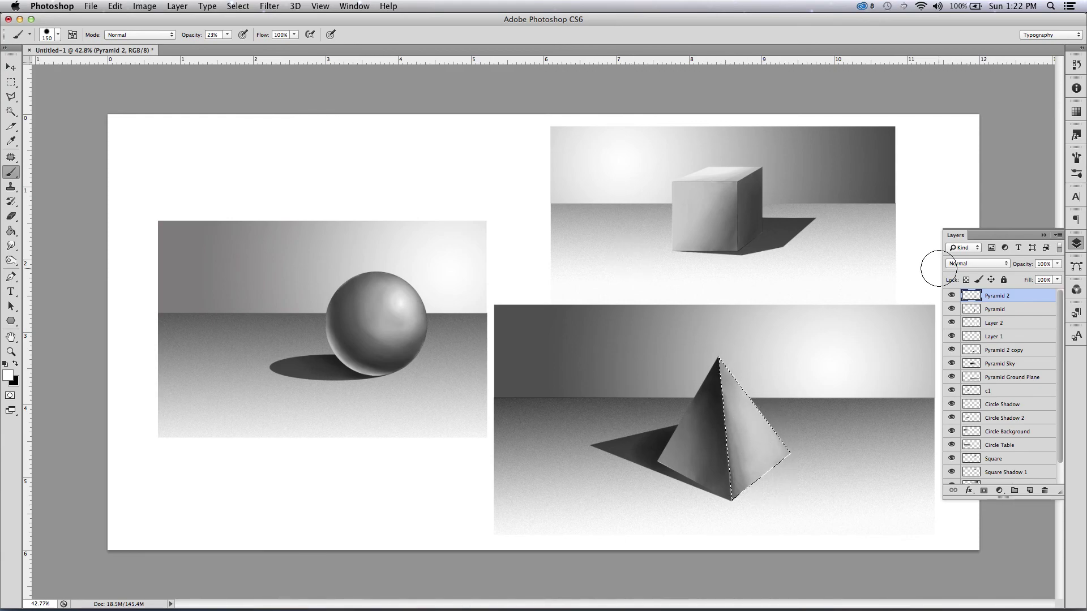
mouse_move(770, 434)
mouse_down()
mouse_move(748, 423)
mouse_move(756, 457)
mouse_move(757, 434)
mouse_move(786, 448)
mouse_up()
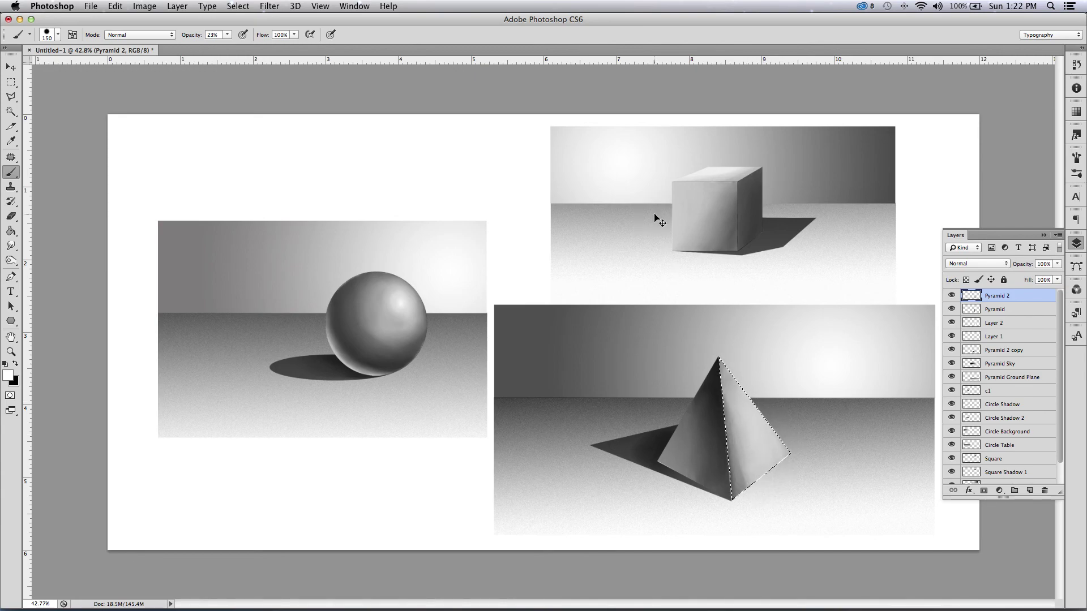
key(super+d)
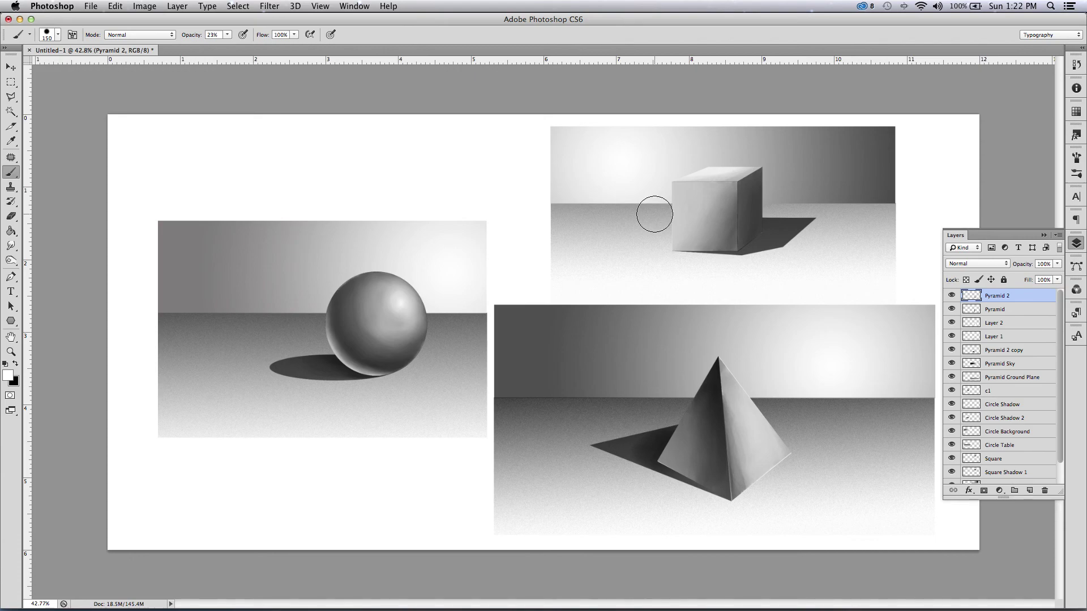